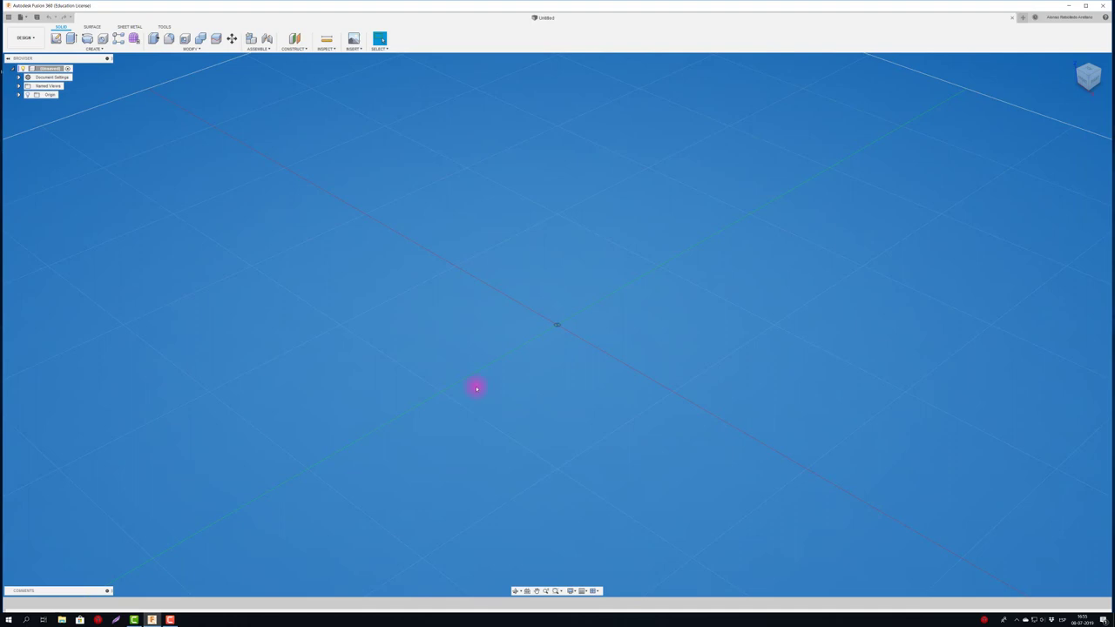
Start a sketch on the front plane and draw the upright and horizontal lines from the origin.
click(25, 38)
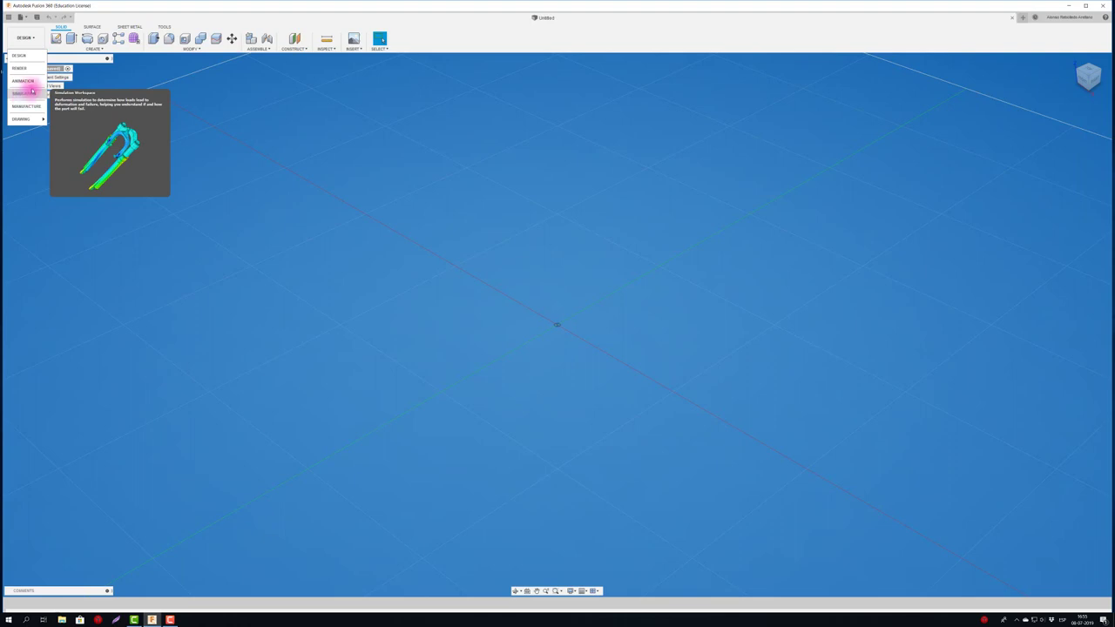
mouse_move(19, 68)
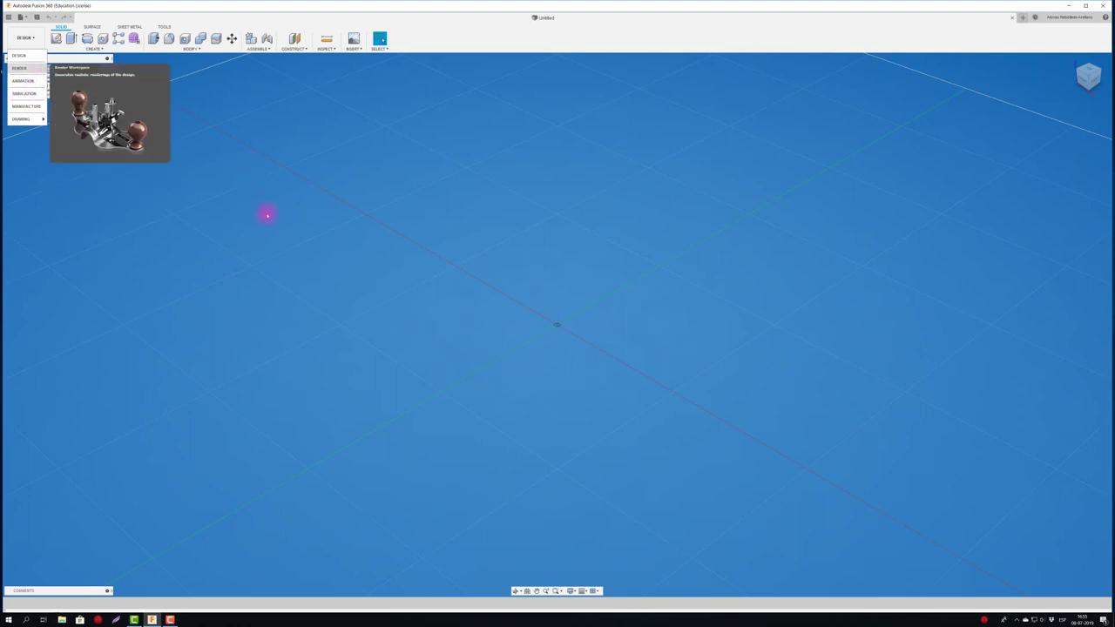
click(22, 55)
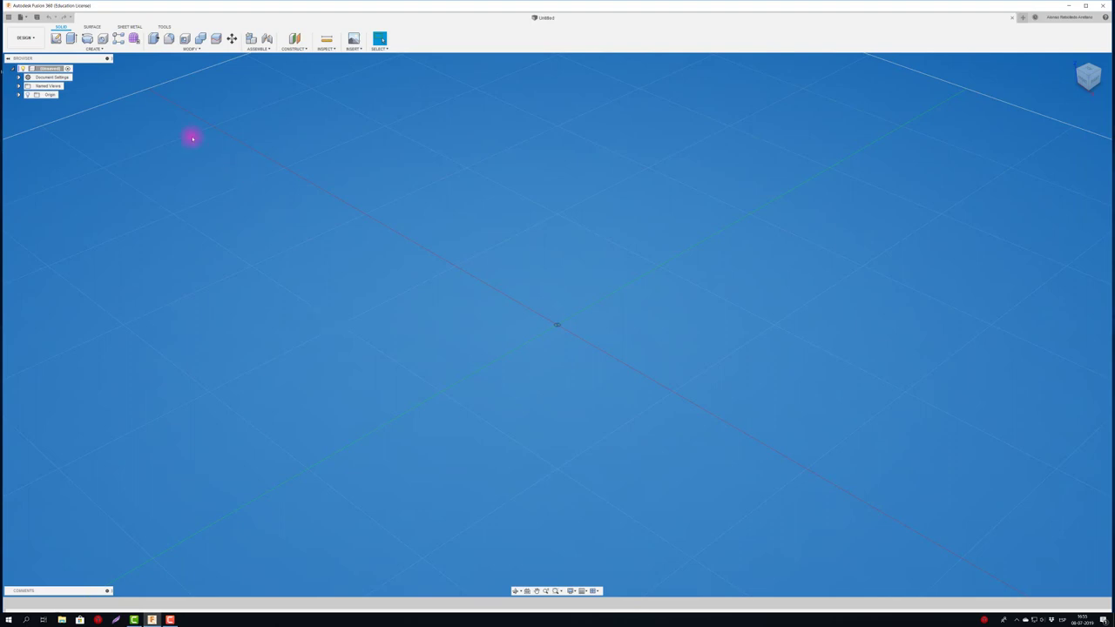
click(55, 39)
click(577, 299)
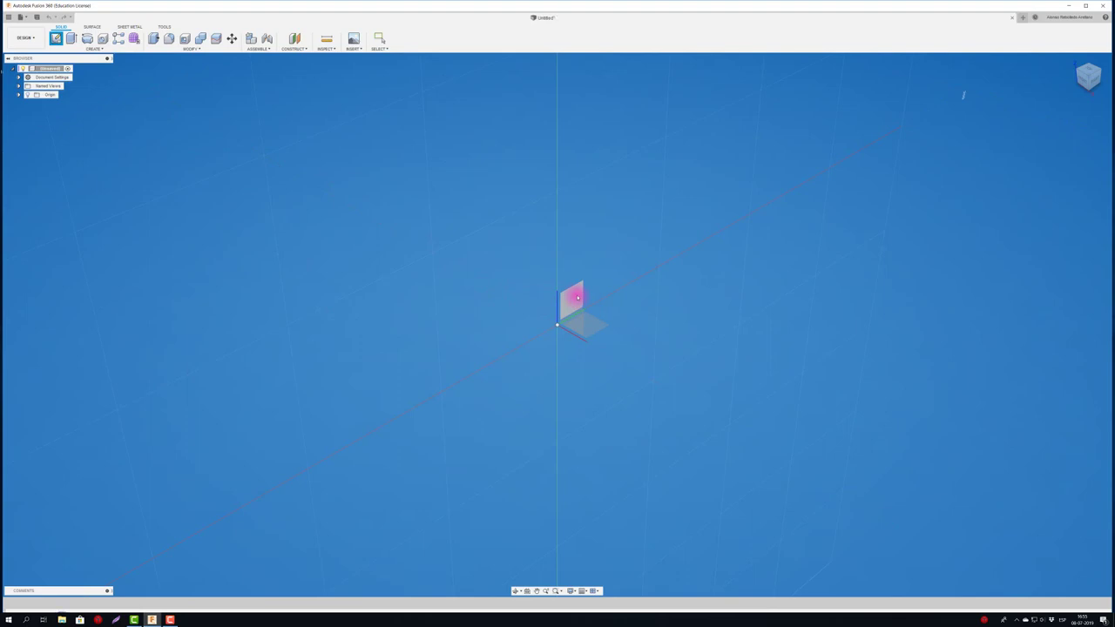
click(55, 39)
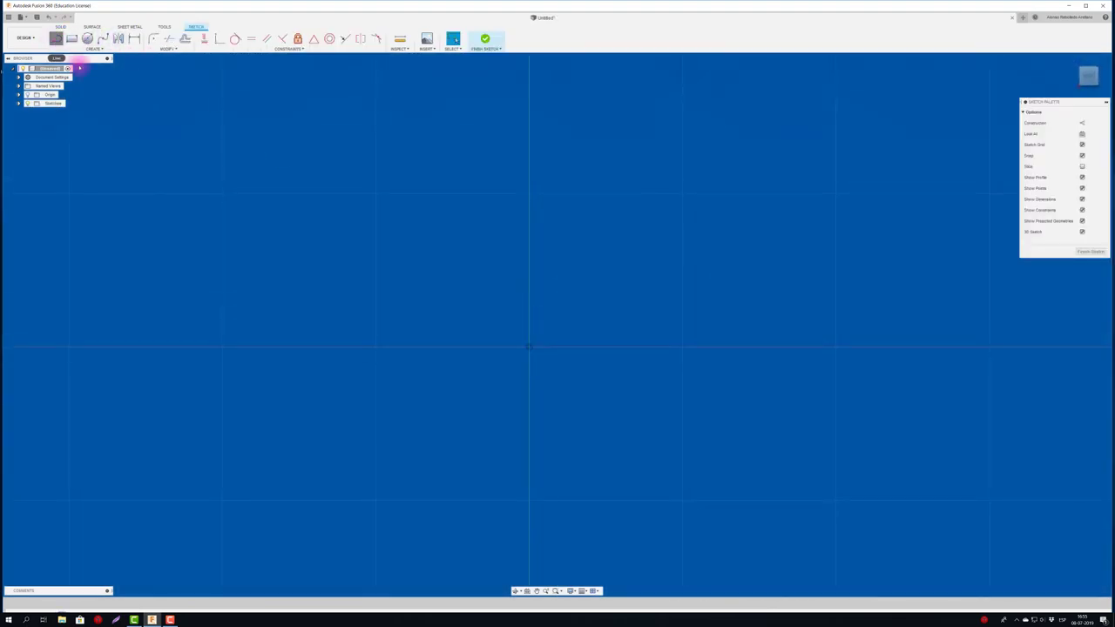
click(530, 347)
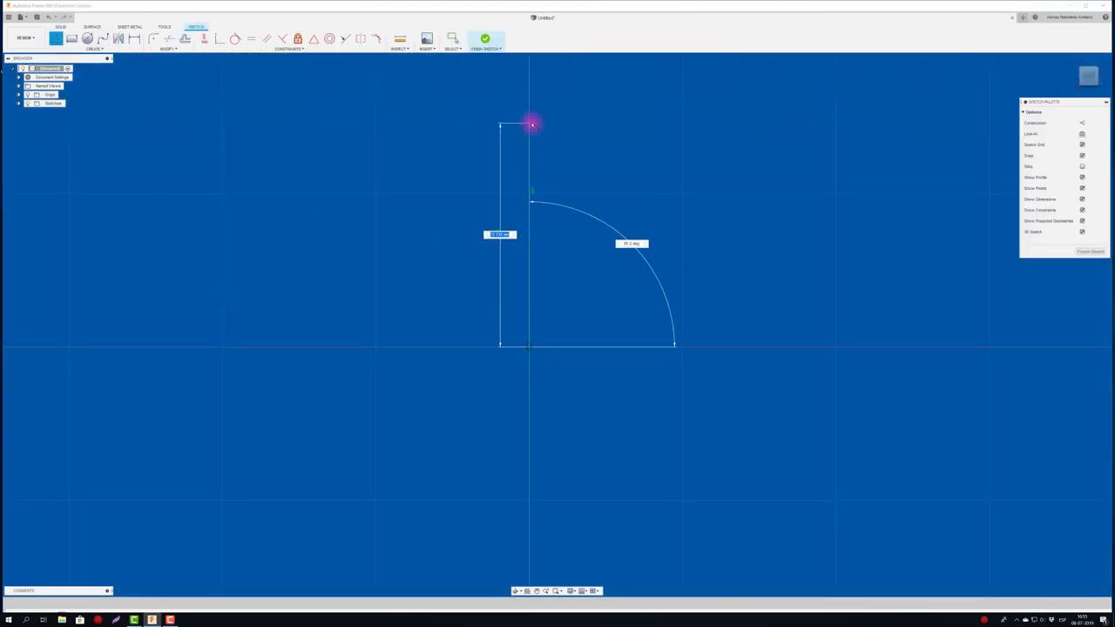
click(530, 120)
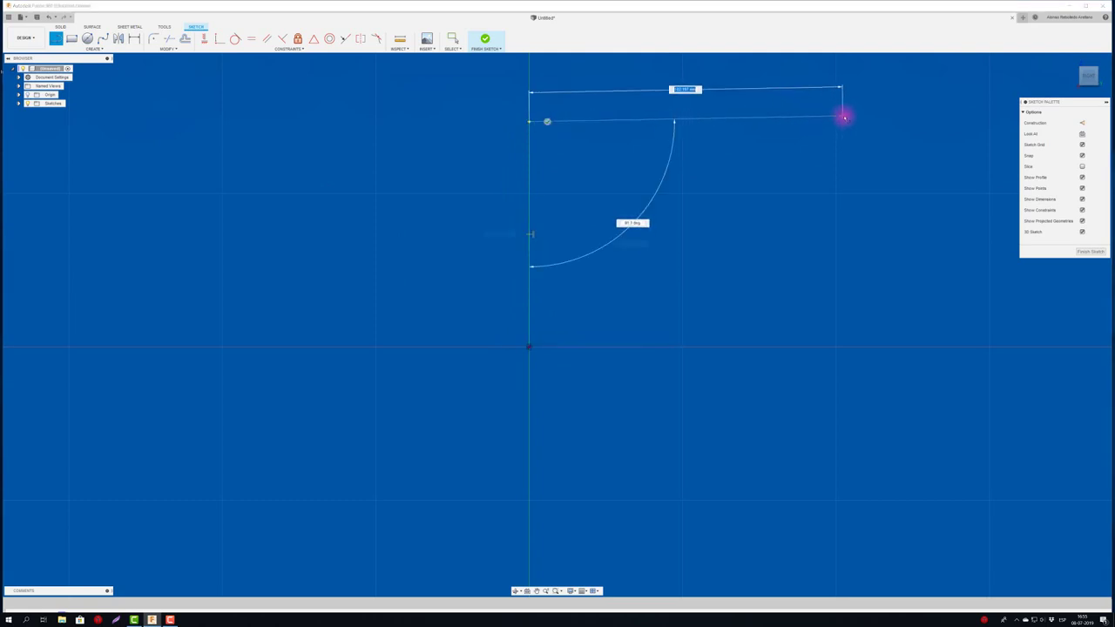
click(859, 121)
Dimension the top line to 300 and the upright line to 200.
click(751, 122)
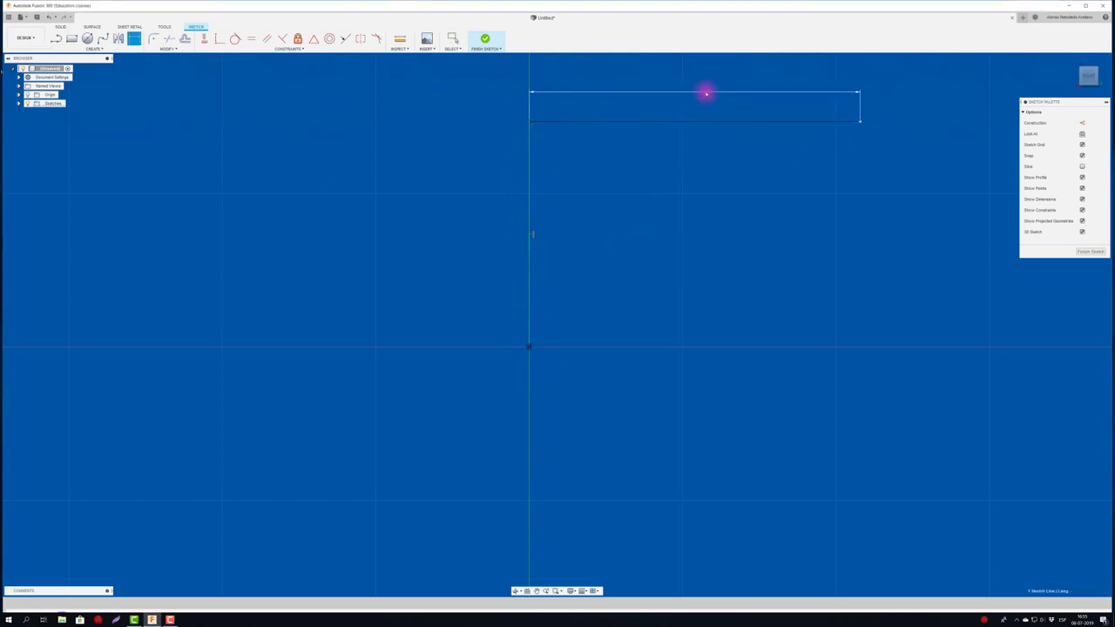
click(707, 92)
text(300)
key(Return)
click(531, 215)
click(448, 229)
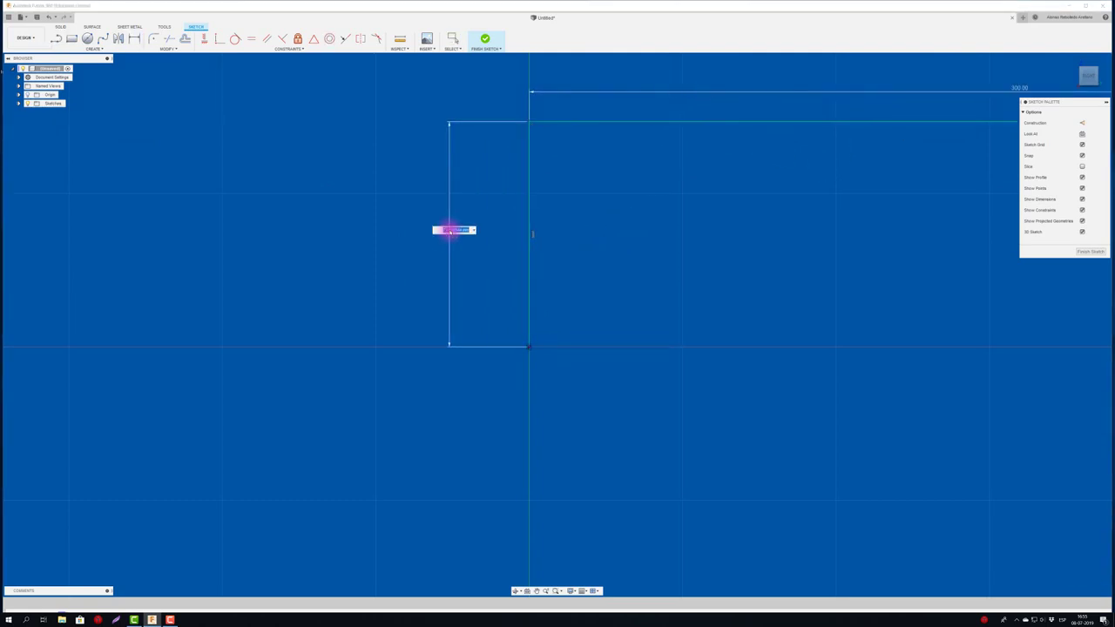
text(200)
key(Return)
scroll(428, 291, down, 3)
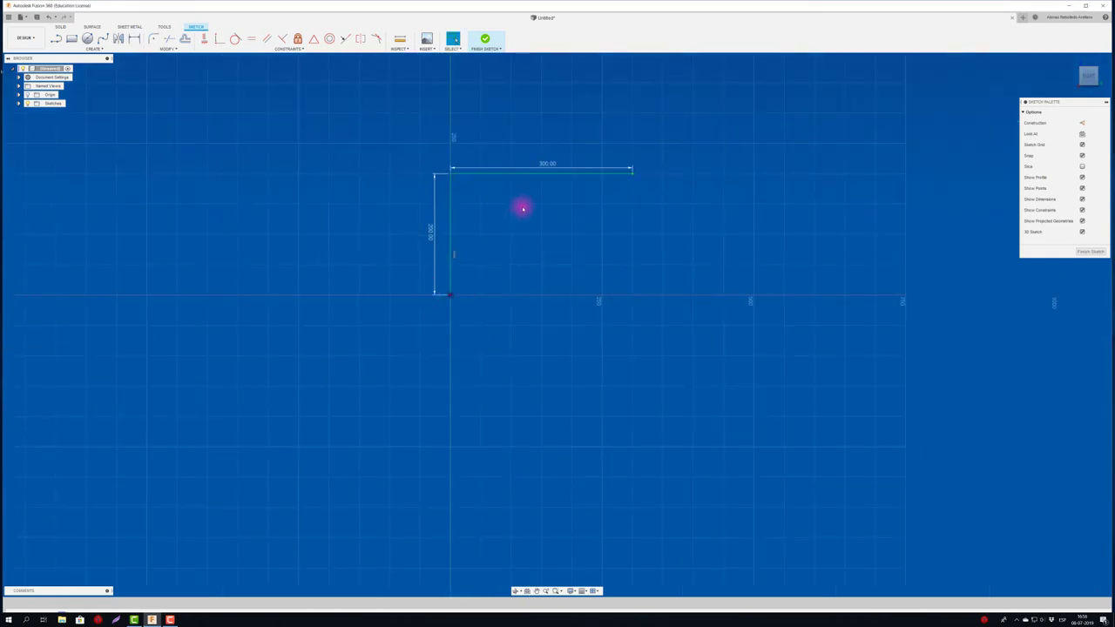
Round the corner between the two lines with an R50 fillet.
click(152, 39)
click(450, 190)
click(467, 174)
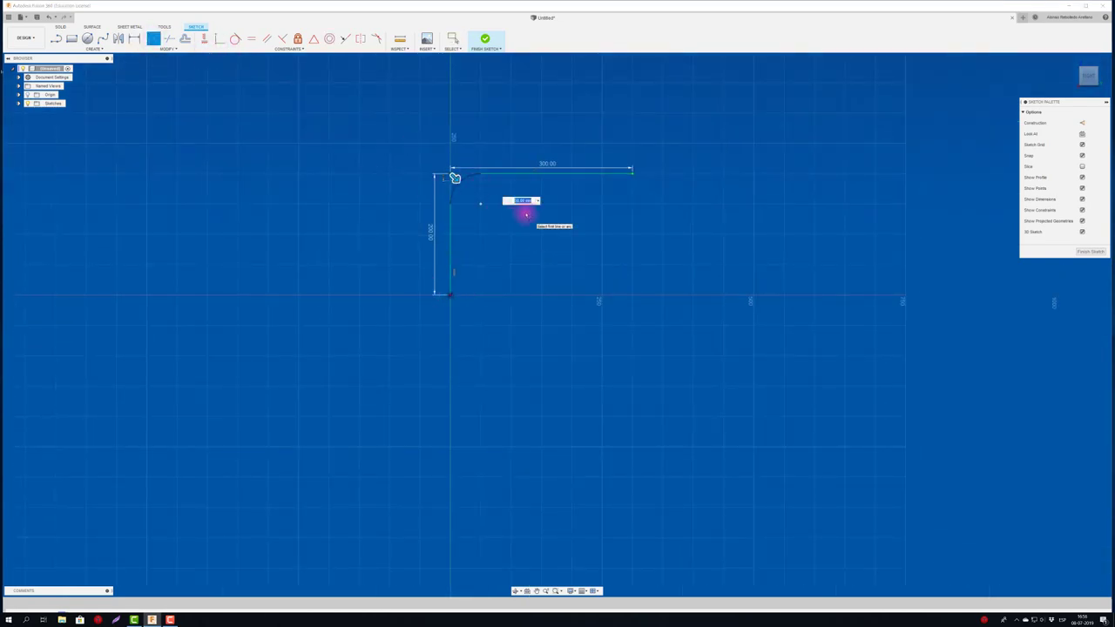
click(185, 38)
Offset the L-shaped chain by 5 mm to form the thin profile.
click(466, 178)
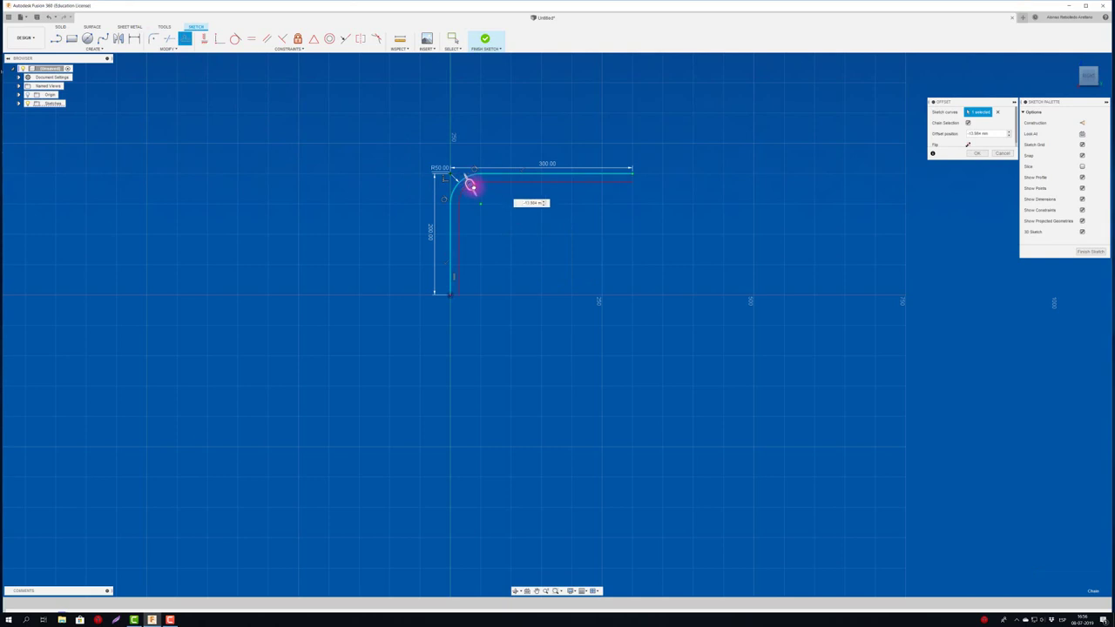
key(BackSpace)
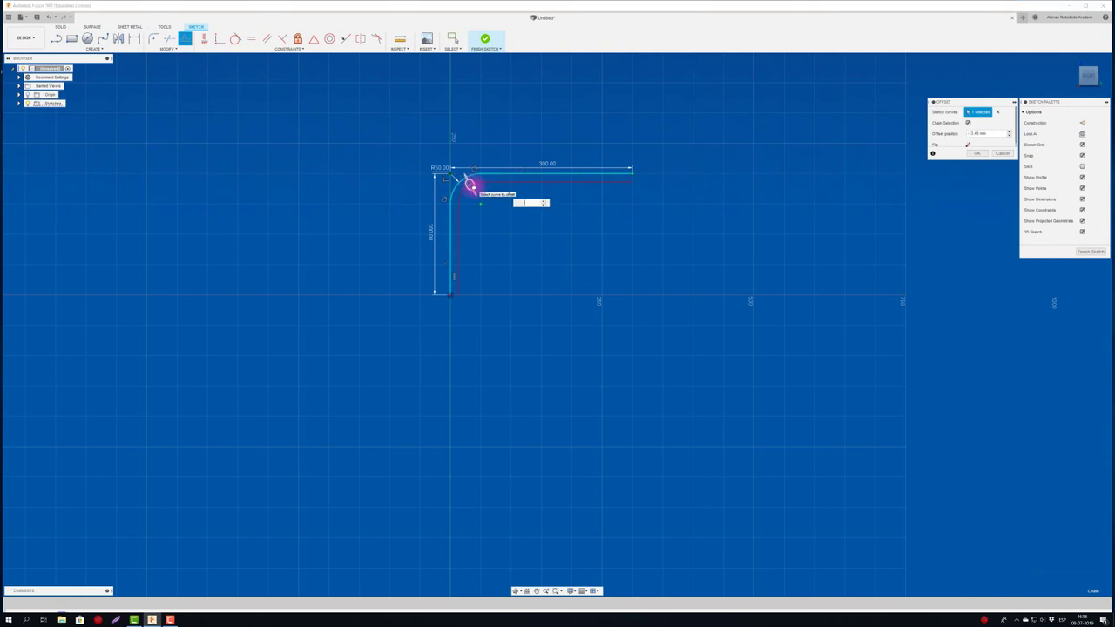
text(5)
key(Return)
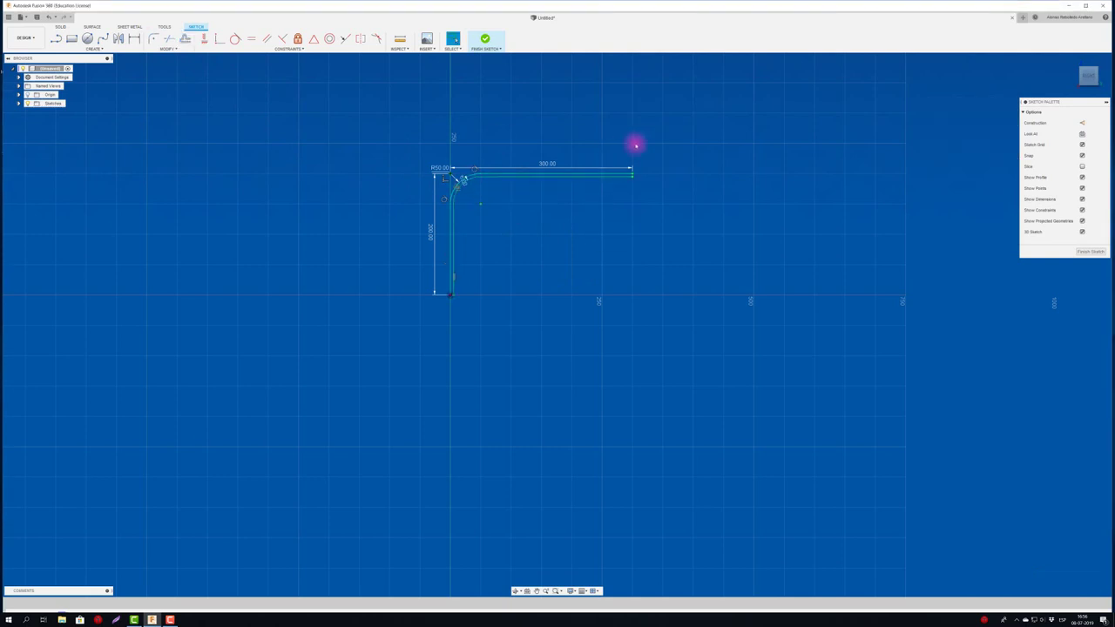
scroll(637, 145, up, 5)
click(55, 40)
scroll(566, 192, down, 4)
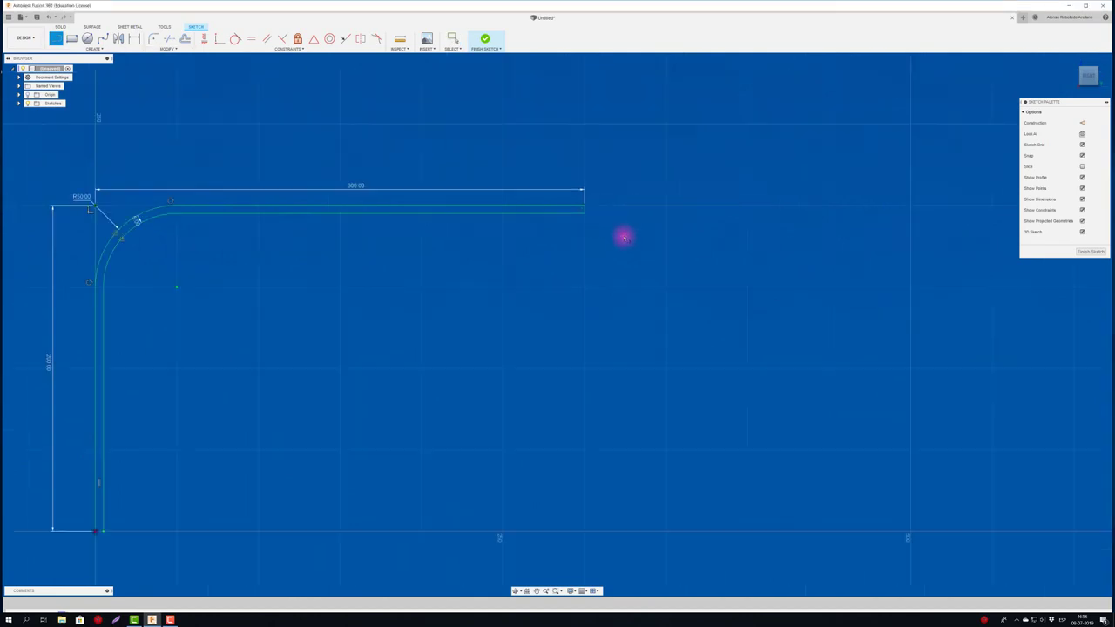
scroll(310, 418, up, 3)
scroll(314, 405, up, 1)
scroll(366, 403, down, 3)
scroll(418, 388, down, 3)
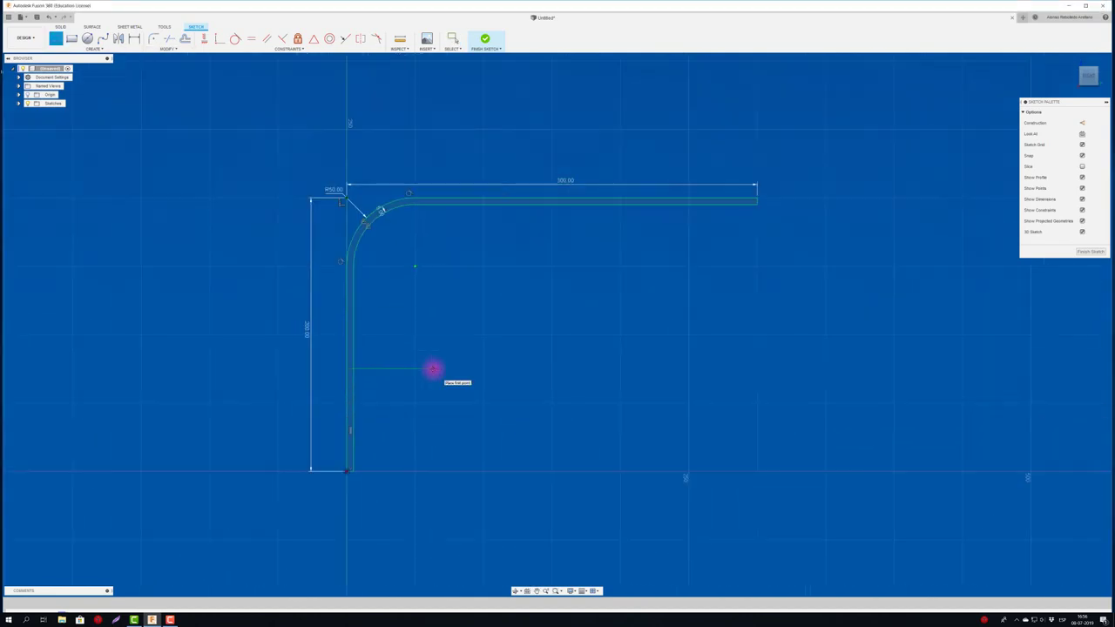
Extrude the thin L profile 300 mm into a solid bent plate and orbit to view it.
key(e)
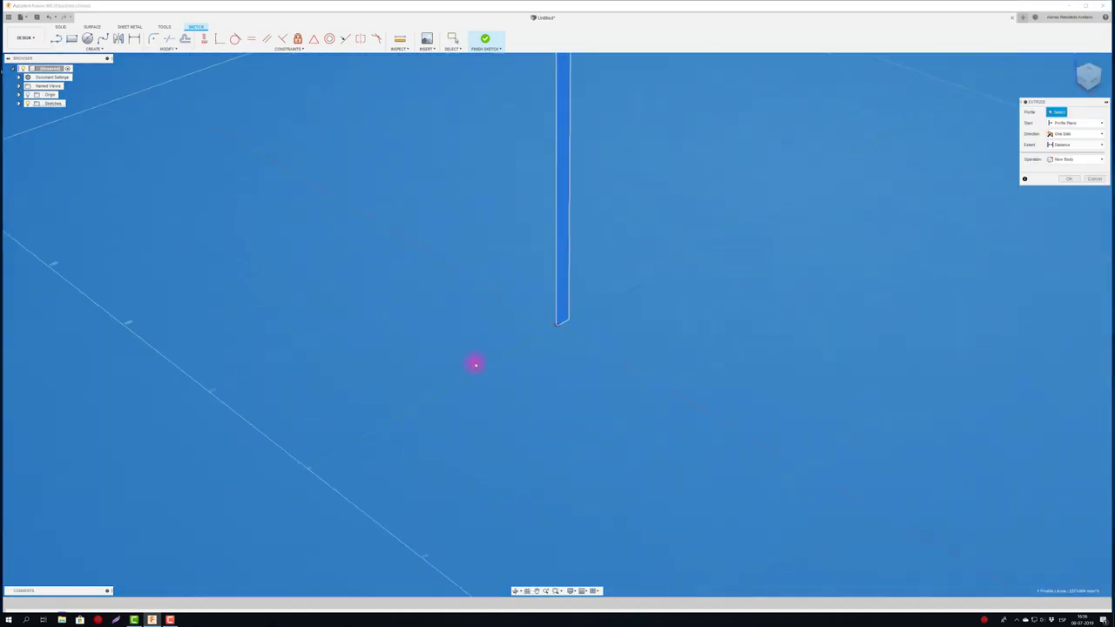
drag(766, 242, 804, 268)
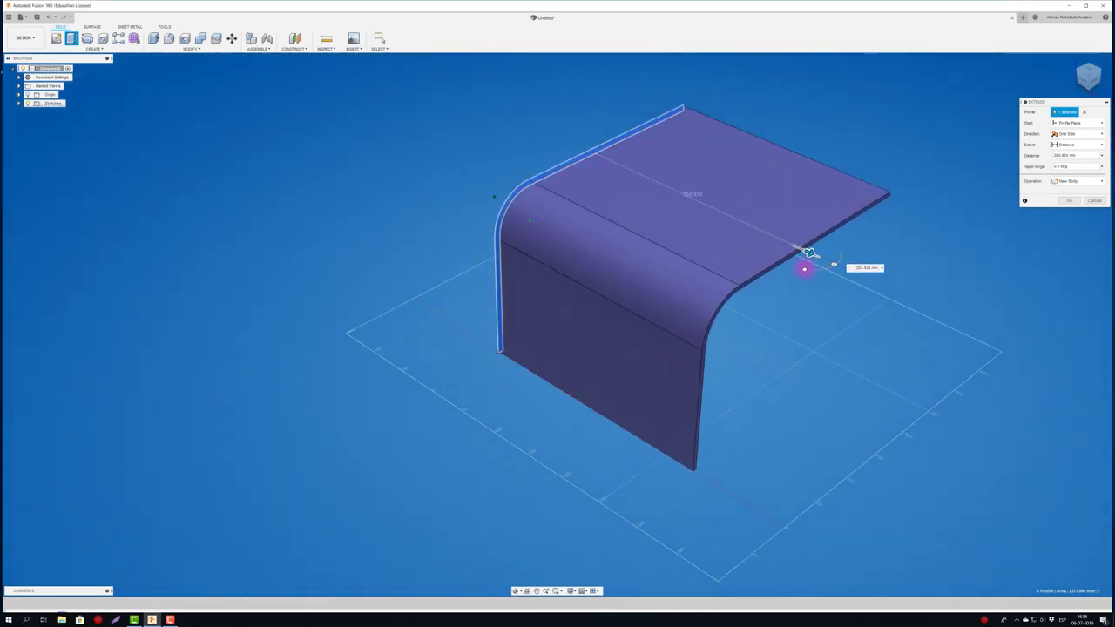
click(863, 267)
text(300)
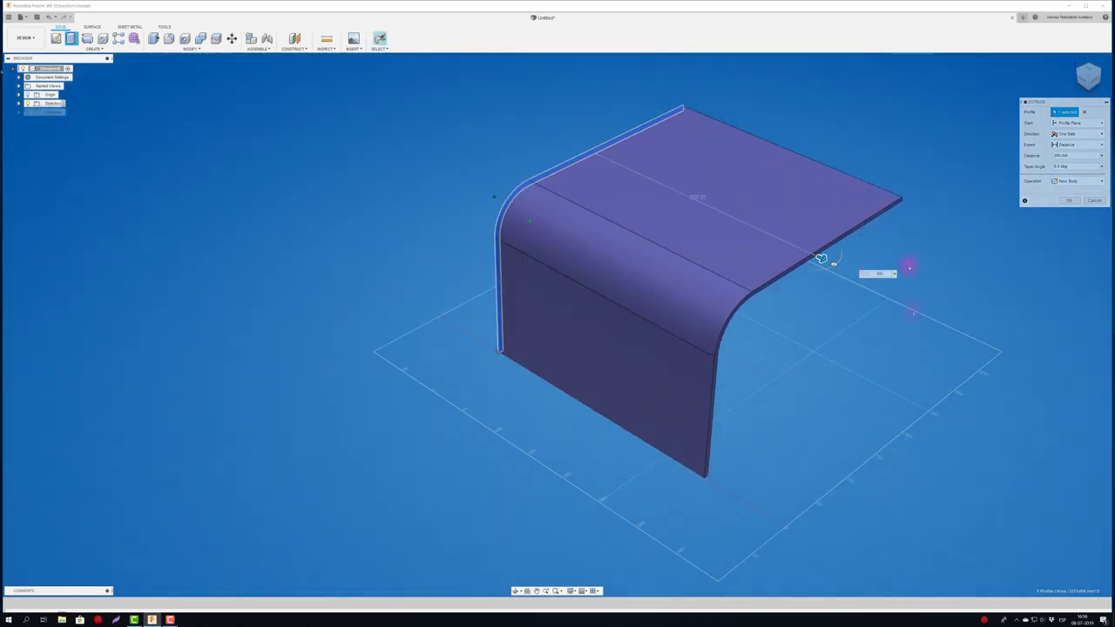
key(Return)
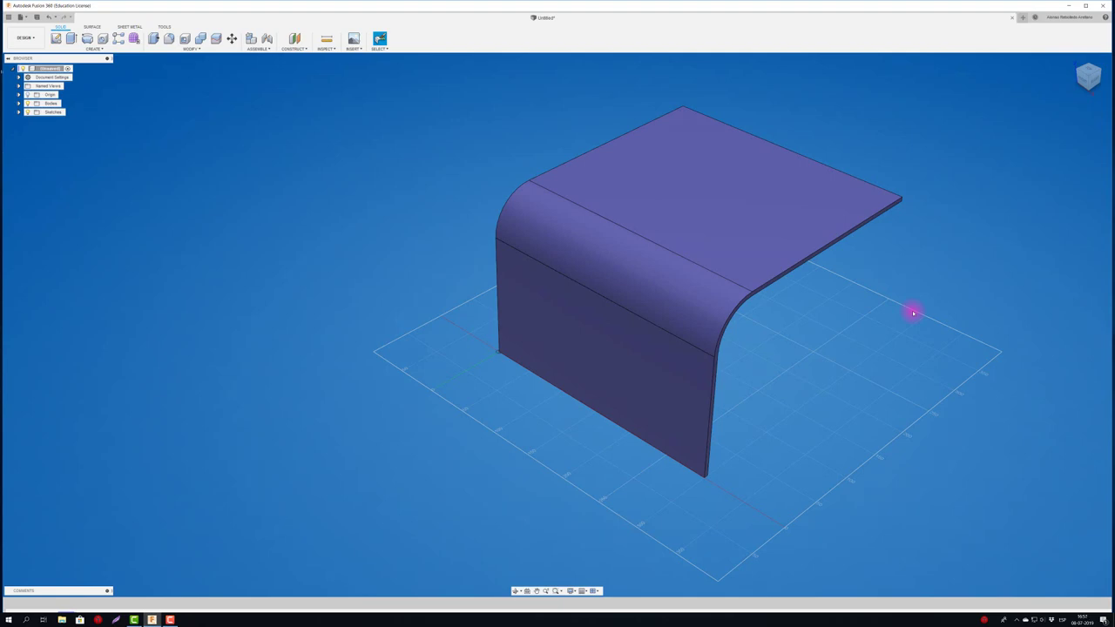
middle_drag(914, 313, 709, 322)
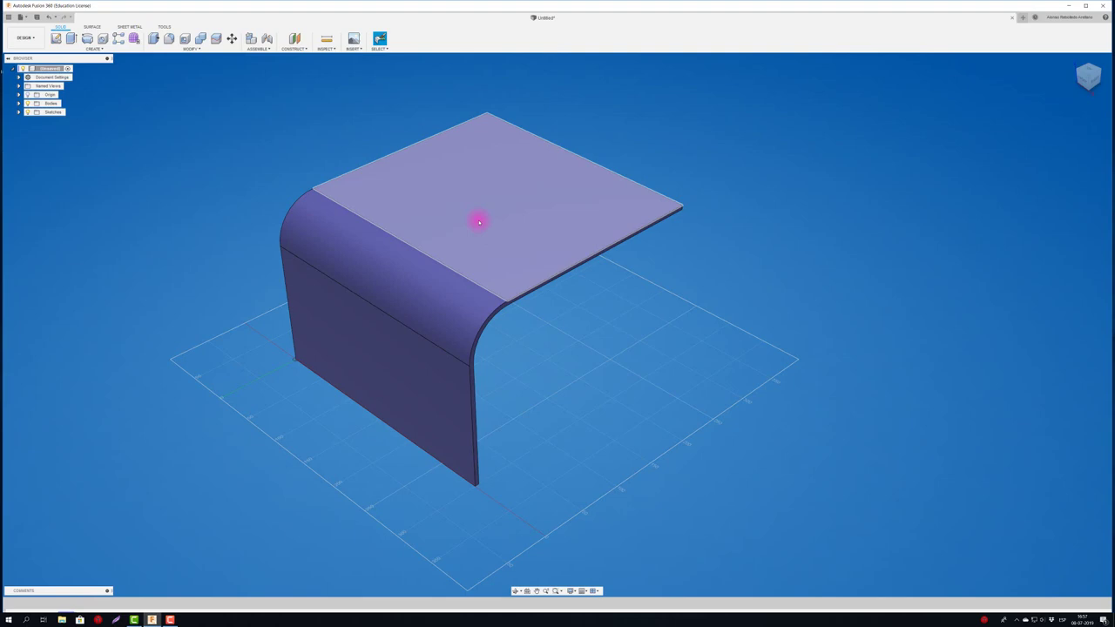
shift+middle_drag(479, 222, 669, 414)
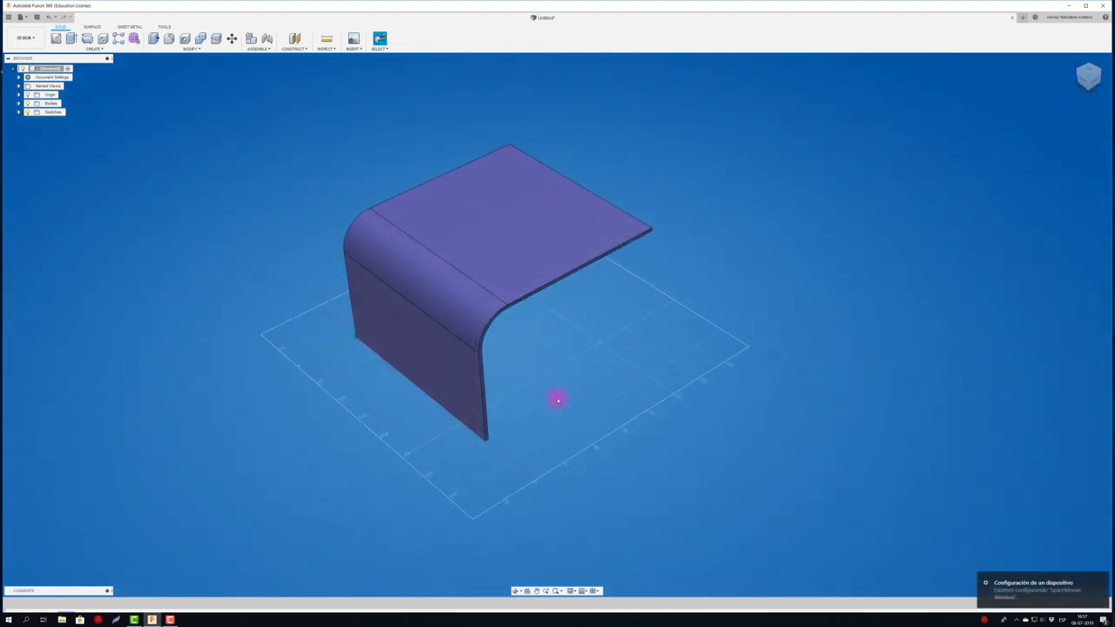
mouse_move(688, 438)
shift+middle_down()
mouse_move(570, 410)
mouse_move(602, 386)
mouse_move(171, 194)
mouse_move(44, 70)
shift+middle_up()
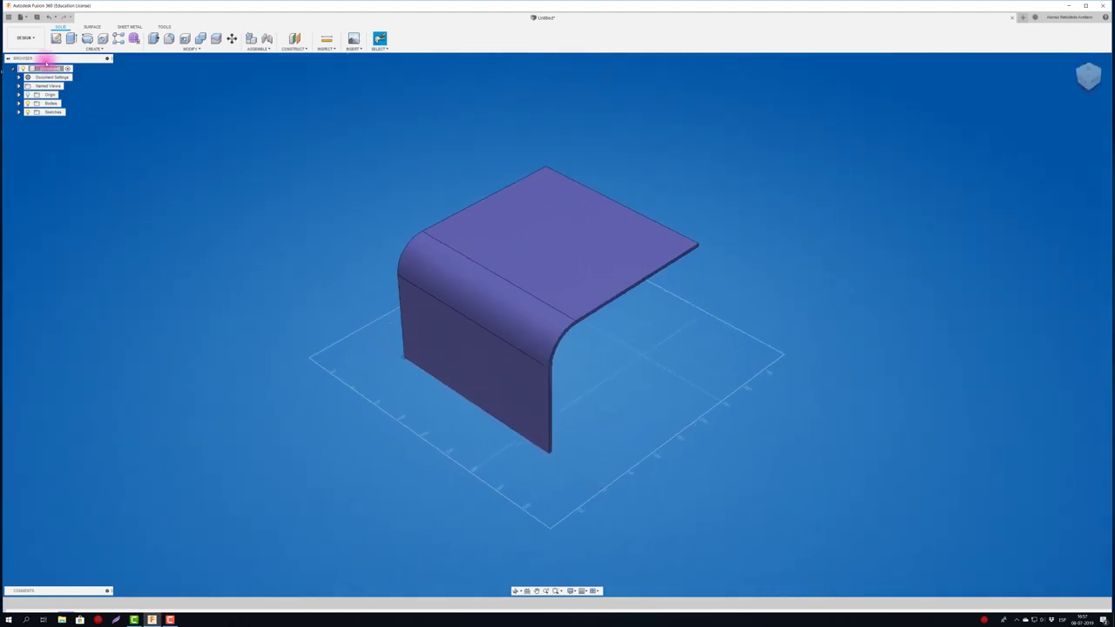
In Simulation, compare the available study types, then create a Static Stress study.
click(34, 37)
mouse_move(25, 93)
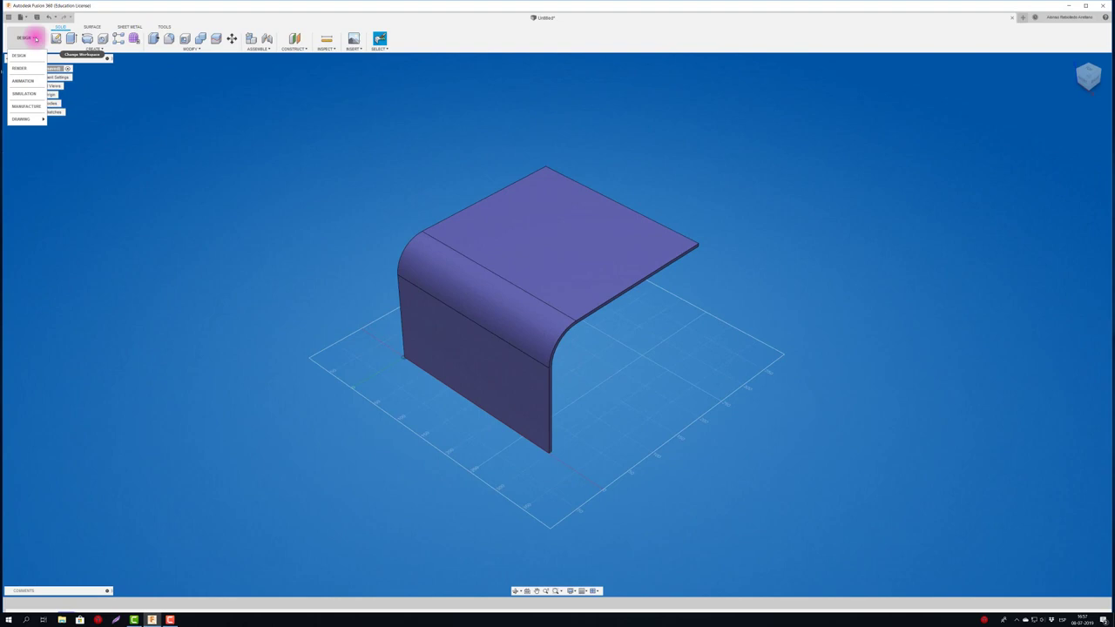
click(26, 93)
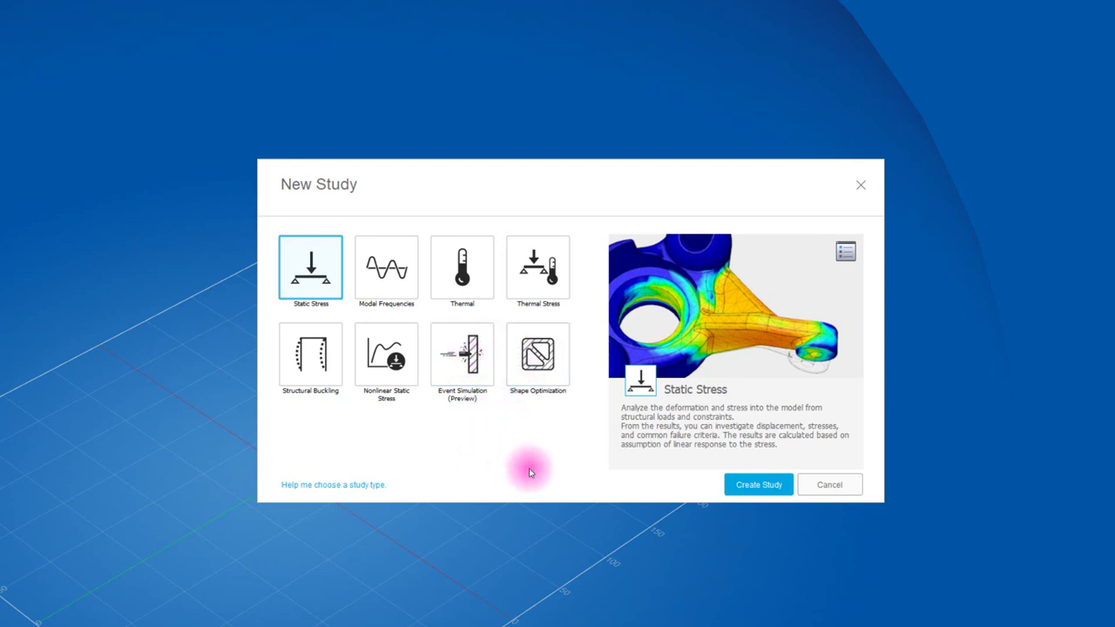
click(395, 290)
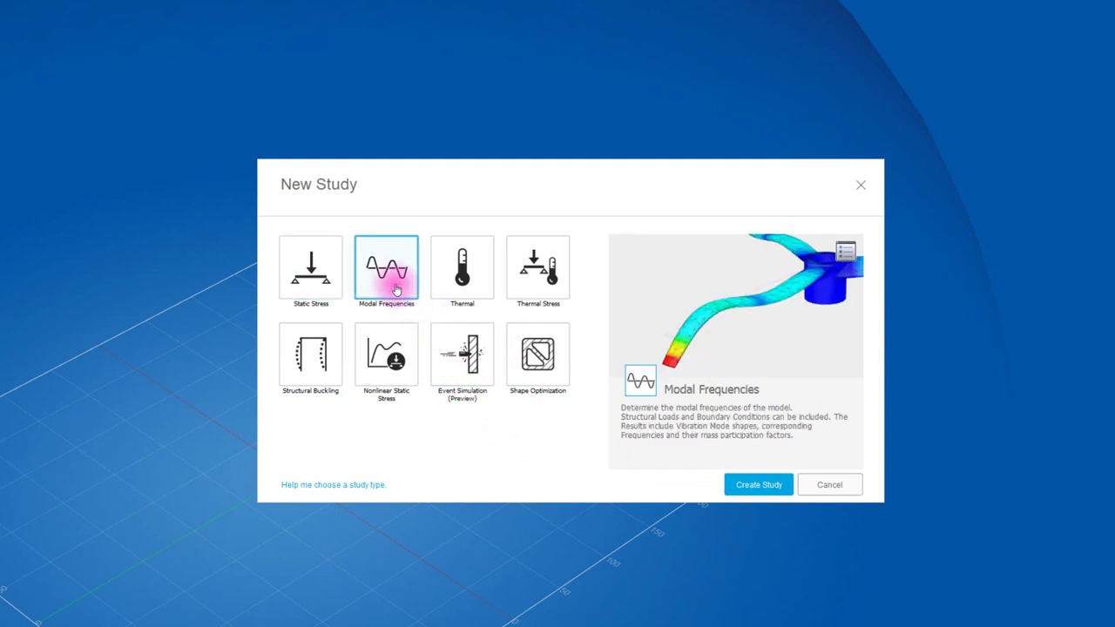
click(456, 283)
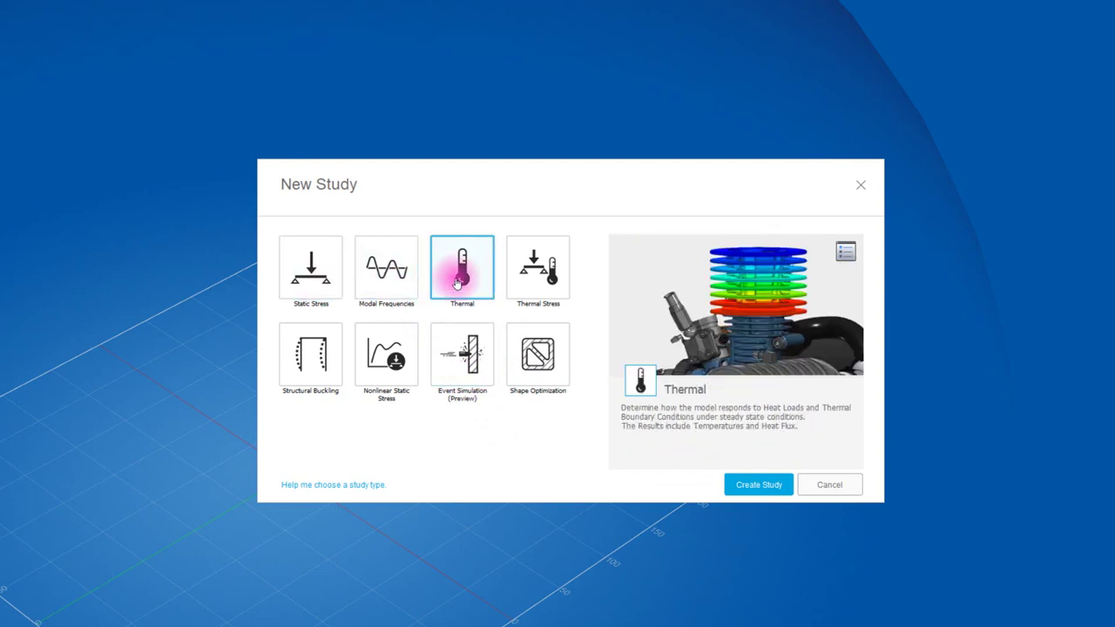
click(546, 273)
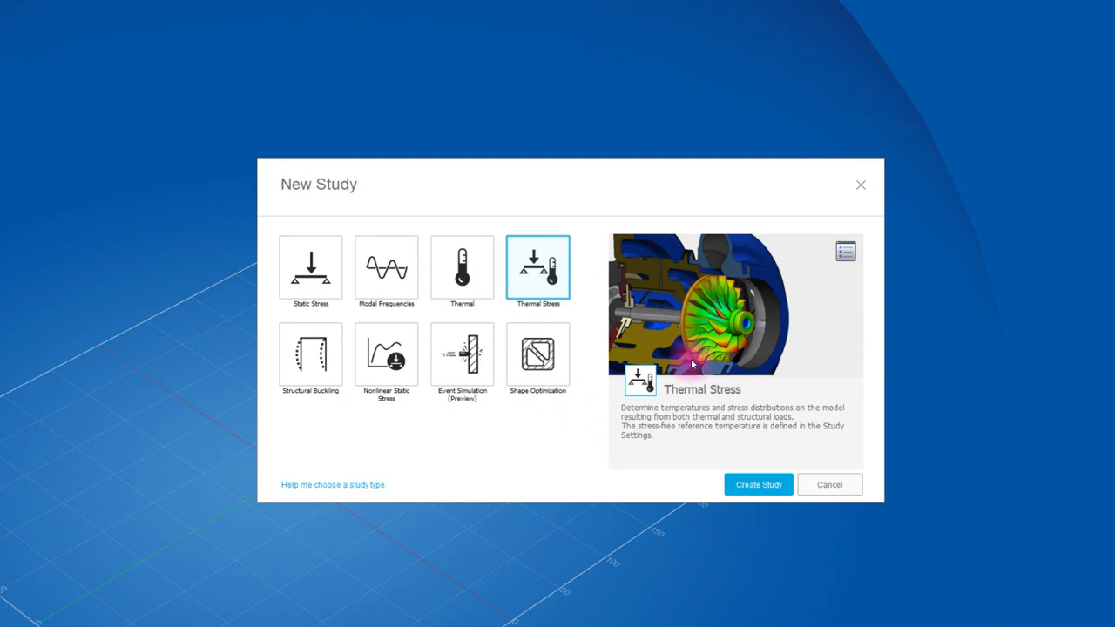
click(543, 365)
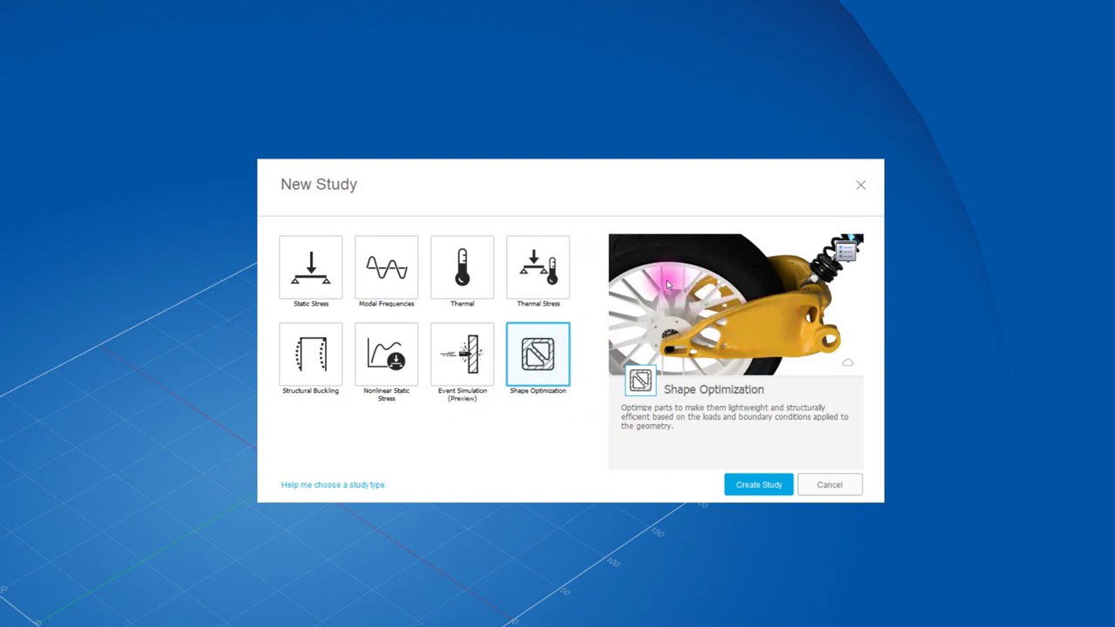
click(488, 381)
click(399, 369)
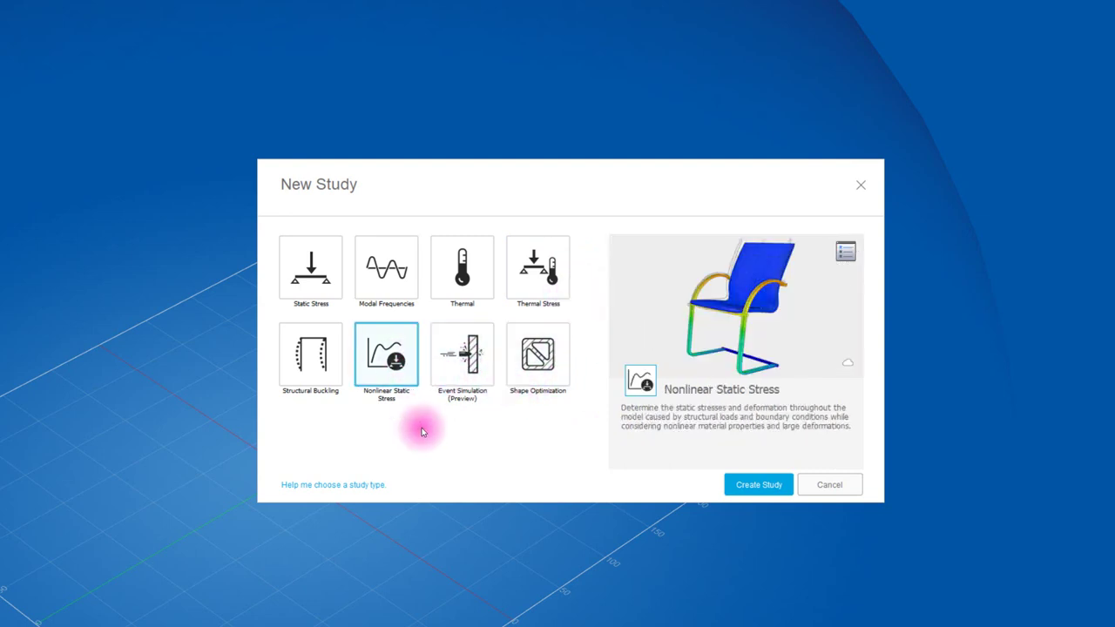
click(339, 390)
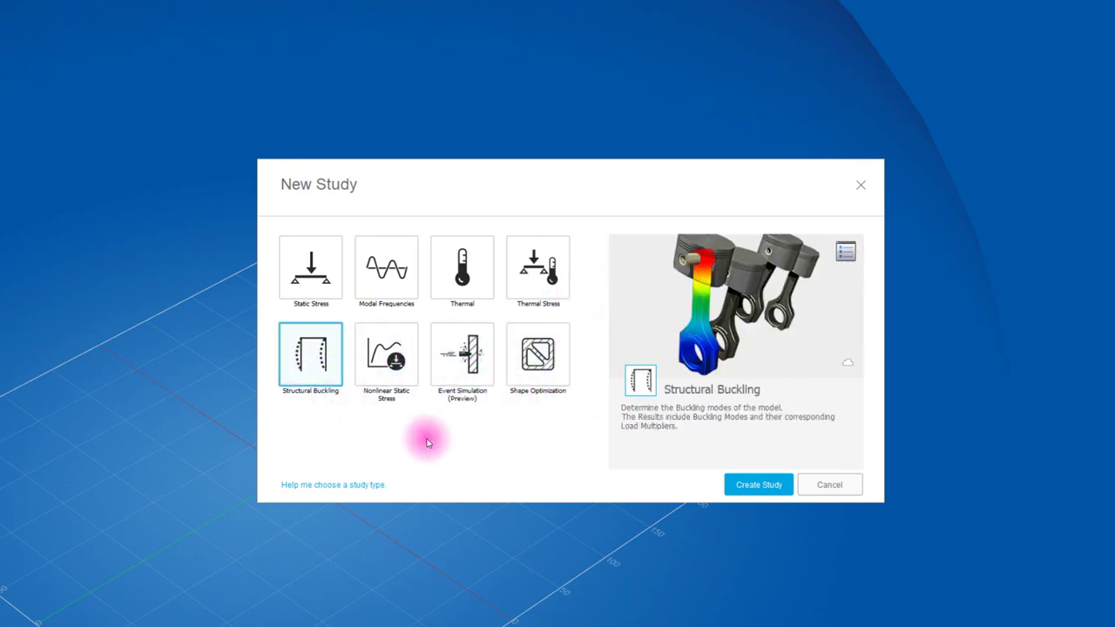
click(323, 270)
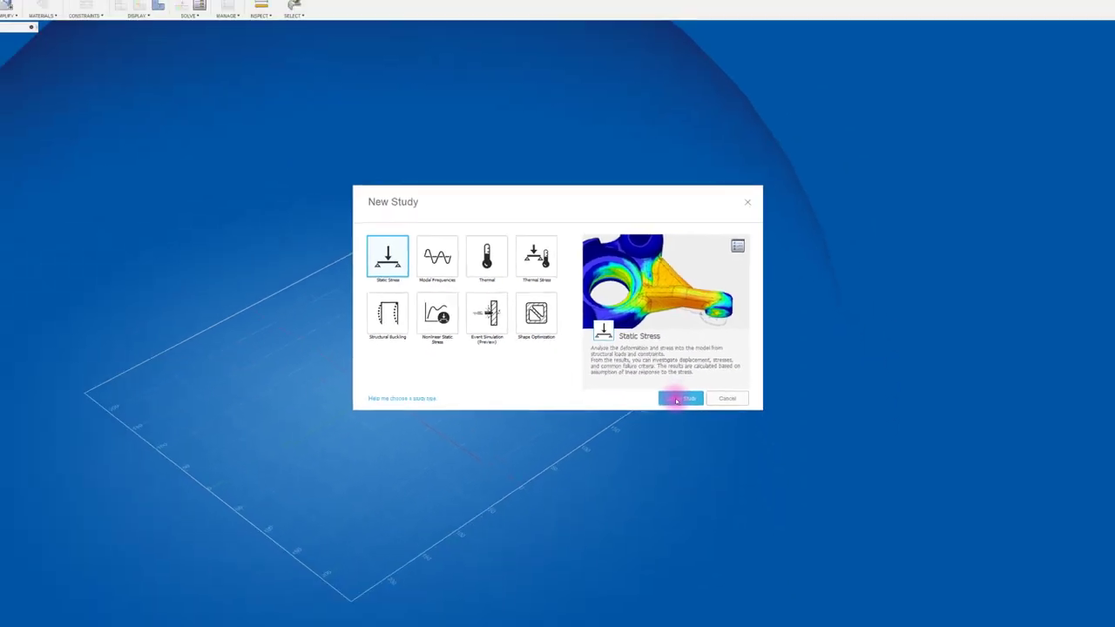
click(658, 374)
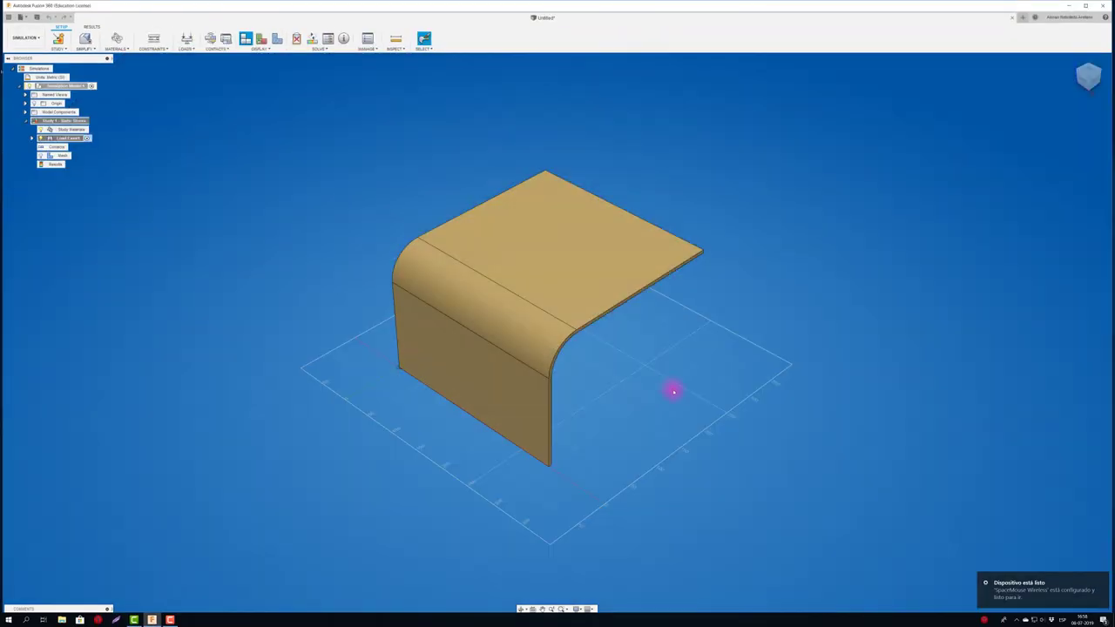
click(1099, 580)
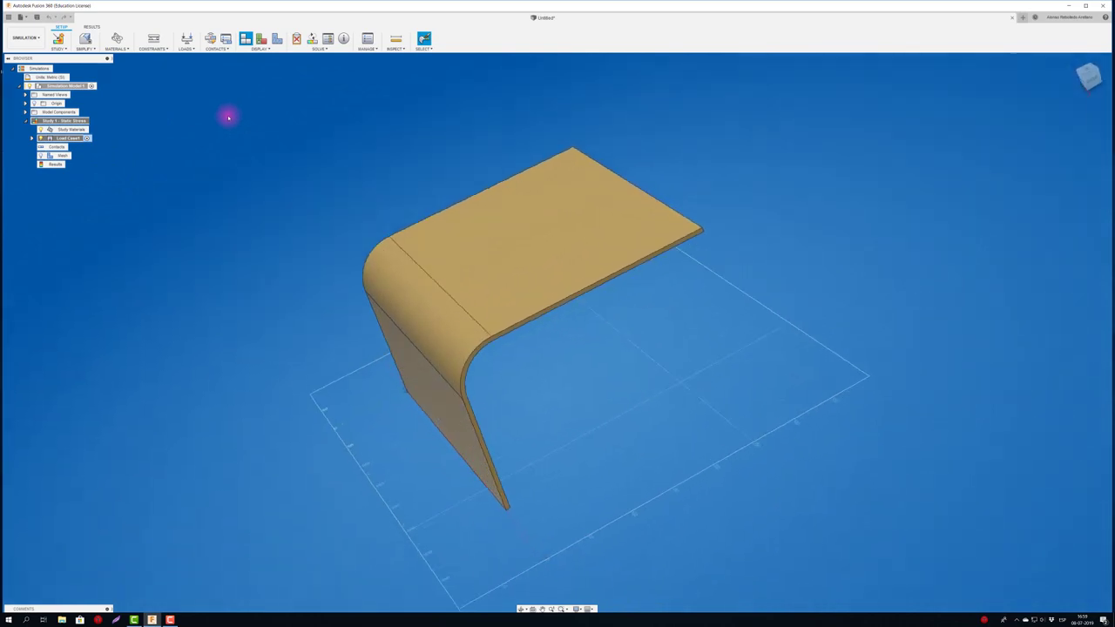
click(26, 38)
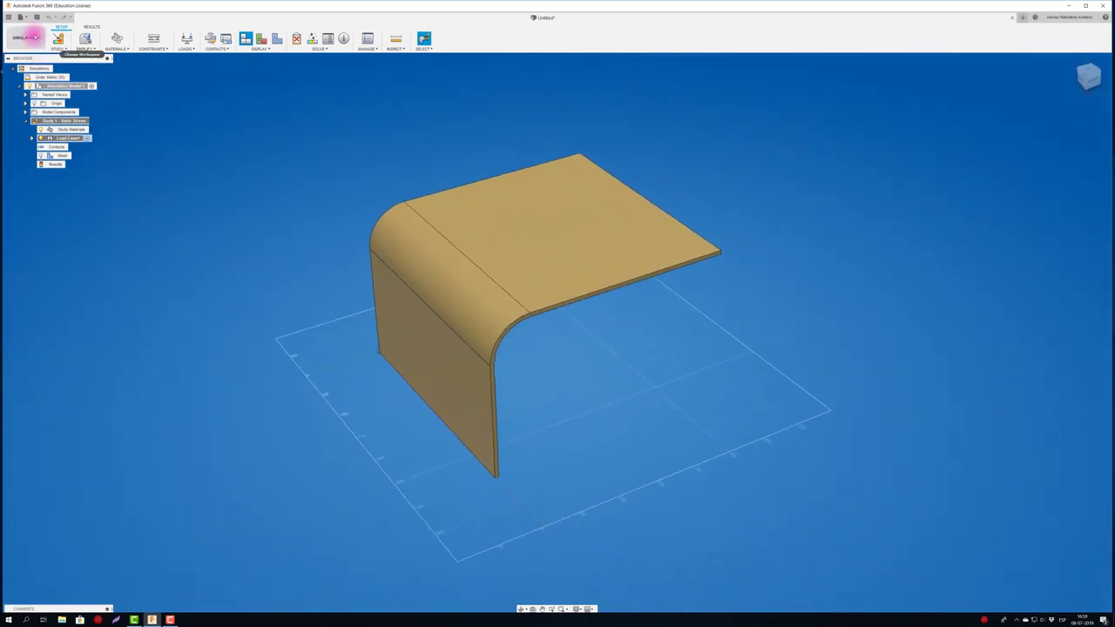
In Design, review the Preferences pages from API to Material, noting ABS Plastic default, then OK.
click(27, 54)
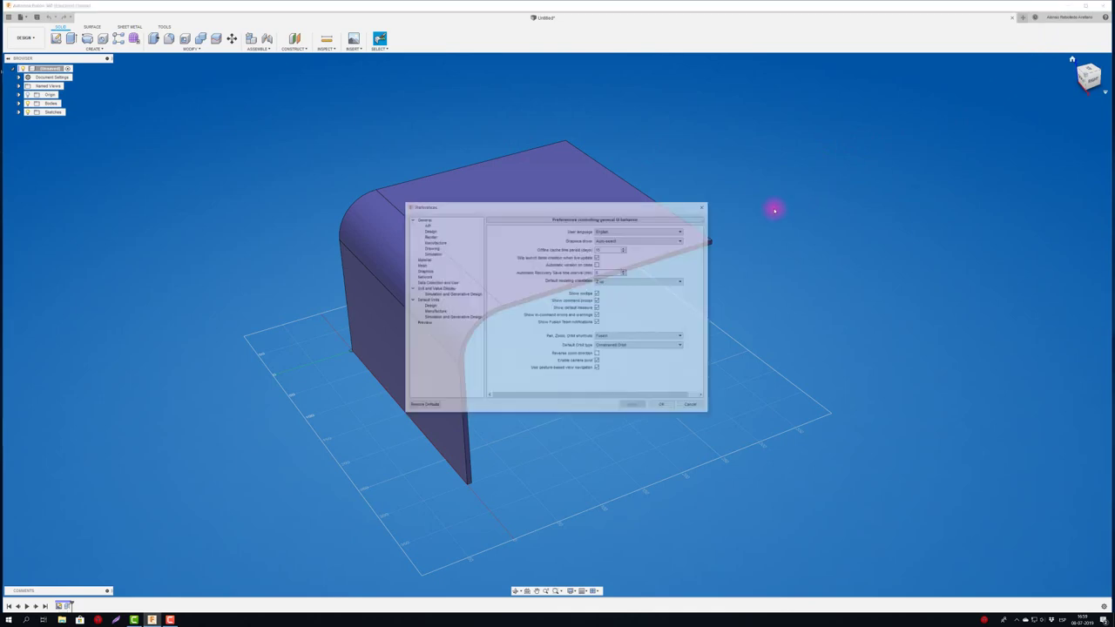
drag(643, 206, 501, 165)
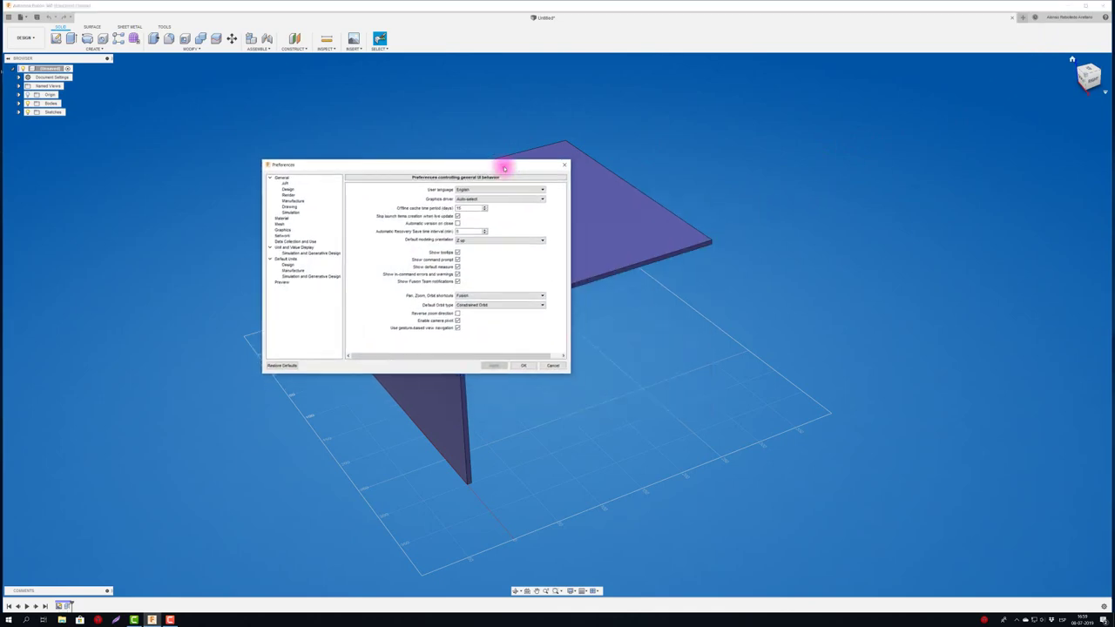
click(286, 184)
click(288, 189)
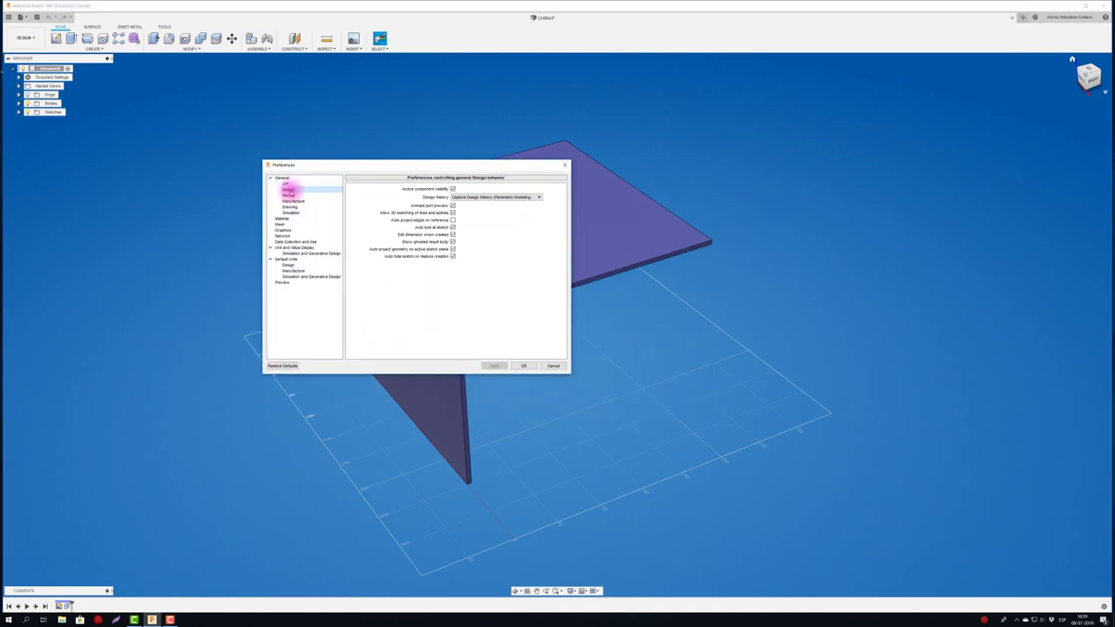
click(289, 195)
click(294, 202)
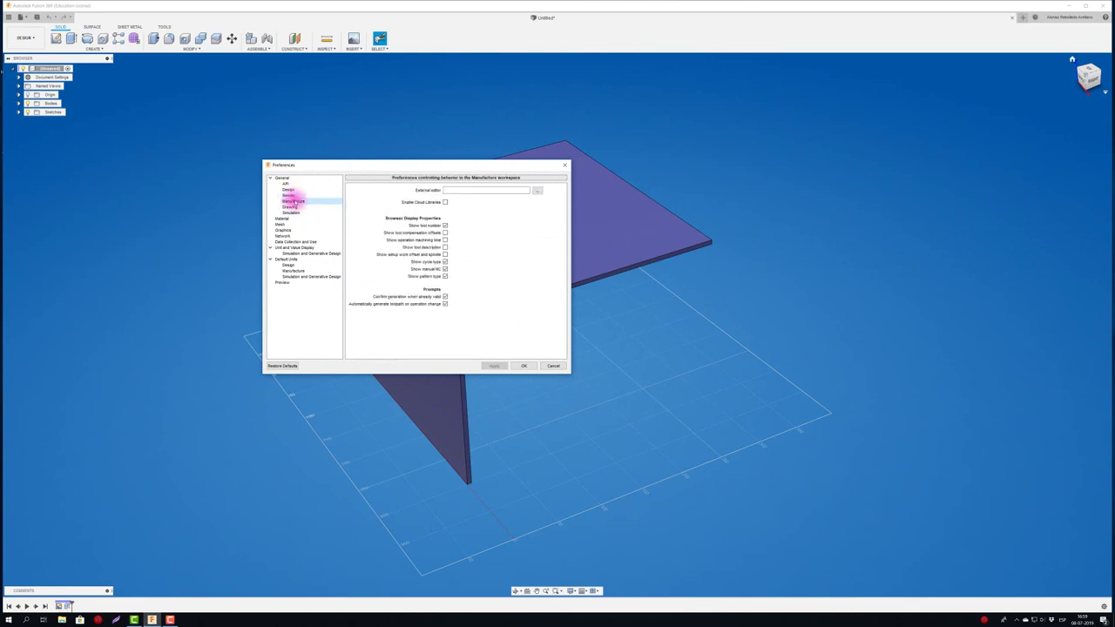
click(290, 207)
click(294, 212)
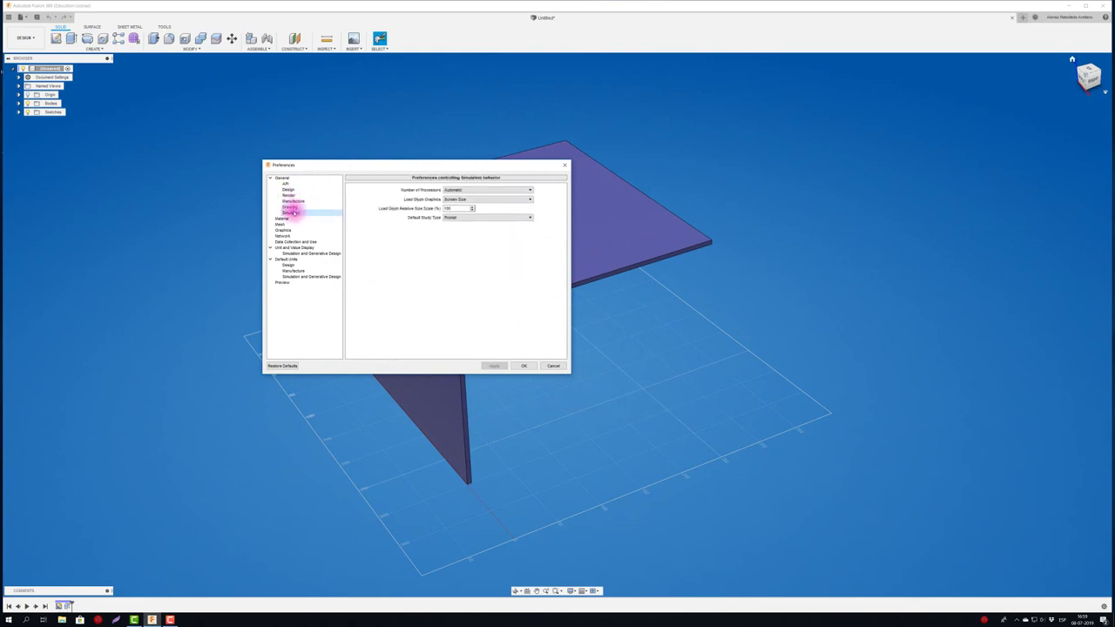
click(283, 219)
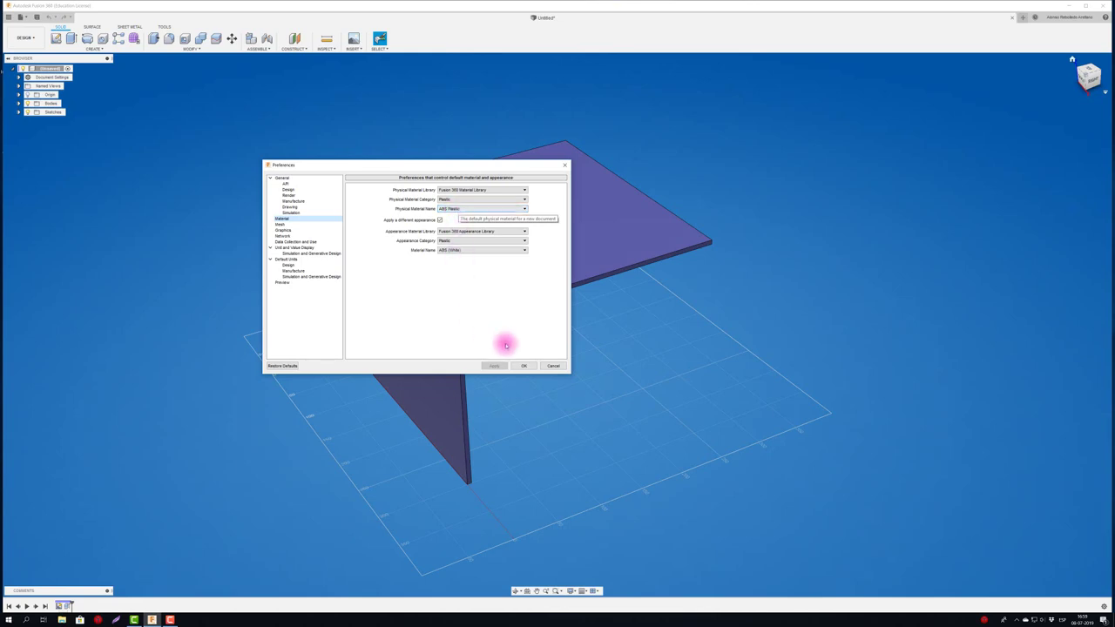
click(529, 364)
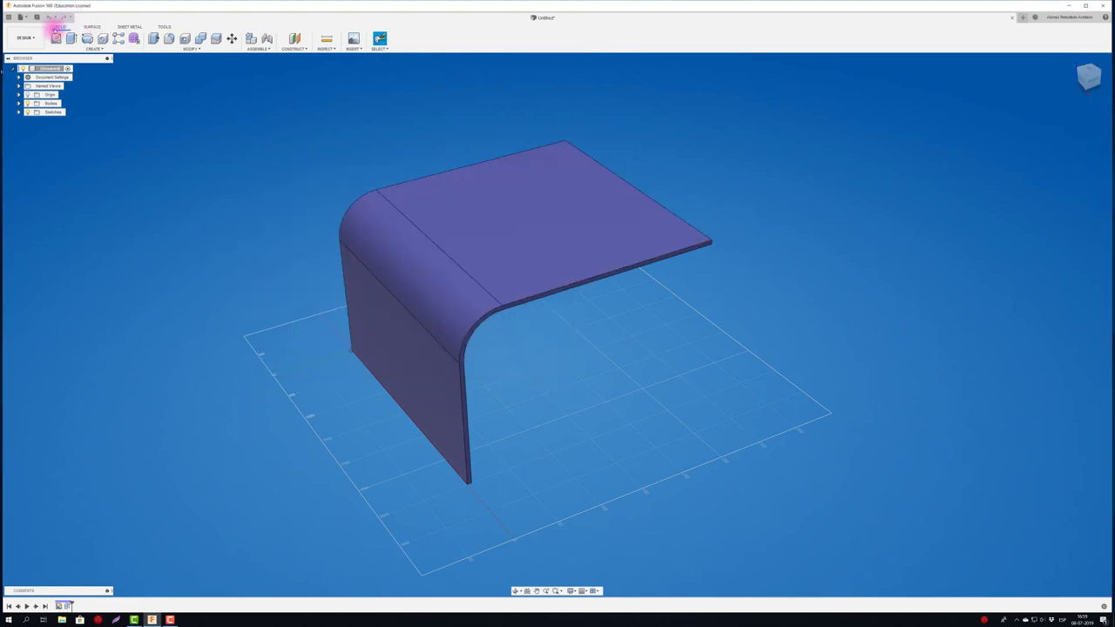
Return to the Simulation workspace and open the Study Materials dialog.
click(25, 38)
click(24, 94)
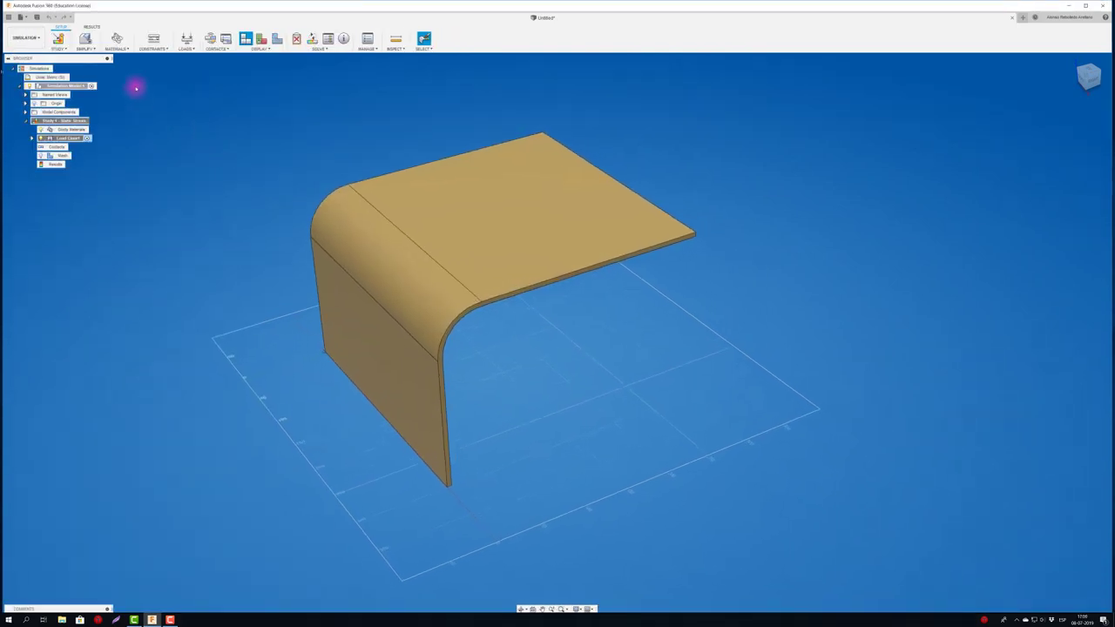
click(117, 38)
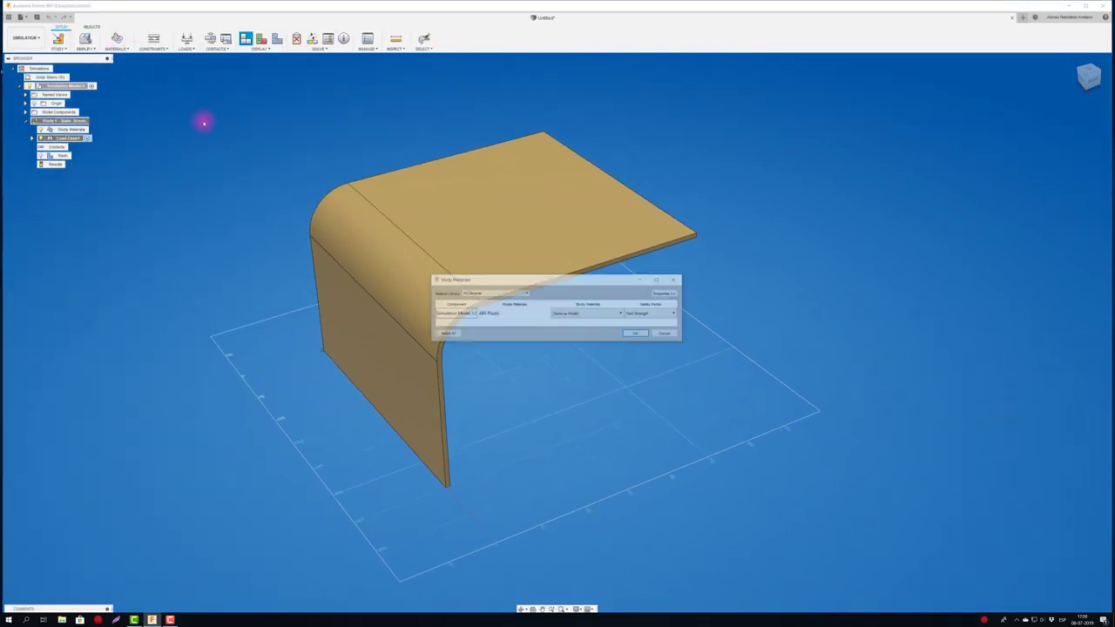
mouse_move(501, 280)
mouse_down()
mouse_move(353, 157)
mouse_move(263, 126)
mouse_up()
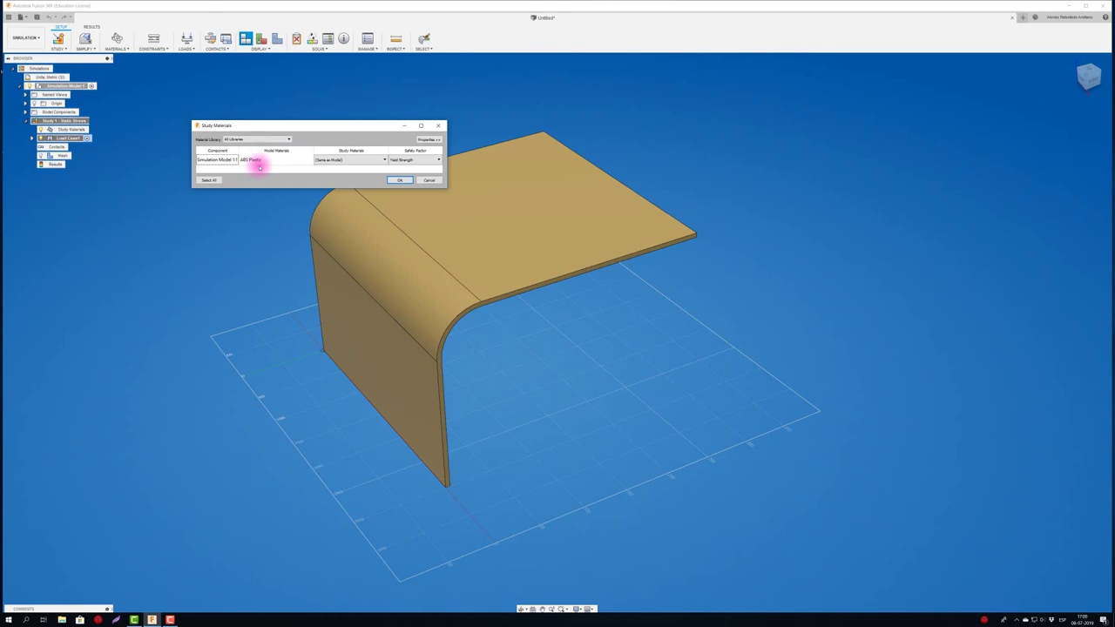
Open the plate's study material dropdown and scroll through the available materials.
click(338, 162)
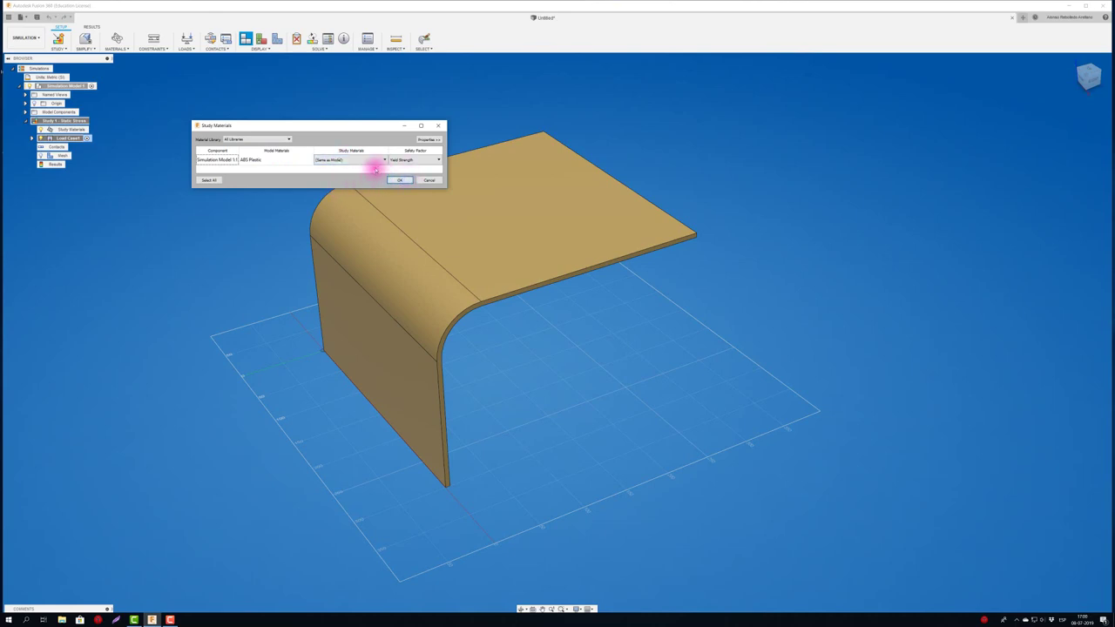
click(384, 159)
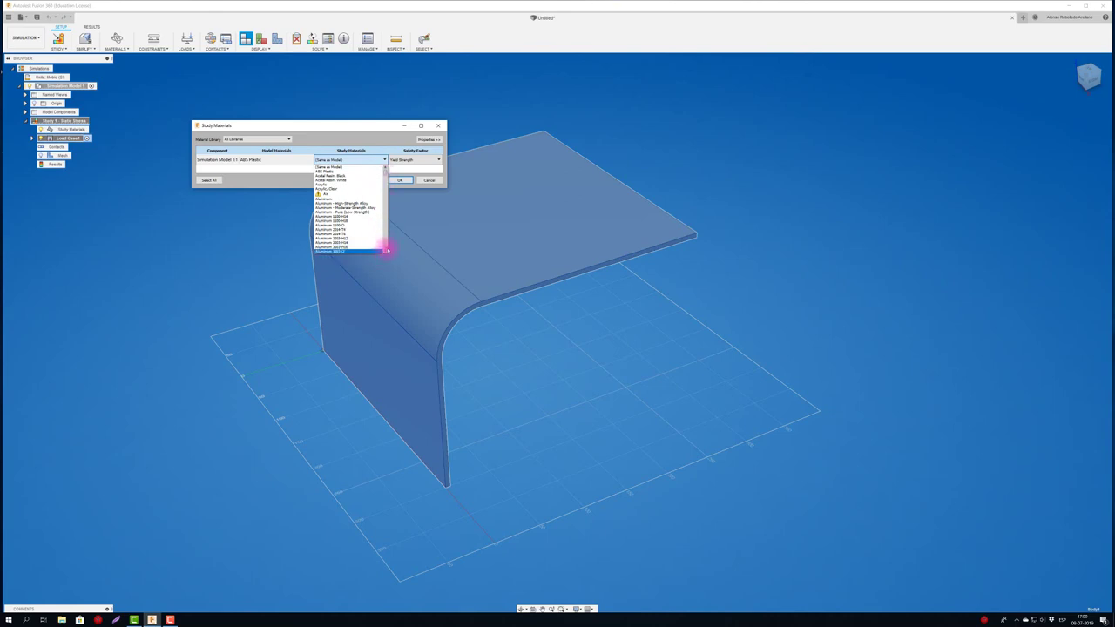
drag(386, 172, 386, 180)
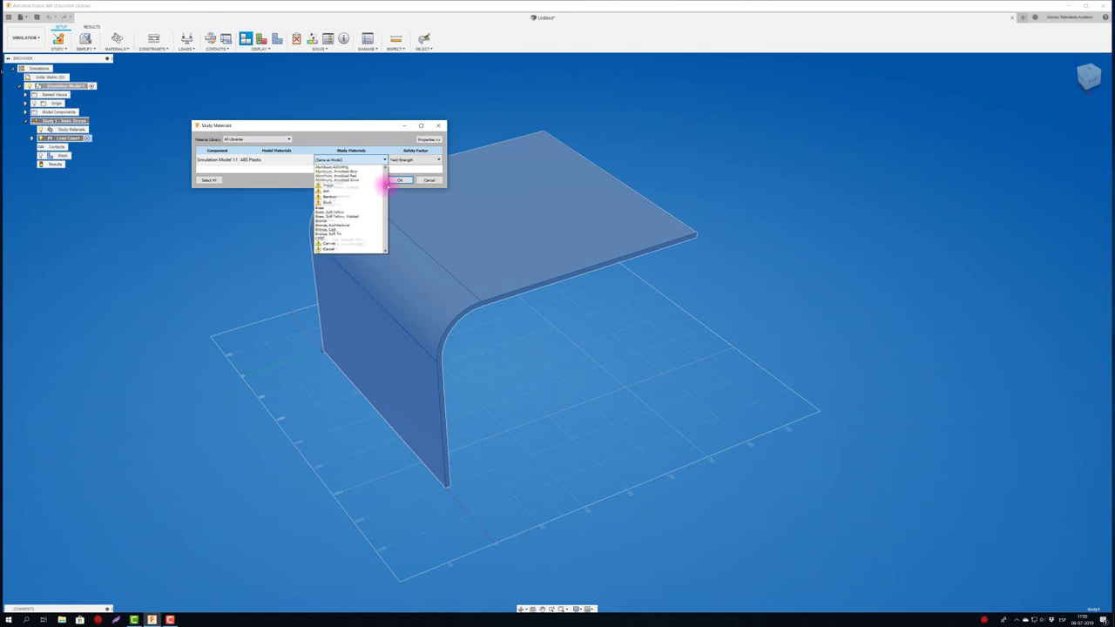
scroll(366, 234, down, 3)
scroll(364, 232, down, 3)
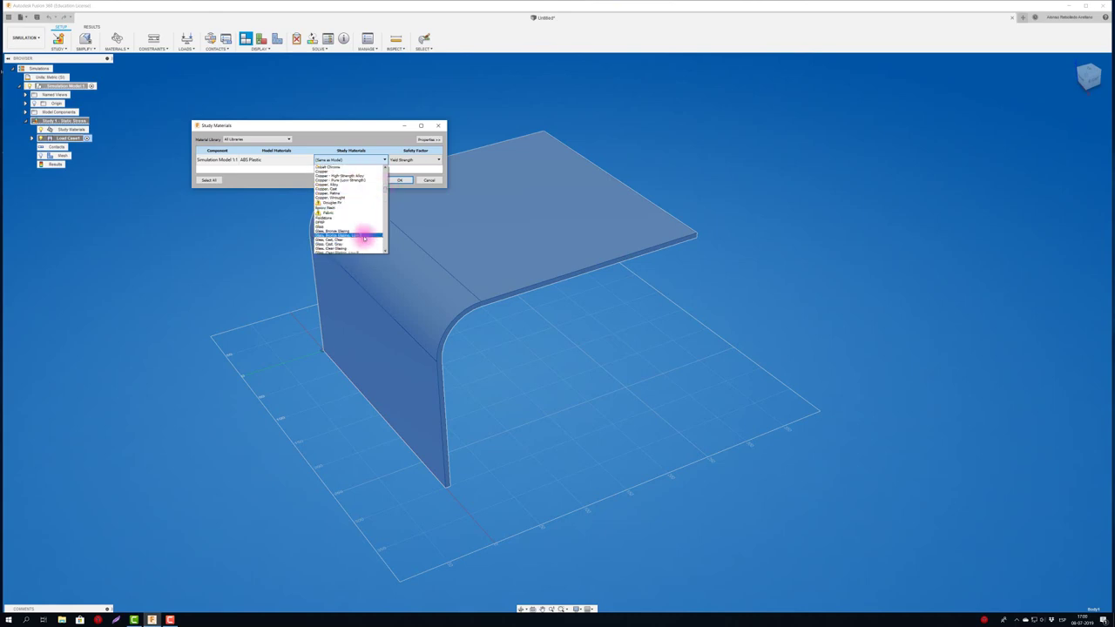
scroll(363, 230, down, 3)
scroll(361, 228, down, 3)
scroll(361, 228, down, 3)
scroll(361, 225, down, 3)
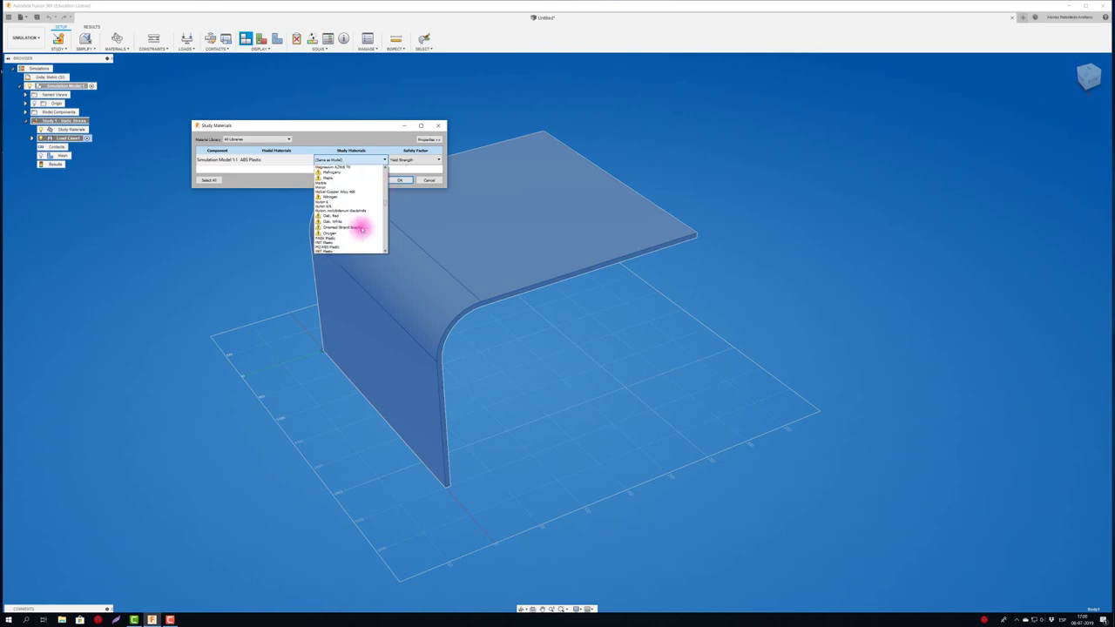
scroll(361, 225, down, 3)
scroll(387, 209, down, 2)
scroll(386, 214, down, 2)
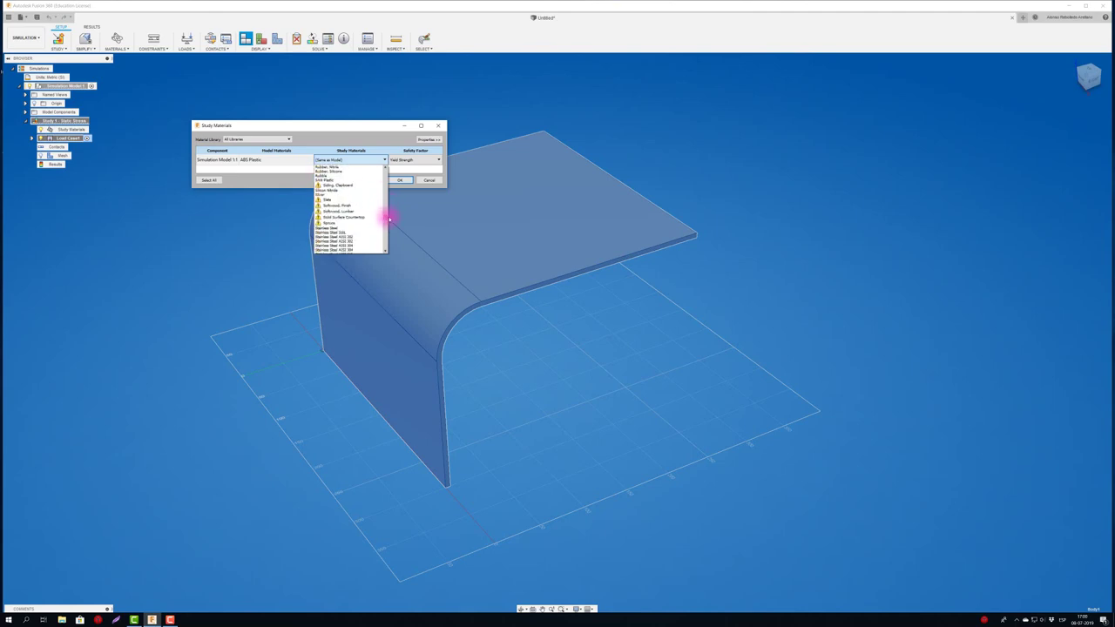
scroll(386, 214, down, 2)
scroll(388, 213, down, 2)
scroll(390, 213, up, 2)
scroll(388, 210, up, 2)
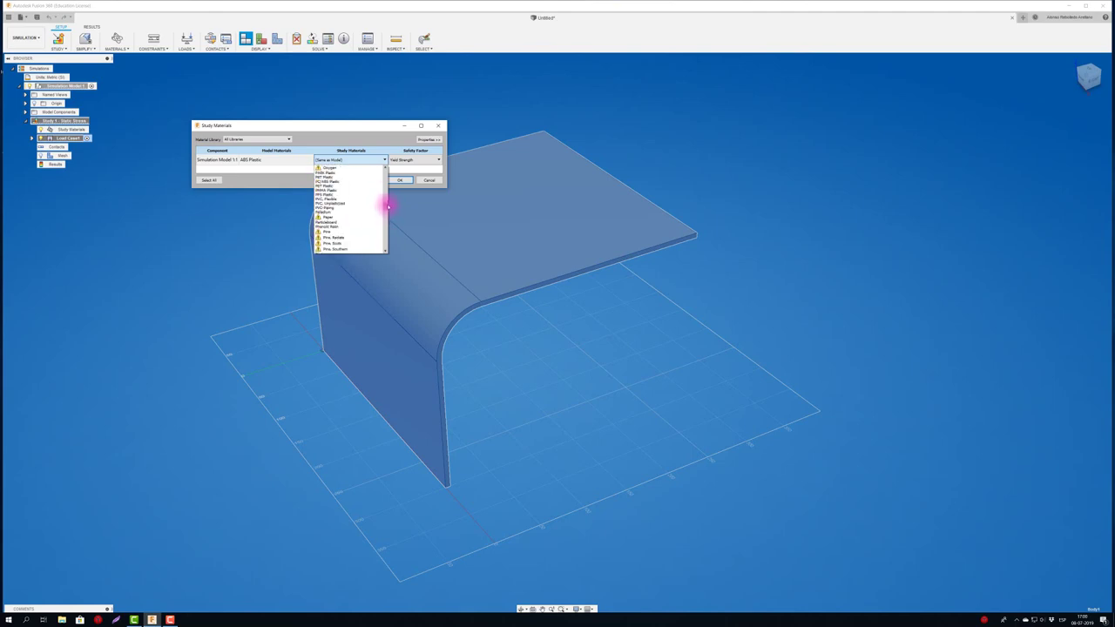
scroll(387, 207, up, 2)
scroll(386, 206, up, 2)
drag(387, 206, 386, 169)
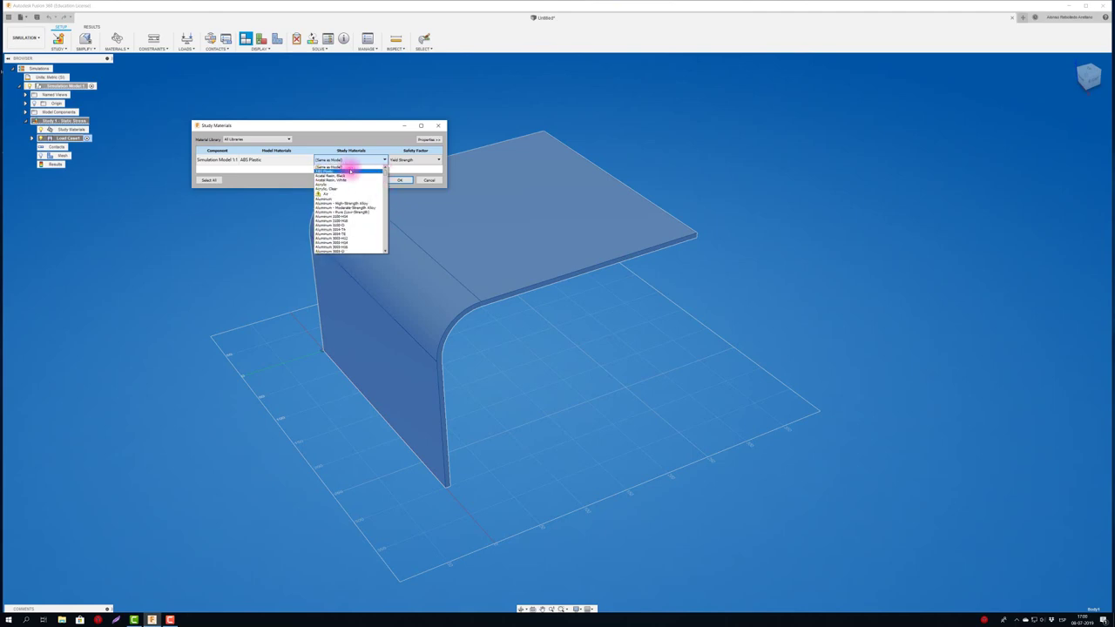
scroll(353, 222, down, 5)
scroll(353, 223, down, 5)
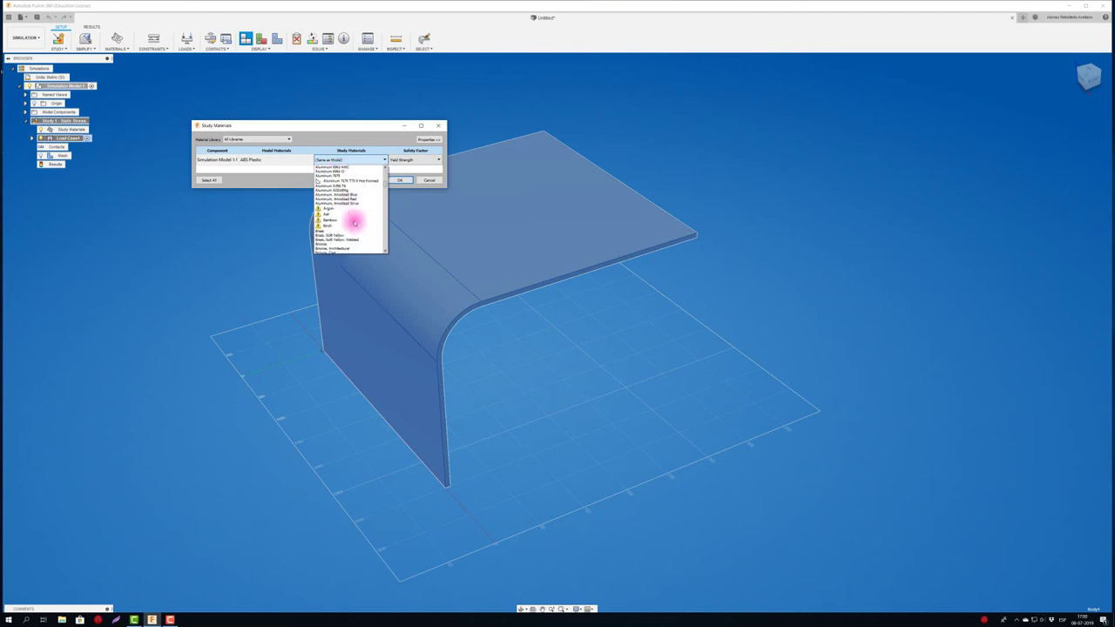
scroll(352, 223, down, 5)
scroll(354, 223, down, 5)
scroll(354, 223, down, 3)
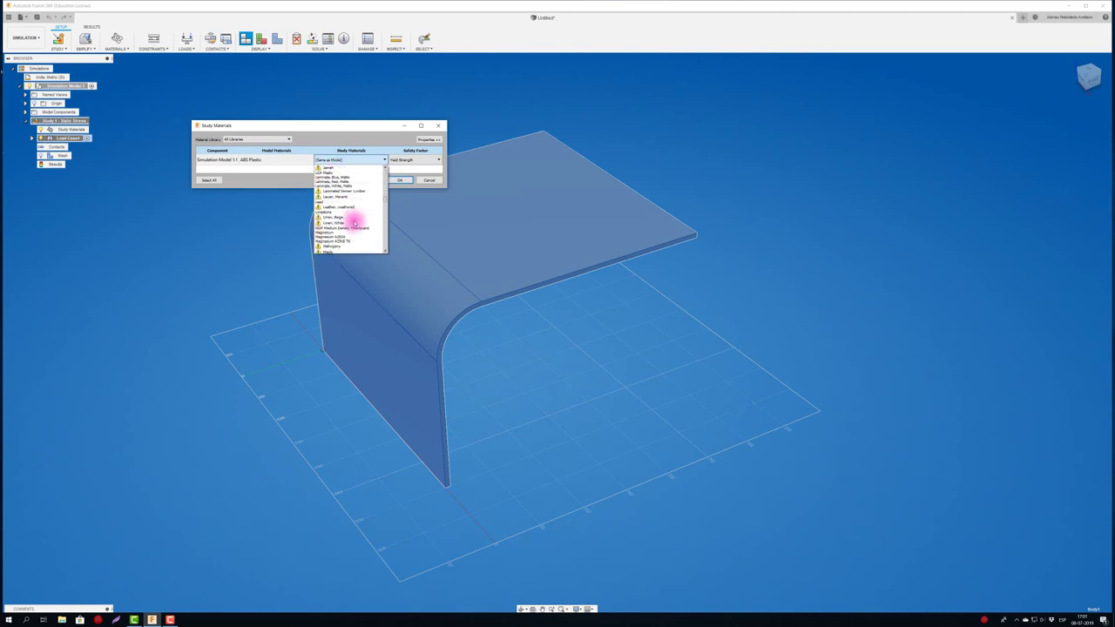
scroll(354, 223, down, 3)
scroll(354, 224, down, 3)
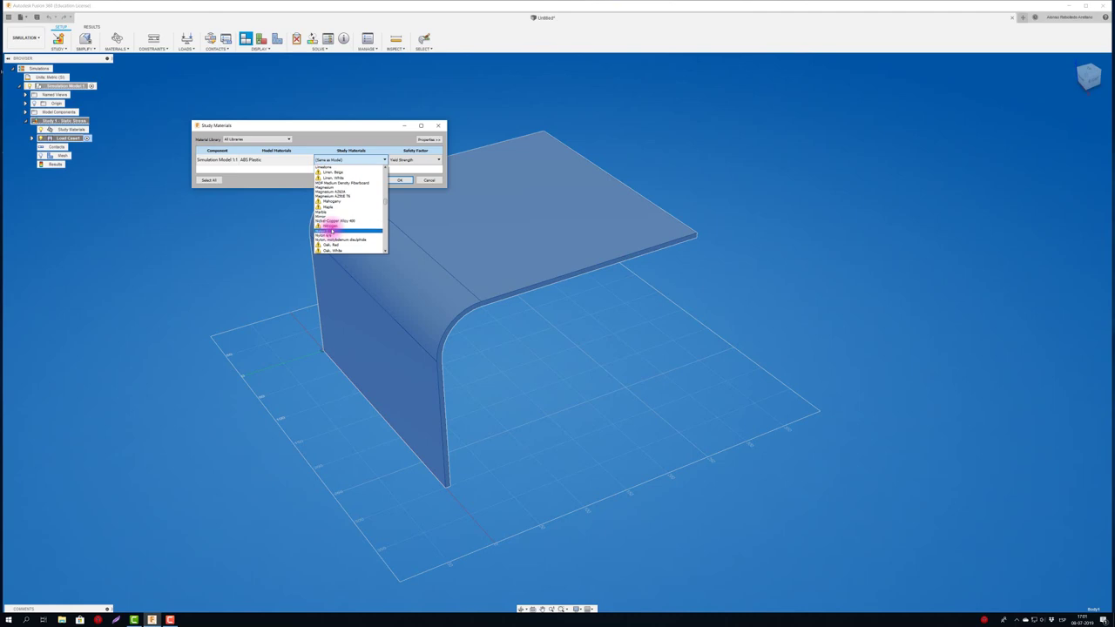
Set the plate's study material to Nylon 6, check its properties, and confirm it.
click(329, 231)
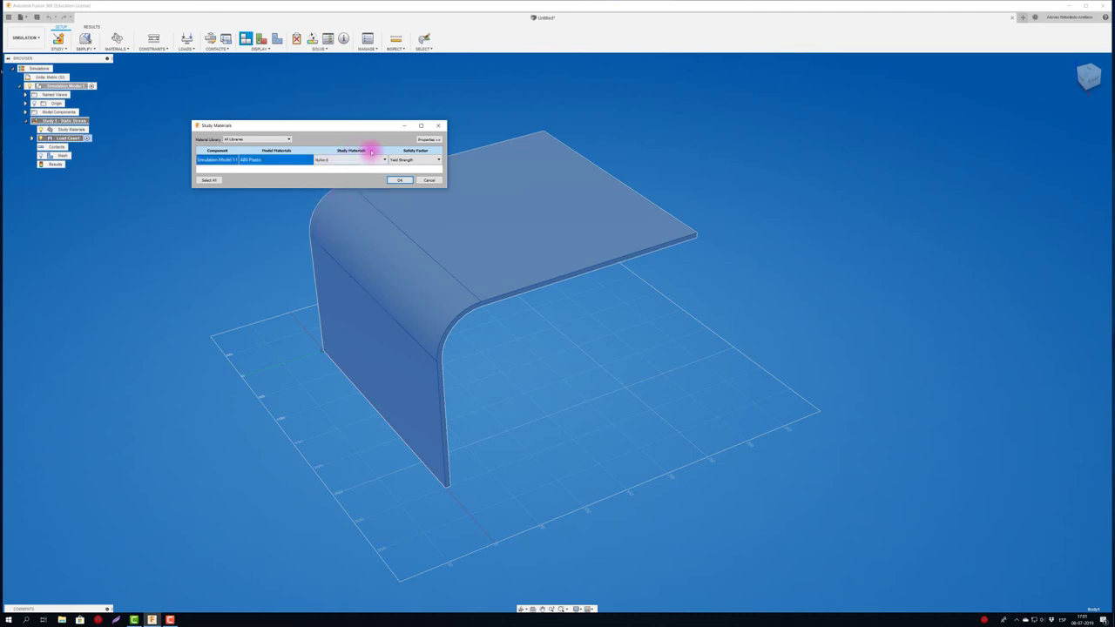
click(429, 139)
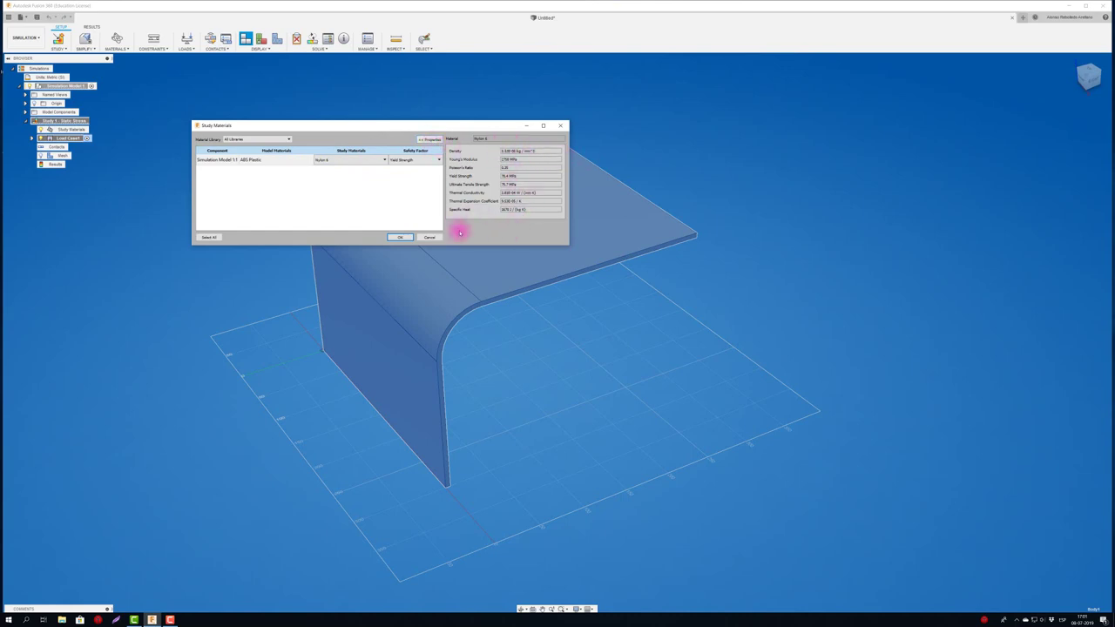
click(401, 238)
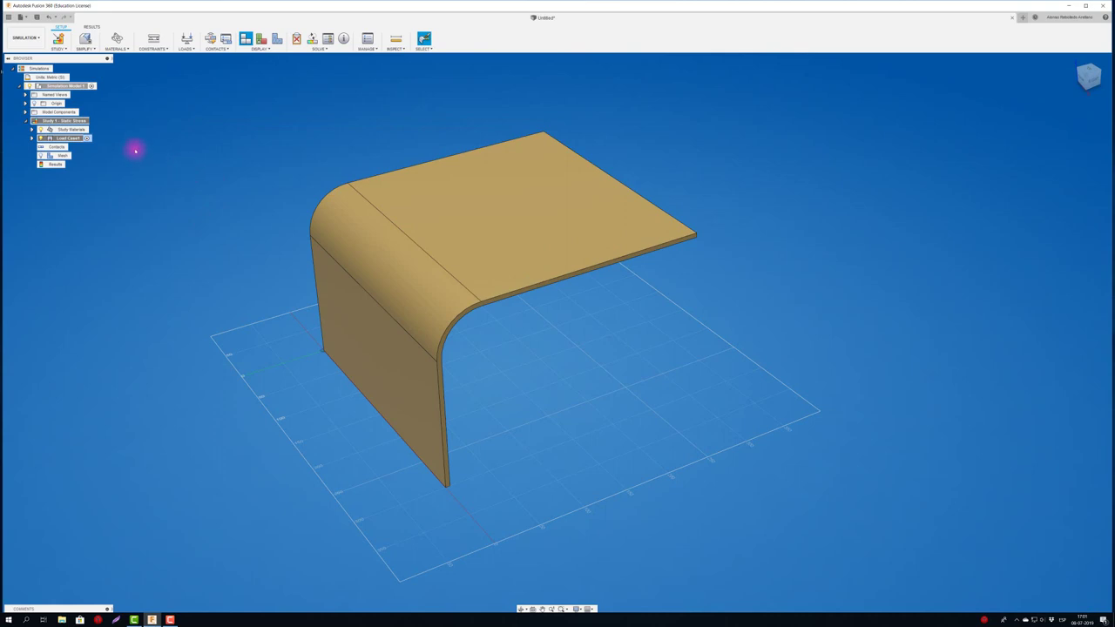
double_click(87, 130)
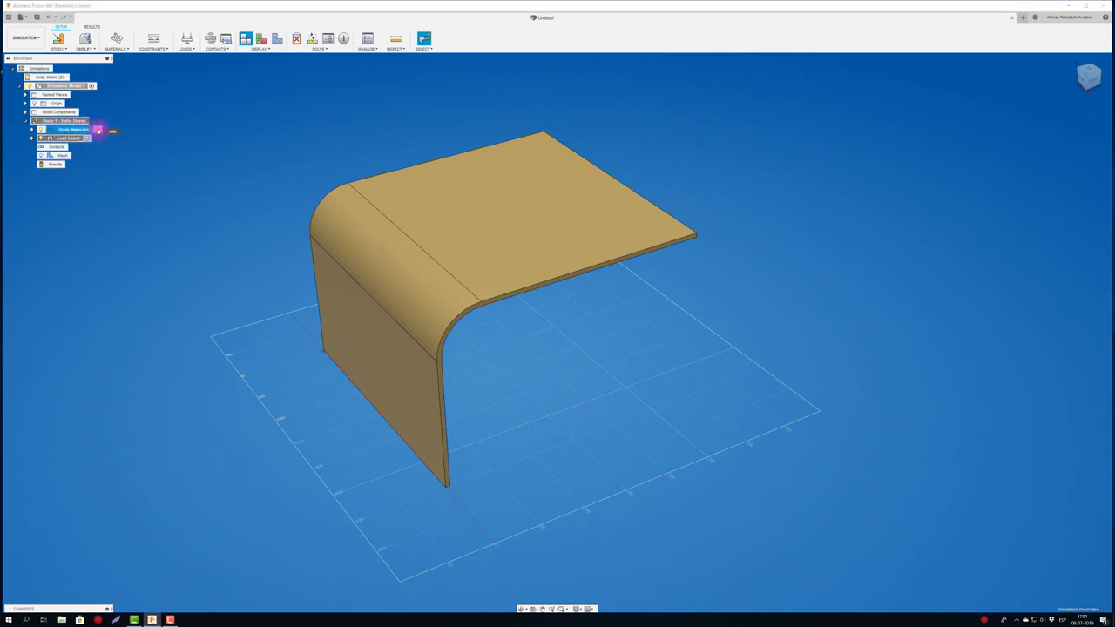
click(98, 130)
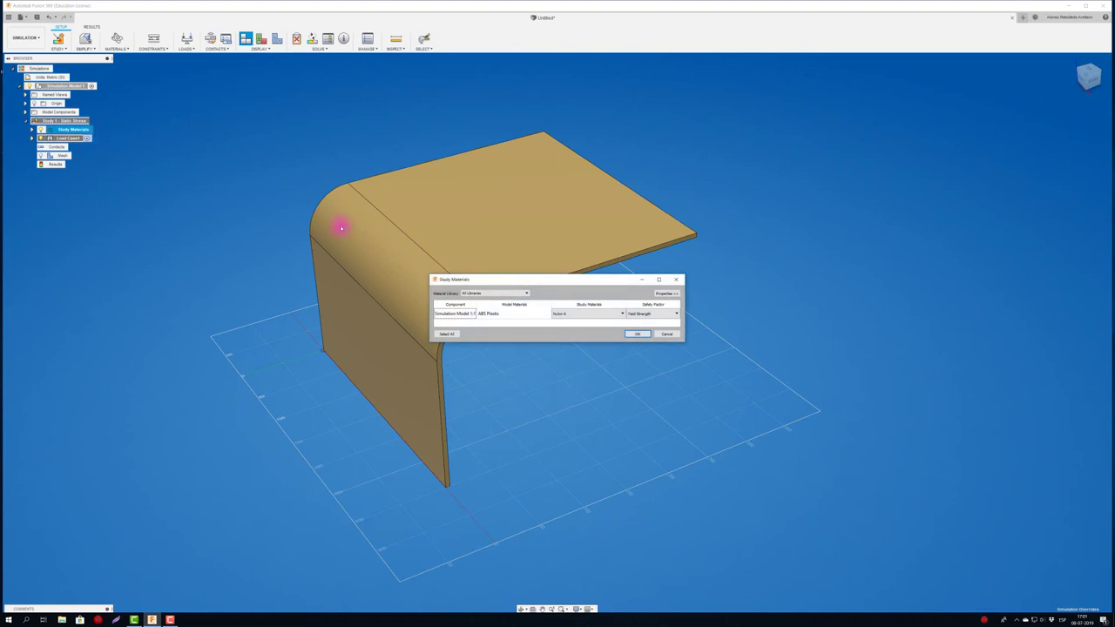
click(637, 334)
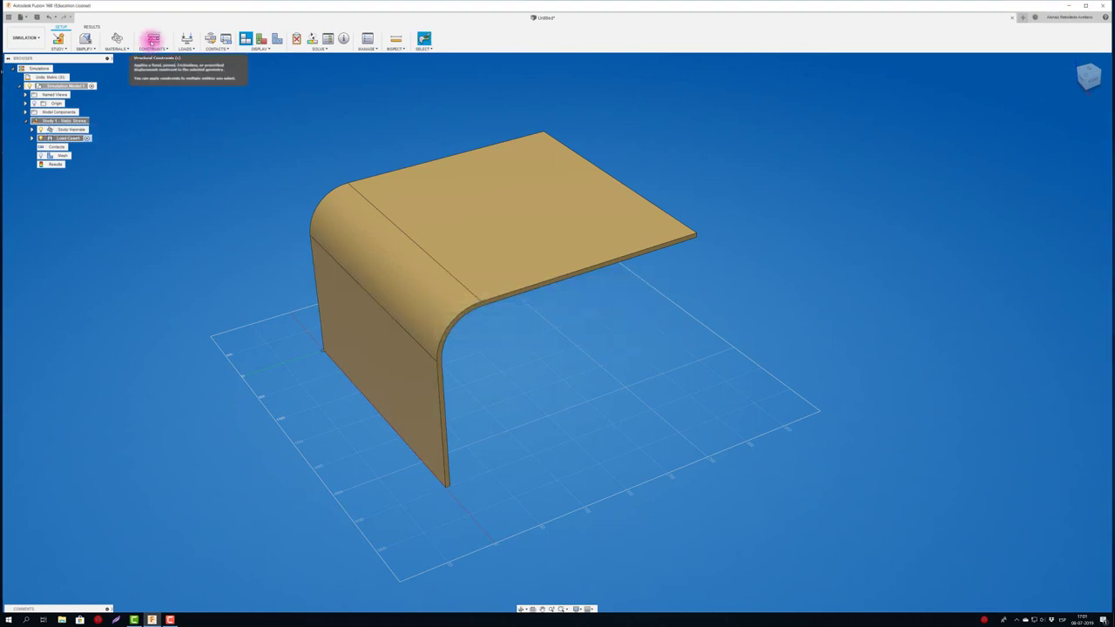
mouse_move(154, 39)
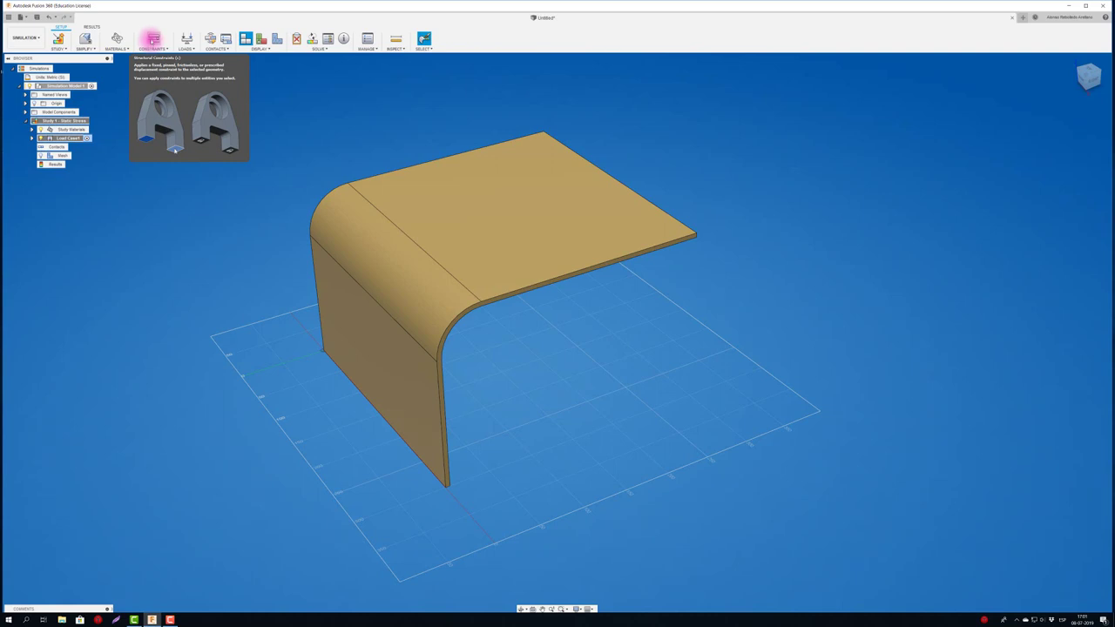
Apply a Fixed structural constraint to the plate's vertical wall face.
click(153, 39)
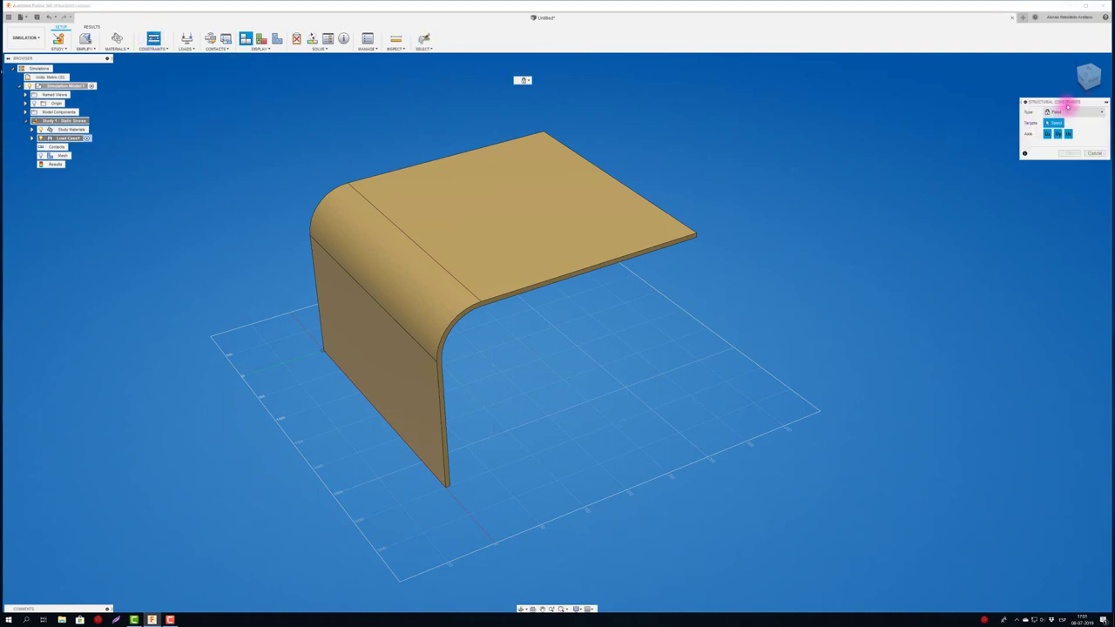
drag(1068, 103, 766, 88)
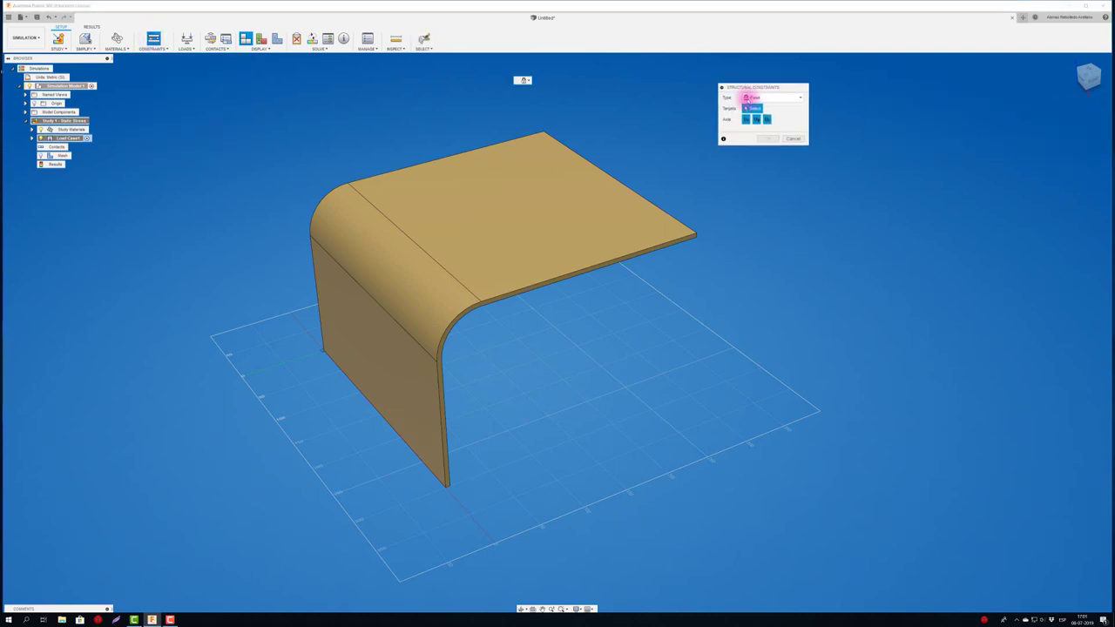
click(797, 100)
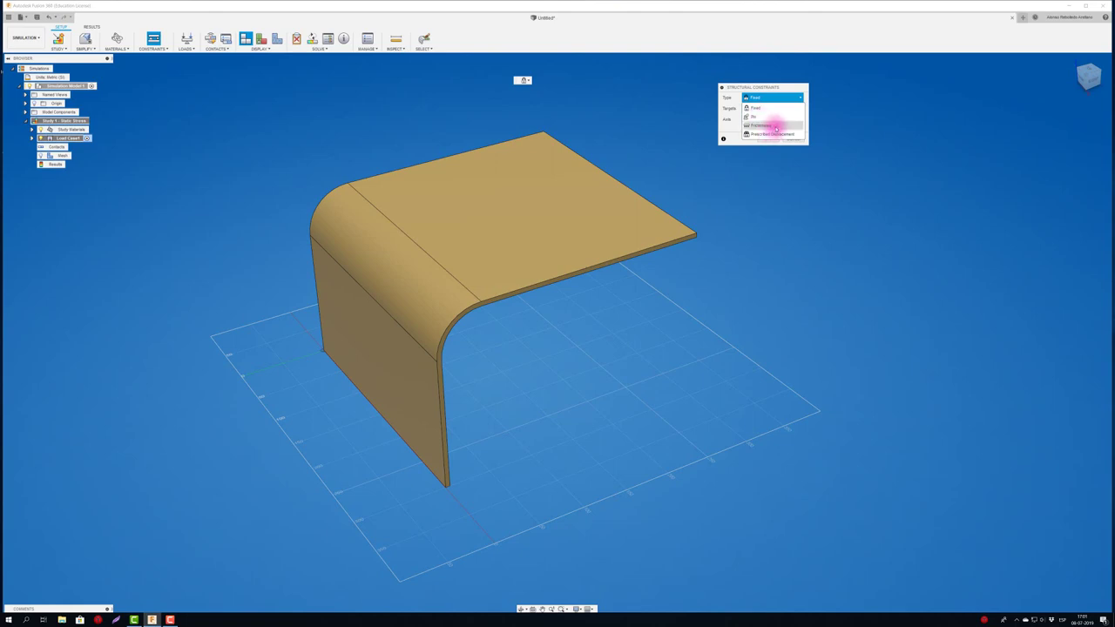
click(769, 108)
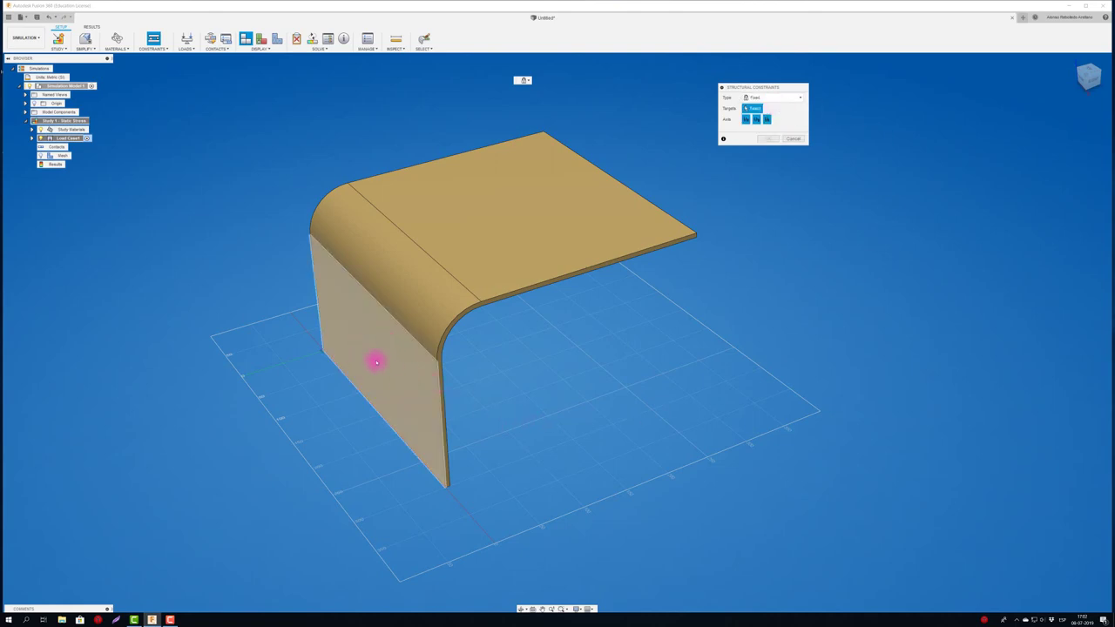
click(373, 353)
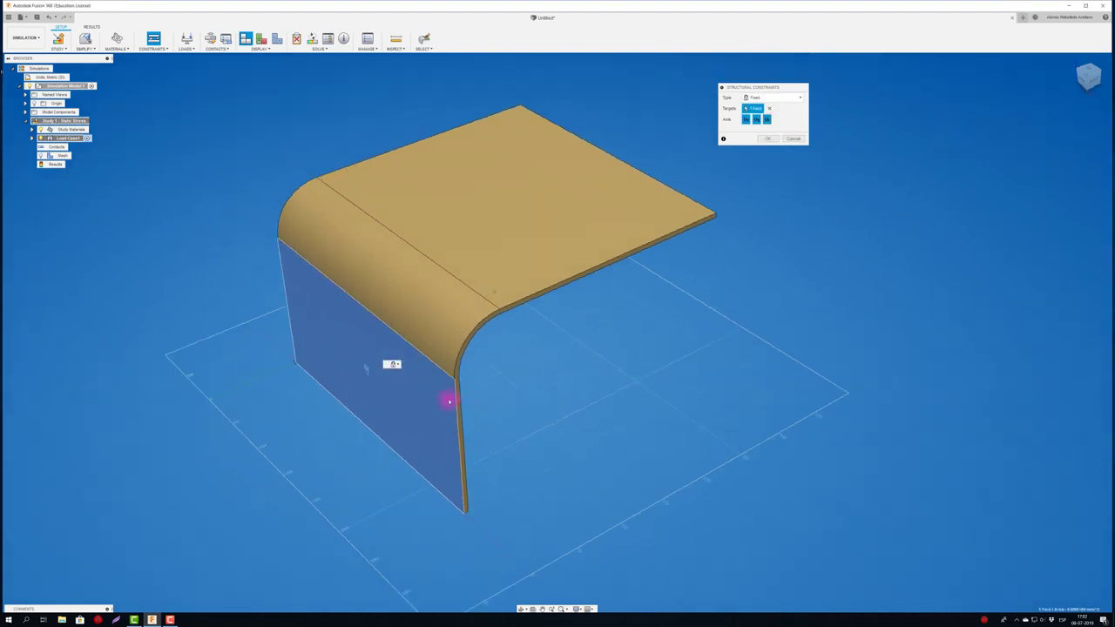
mouse_move(486, 410)
shift+middle_down()
mouse_move(369, 398)
mouse_move(406, 416)
shift+middle_up()
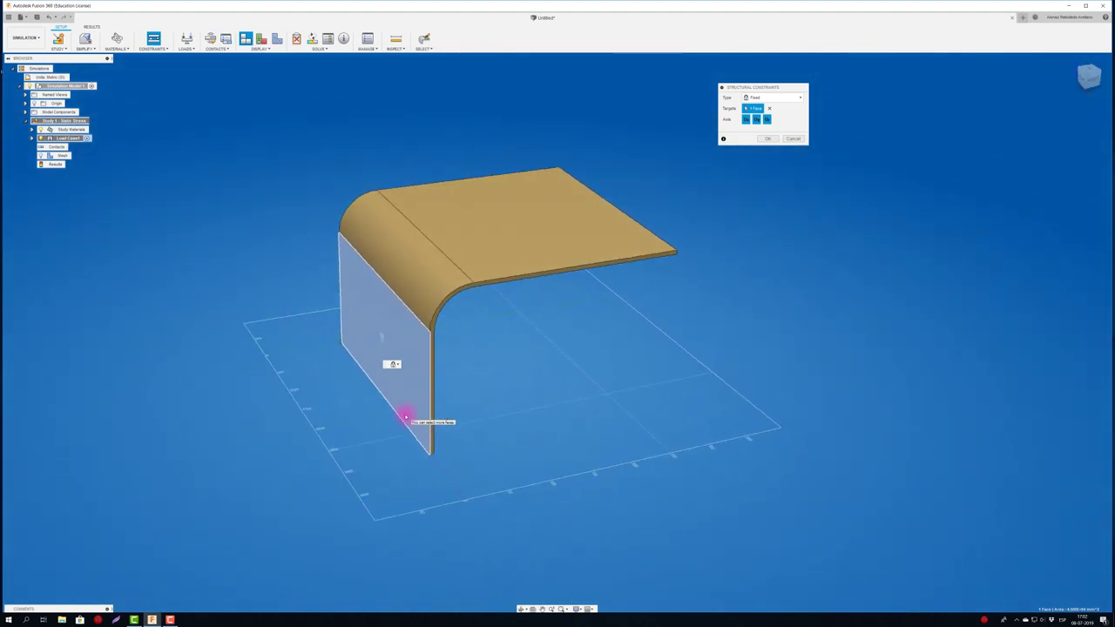
shift+middle_drag(405, 416, 406, 416)
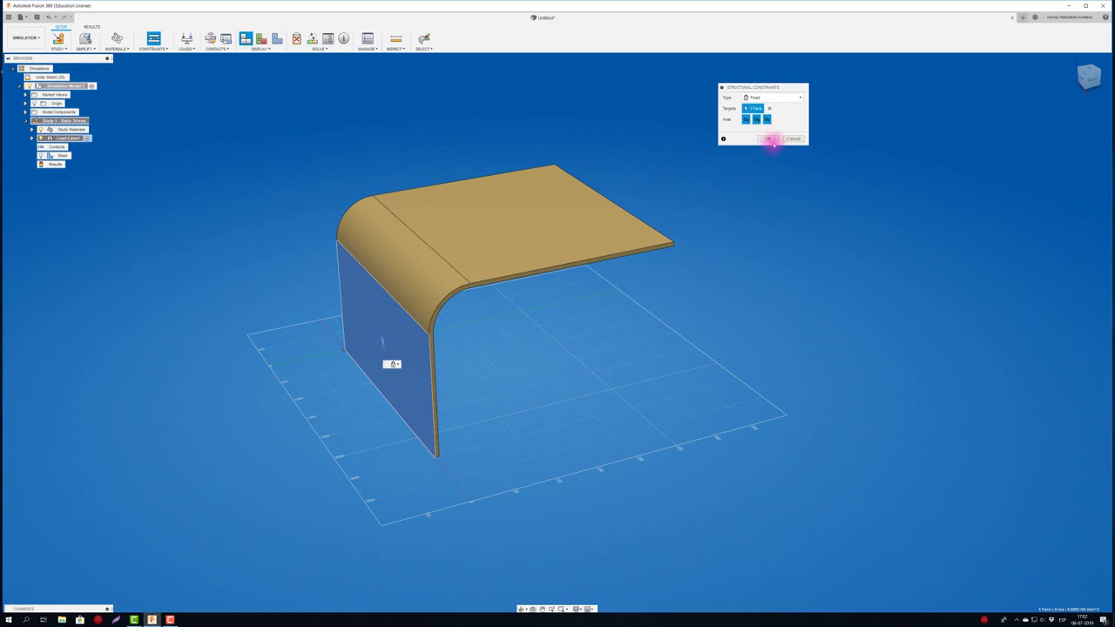
click(767, 138)
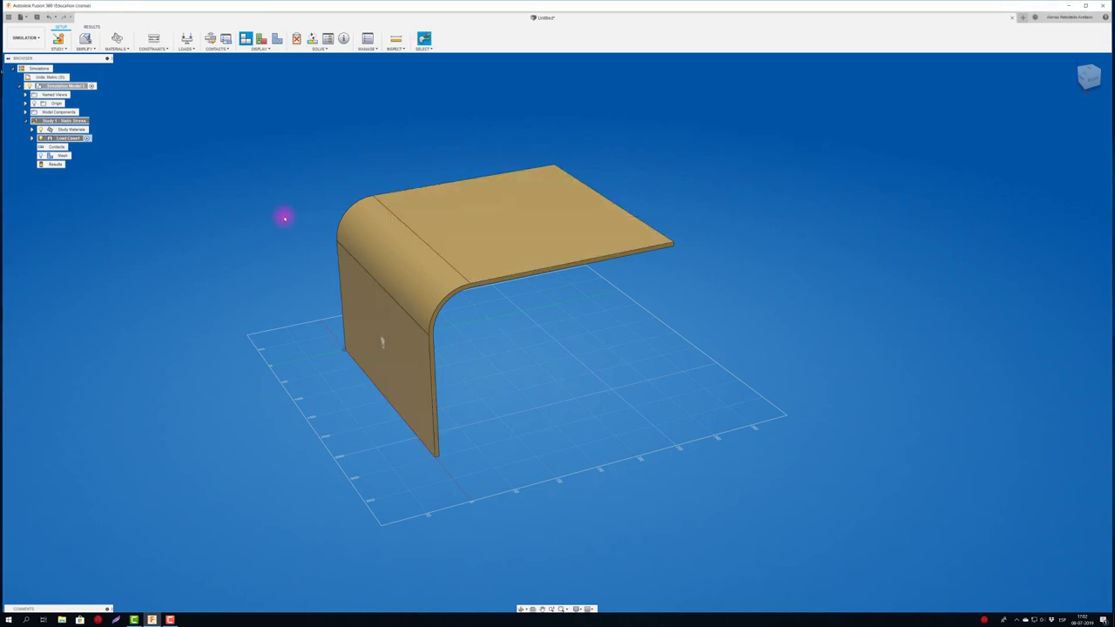
Start a Force structural load and select the plate's top face as its target.
scroll(382, 343, up, 2)
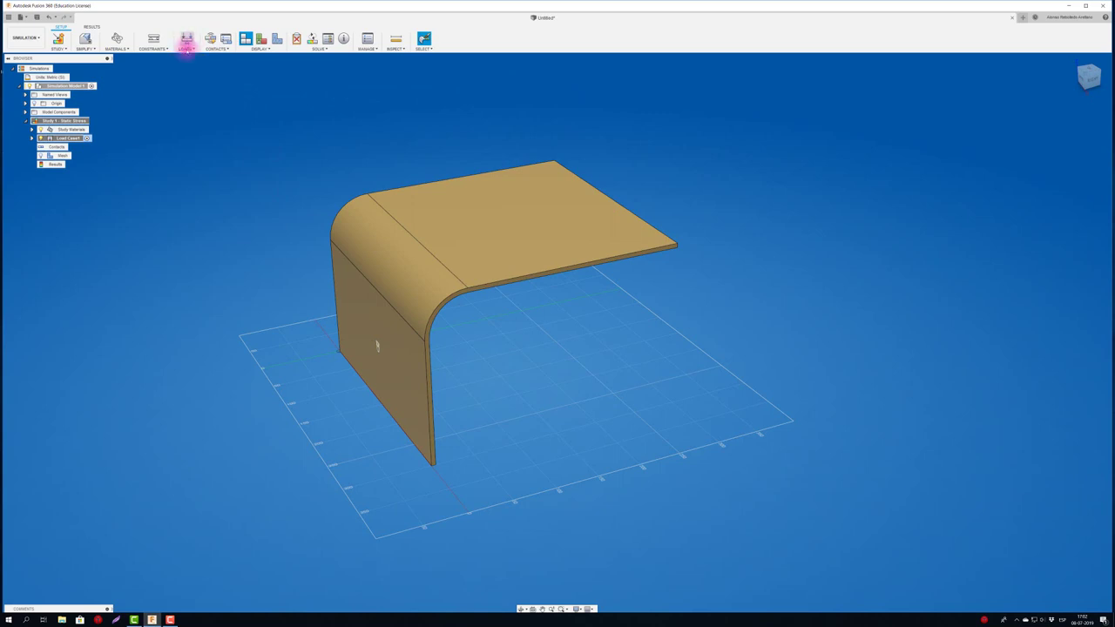
click(187, 39)
drag(1063, 101, 758, 70)
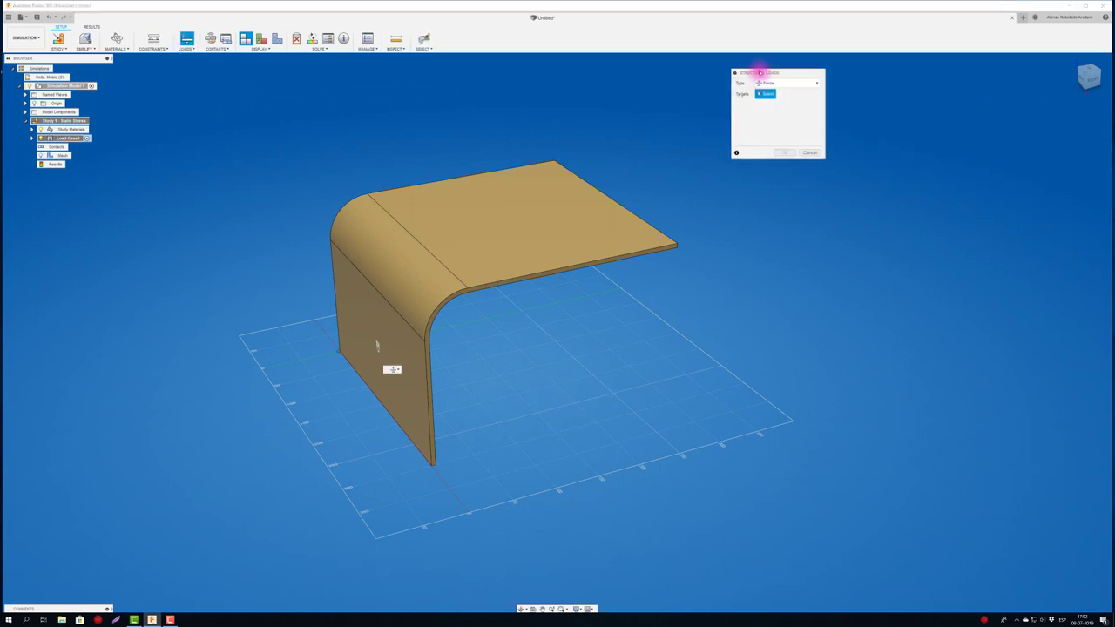
click(797, 80)
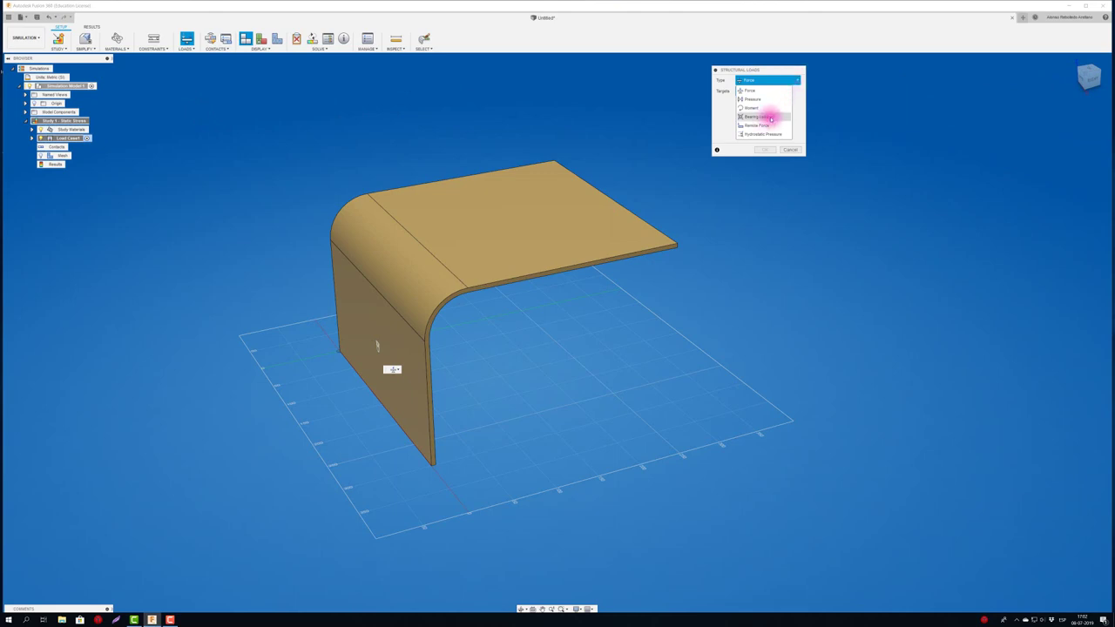
click(759, 81)
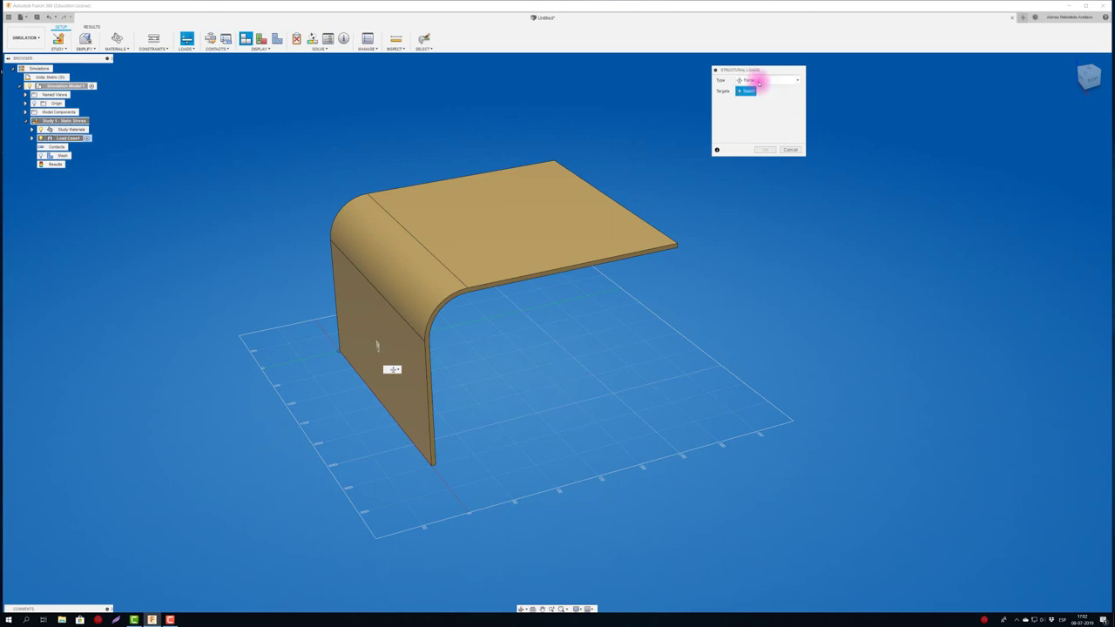
click(519, 202)
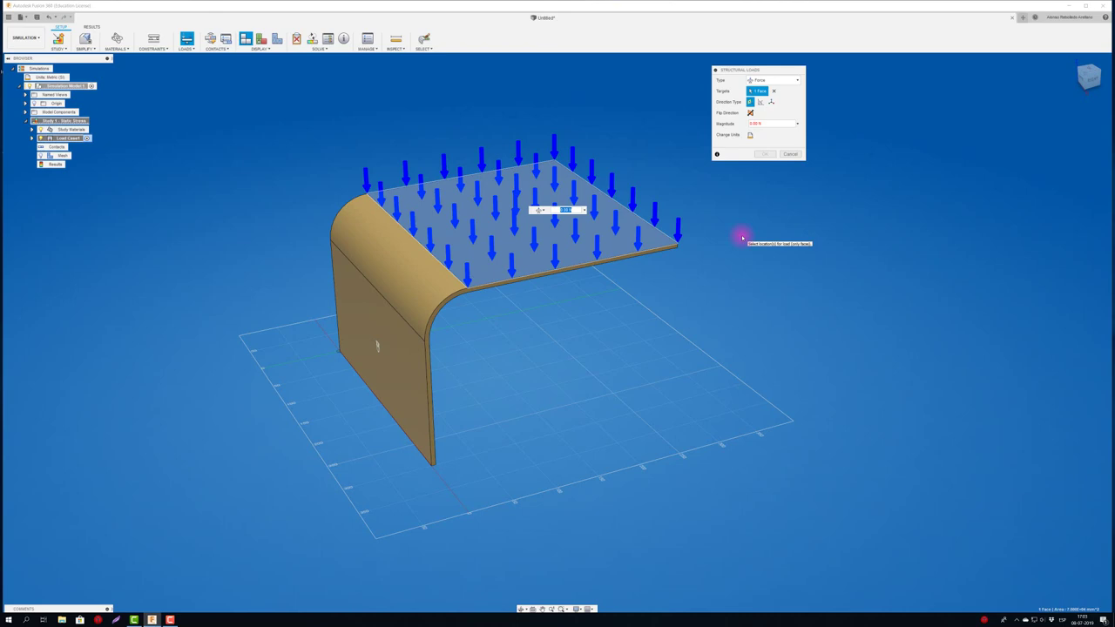
Replace the force magnitude value, confirm the load, and orbit to inspect it.
click(765, 124)
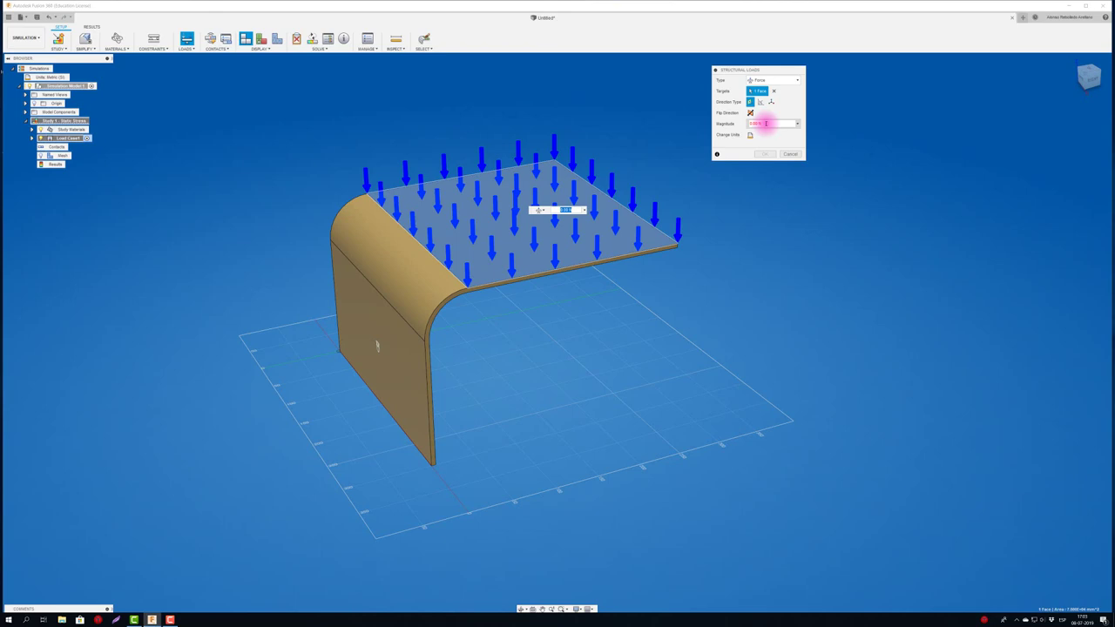
drag(765, 124, 723, 124)
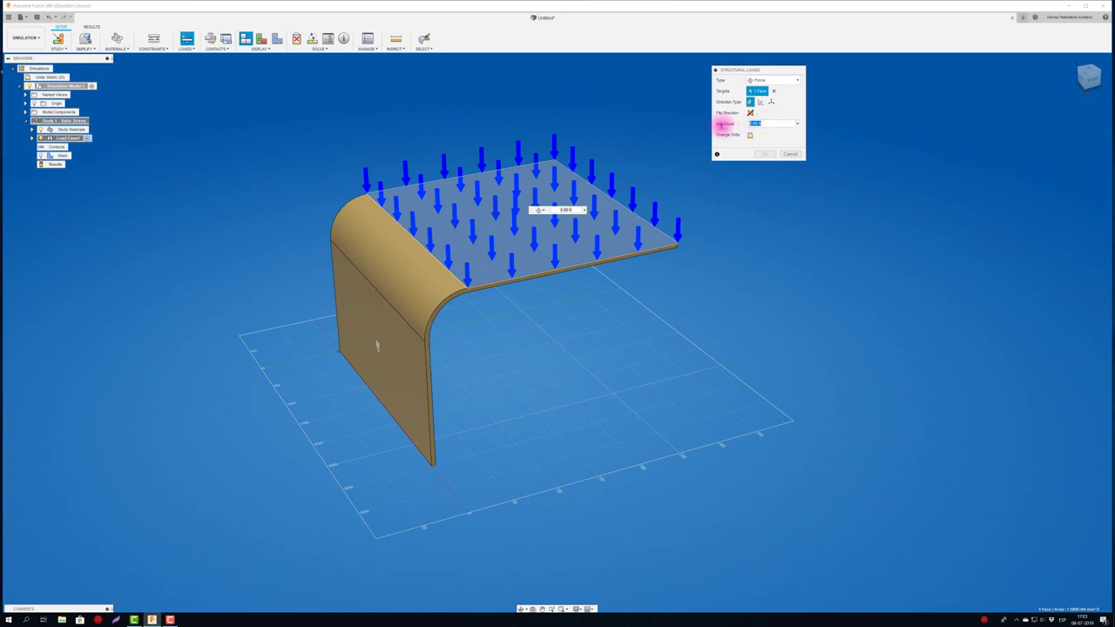
key(BackSpace)
click(765, 153)
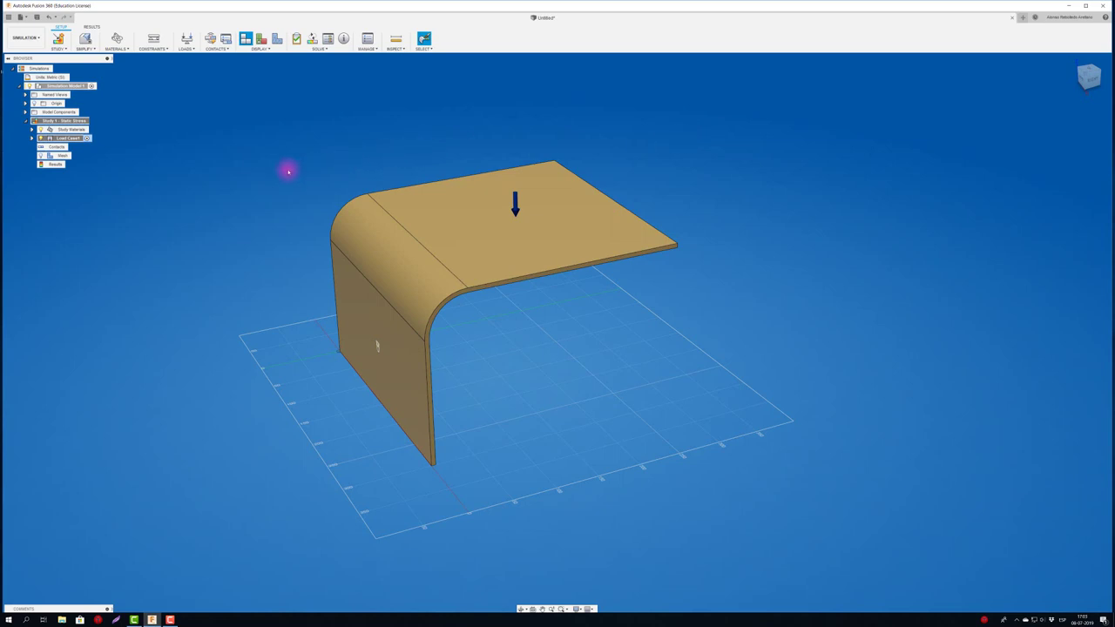
shift+middle_drag(341, 148, 433, 169)
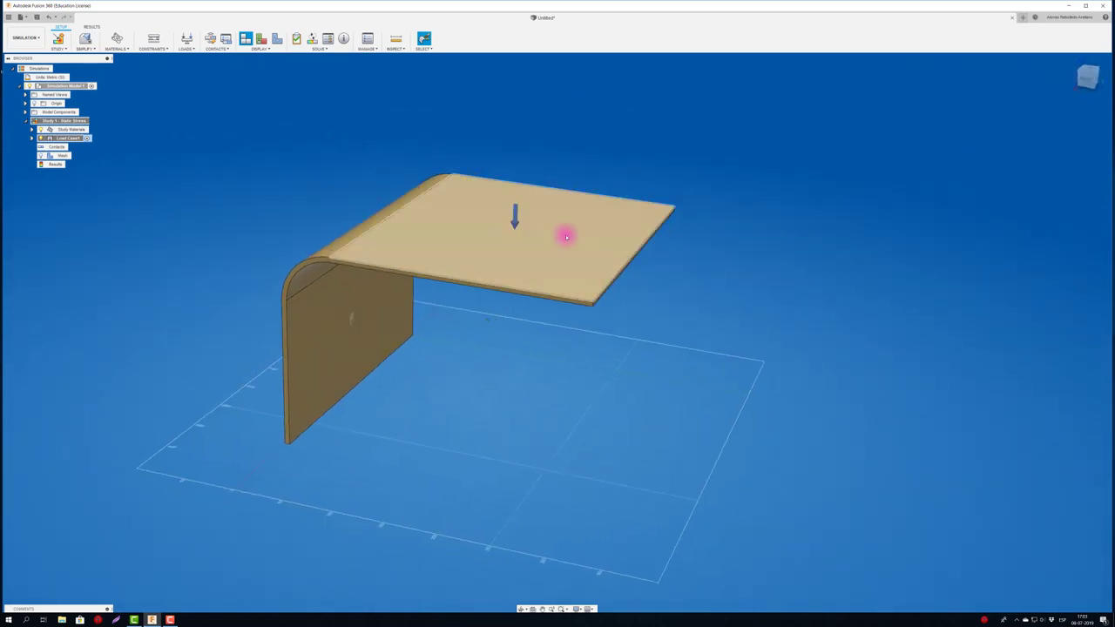
shift+middle_drag(566, 236, 565, 236)
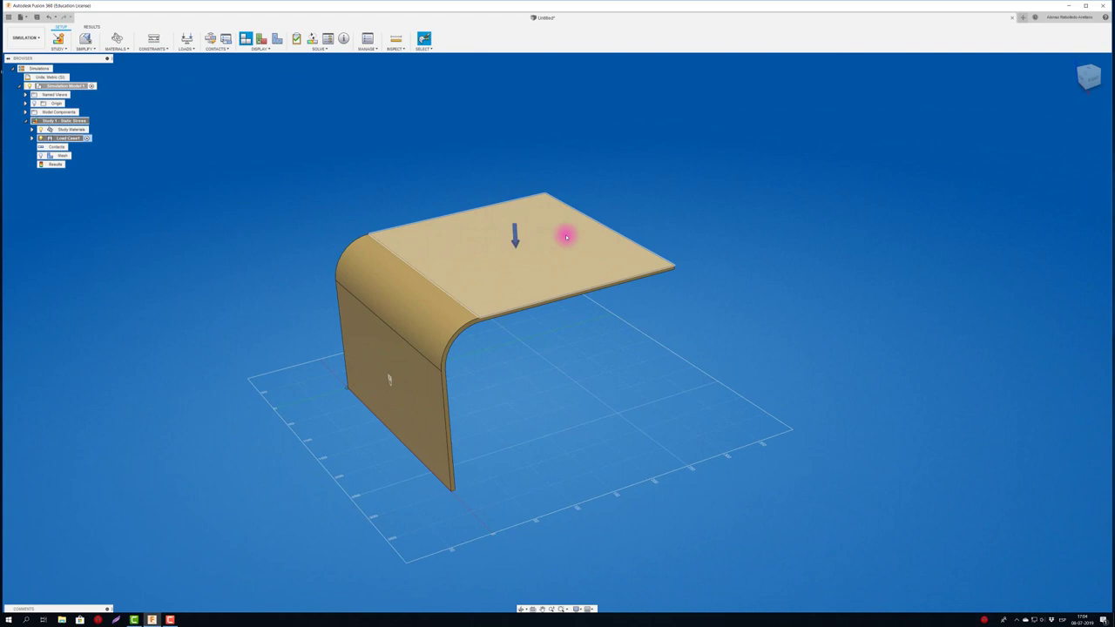
shift+middle_drag(566, 236, 565, 237)
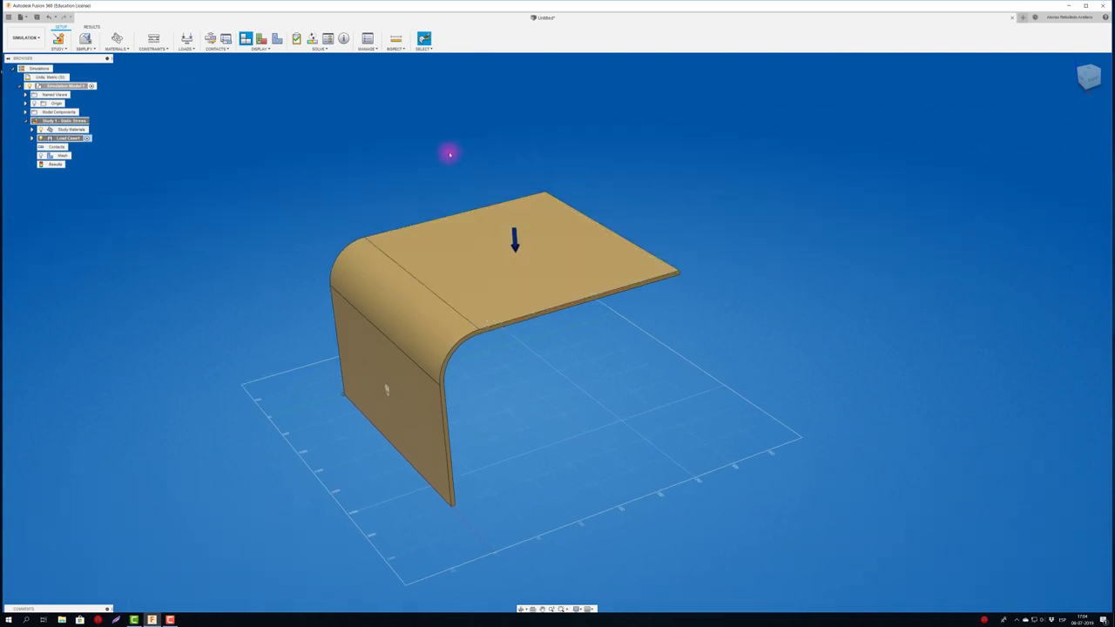
shift+middle_drag(449, 154, 426, 140)
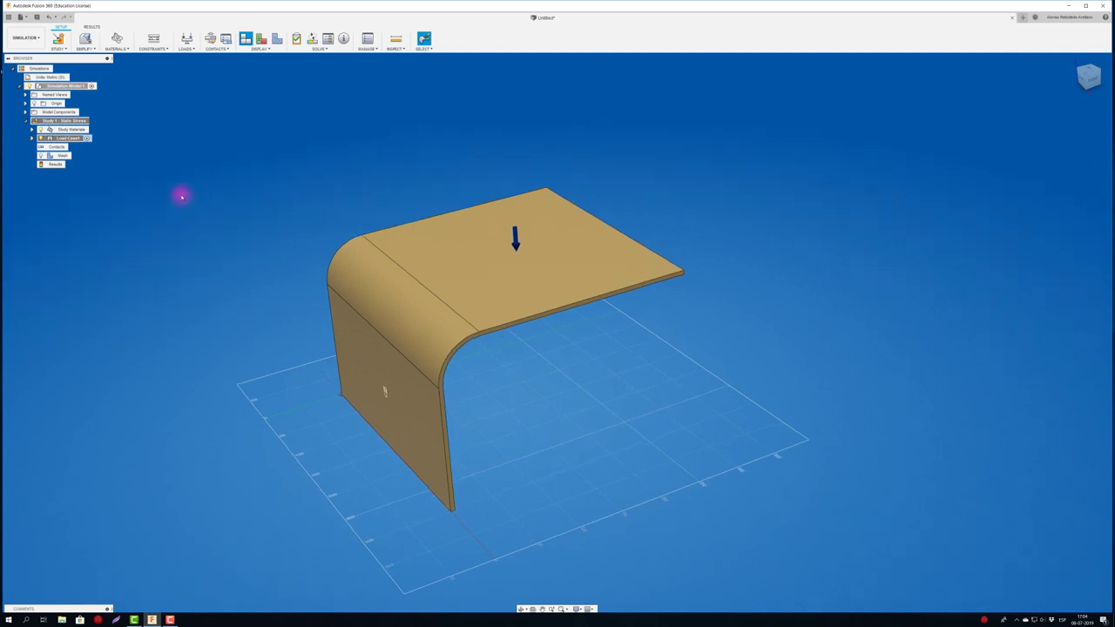
Compute the mesh, reduce the model-based element size, and regenerate the mesh.
click(277, 40)
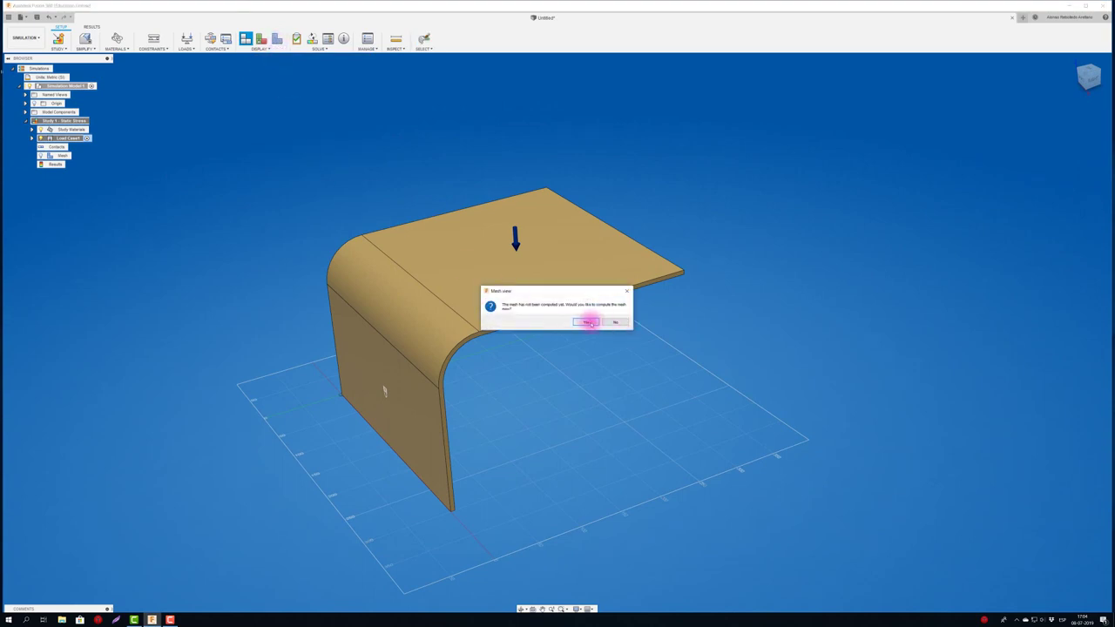
click(596, 323)
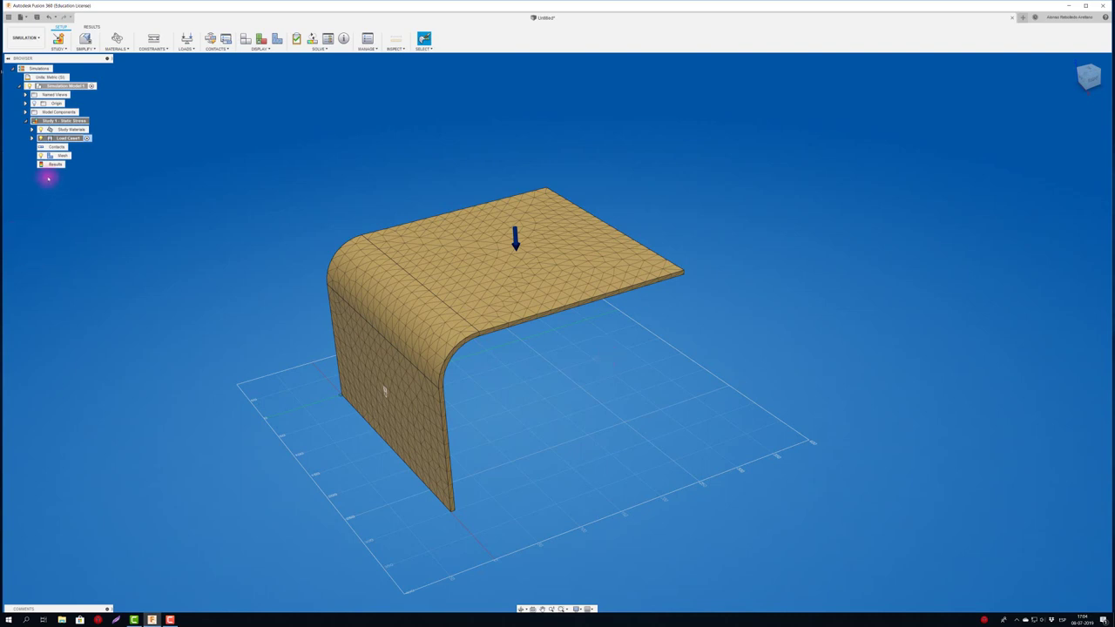
double_click(75, 157)
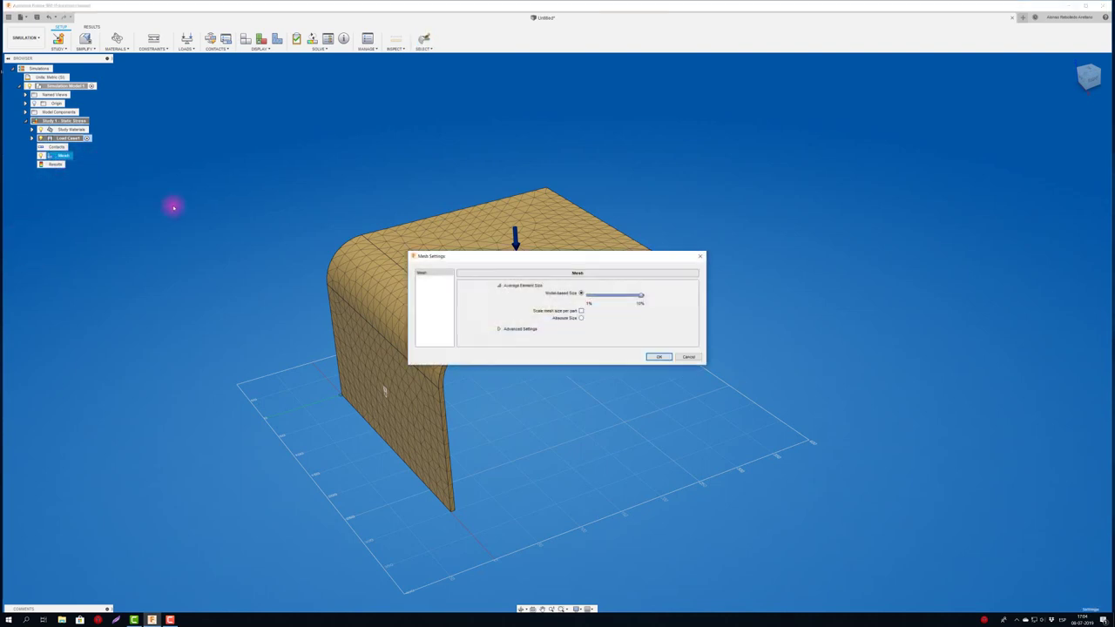
drag(548, 253, 337, 94)
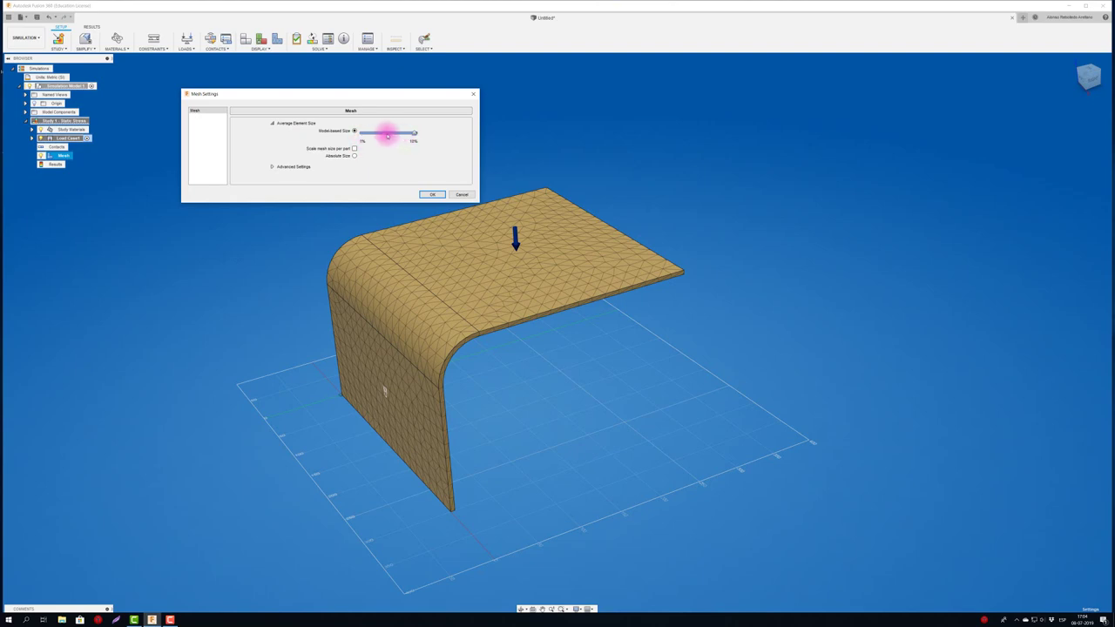
mouse_move(388, 136)
mouse_move(388, 135)
mouse_down()
mouse_move(399, 136)
mouse_move(386, 137)
mouse_up()
click(429, 193)
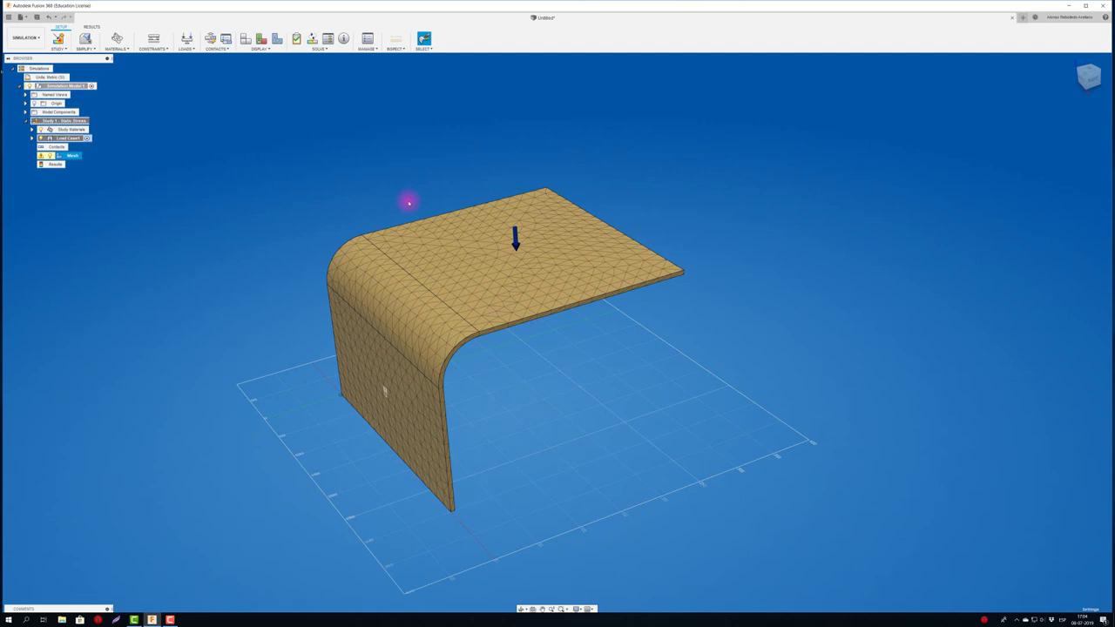
mouse_move(86, 156)
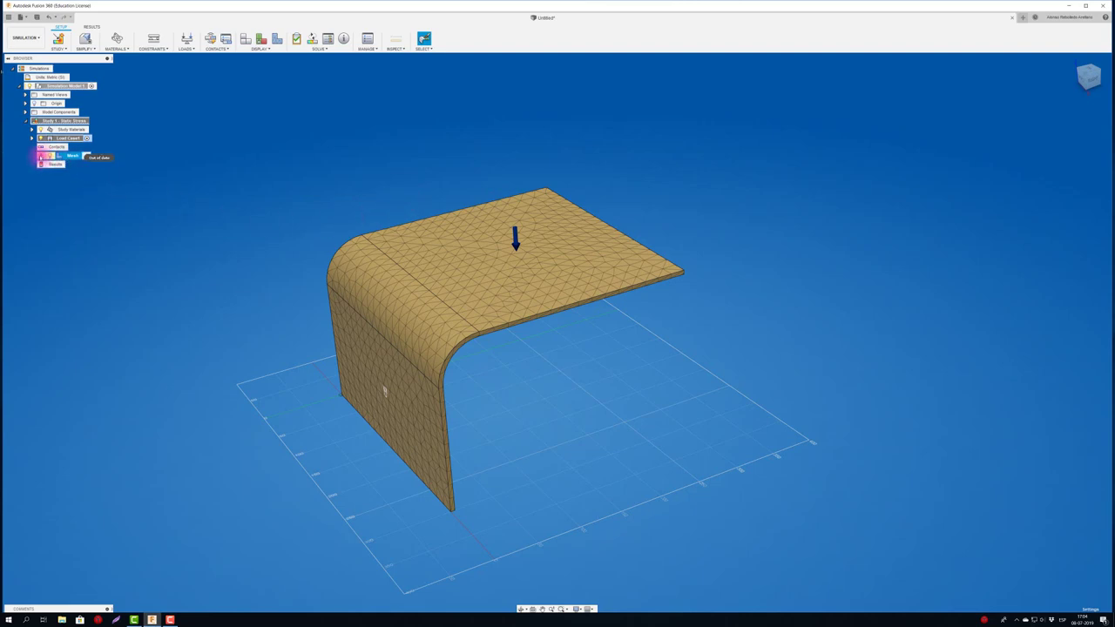
right_click(74, 155)
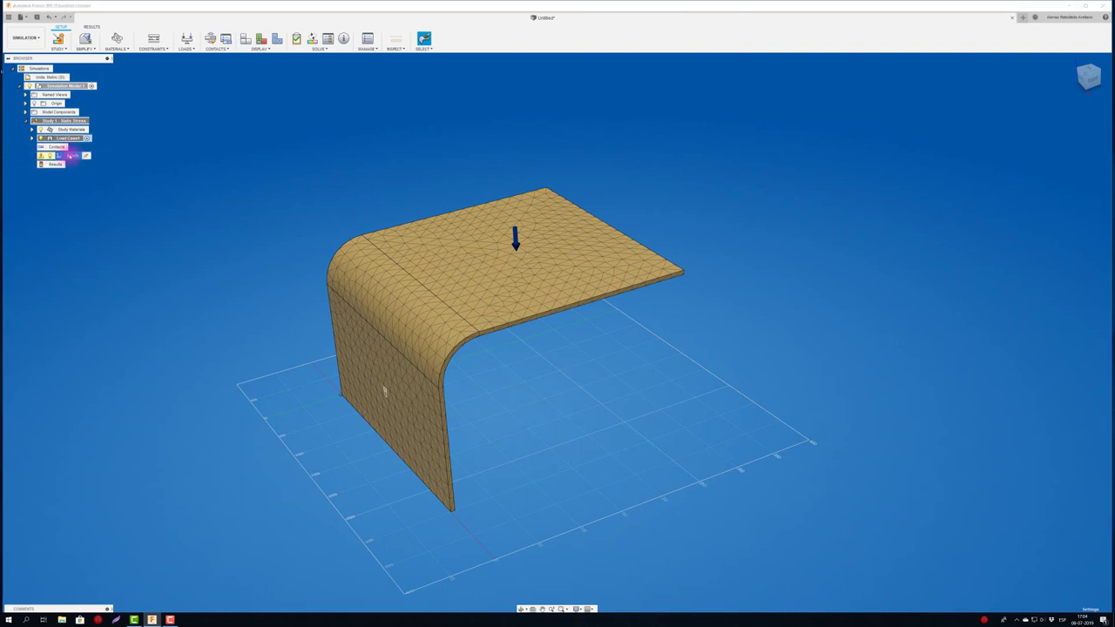
click(109, 170)
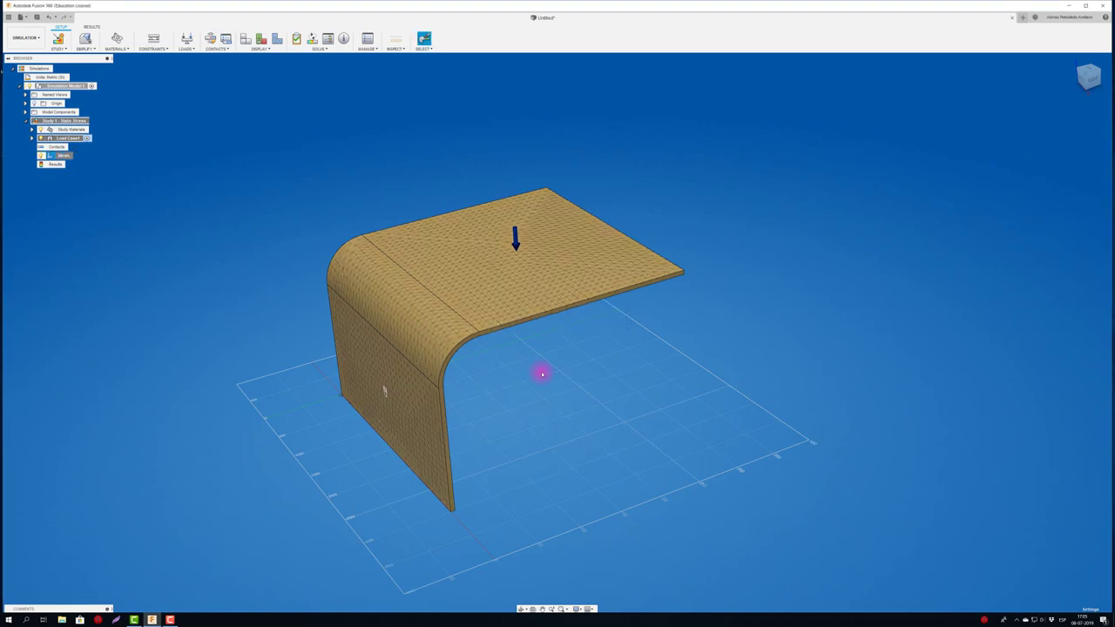
scroll(542, 375, up, 2)
scroll(542, 374, up, 2)
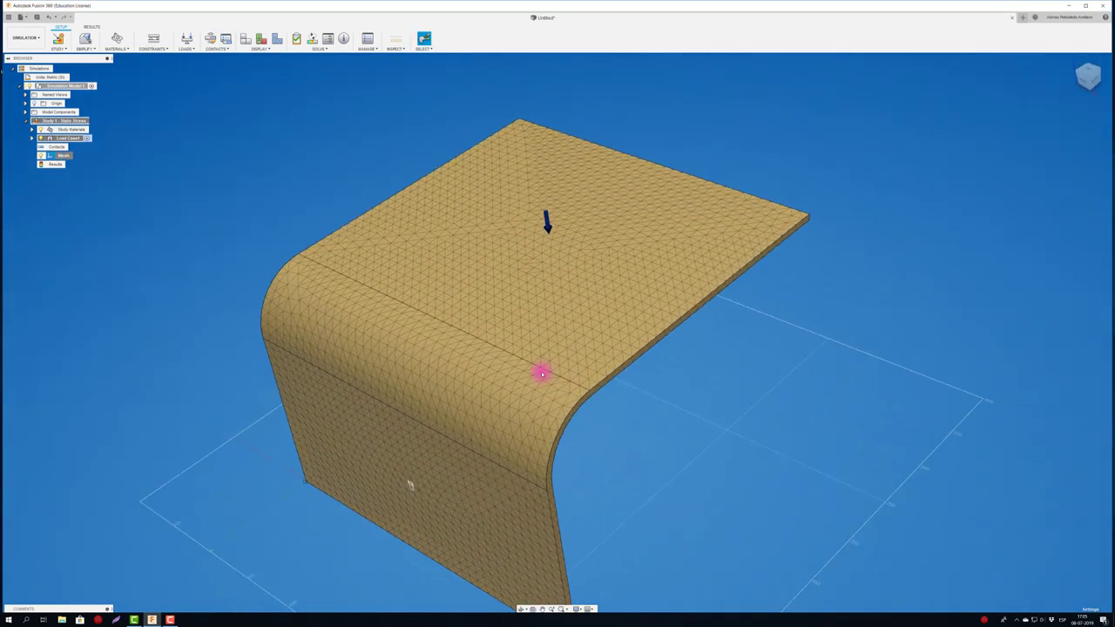
scroll(542, 374, up, 1)
shift+middle_drag(542, 375, 678, 253)
shift+middle_drag(590, 436, 502, 427)
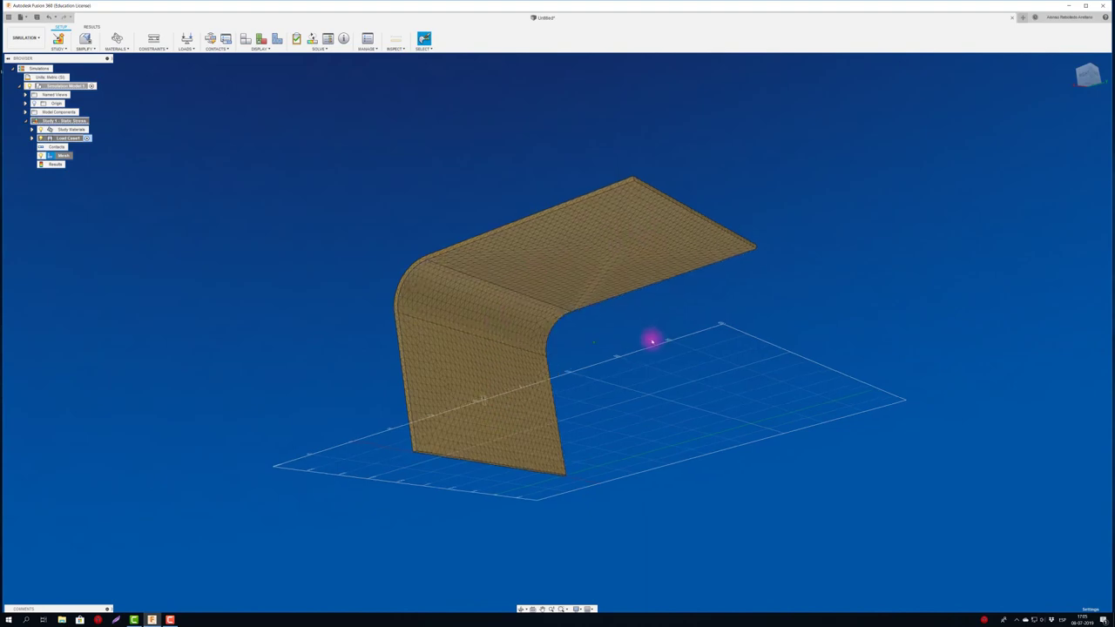
mouse_move(653, 339)
shift+middle_down()
mouse_move(579, 318)
mouse_move(557, 279)
mouse_move(607, 315)
mouse_move(598, 393)
mouse_move(602, 383)
mouse_move(430, 286)
mouse_move(390, 200)
mouse_move(366, 182)
shift+middle_up()
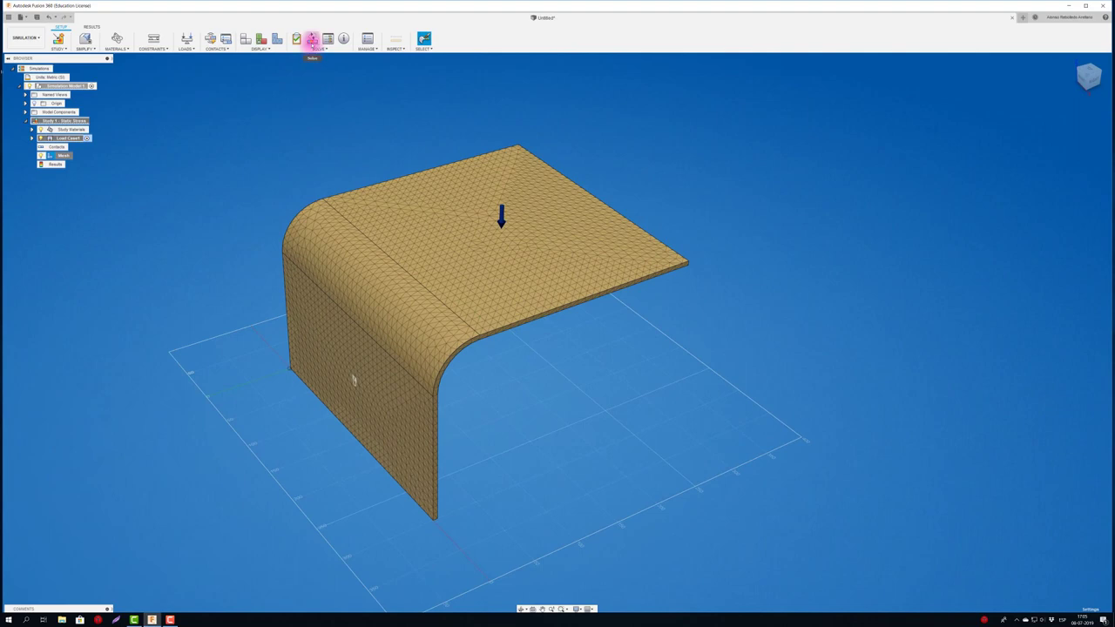
Solve the static stress study locally instead of on cloud, letting the solver install.
click(312, 41)
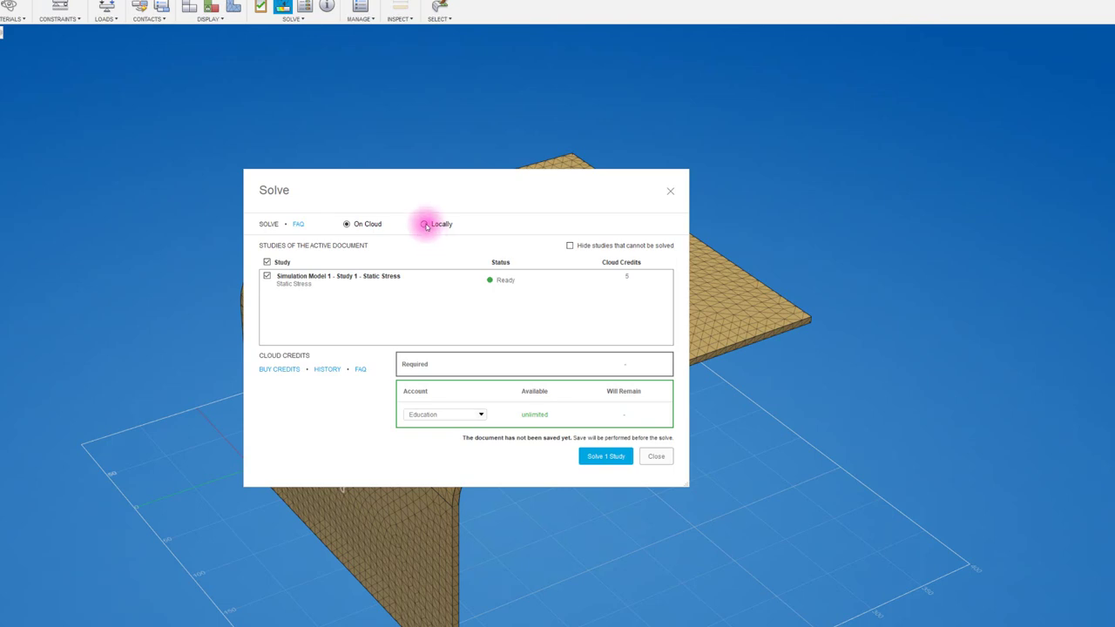
click(424, 225)
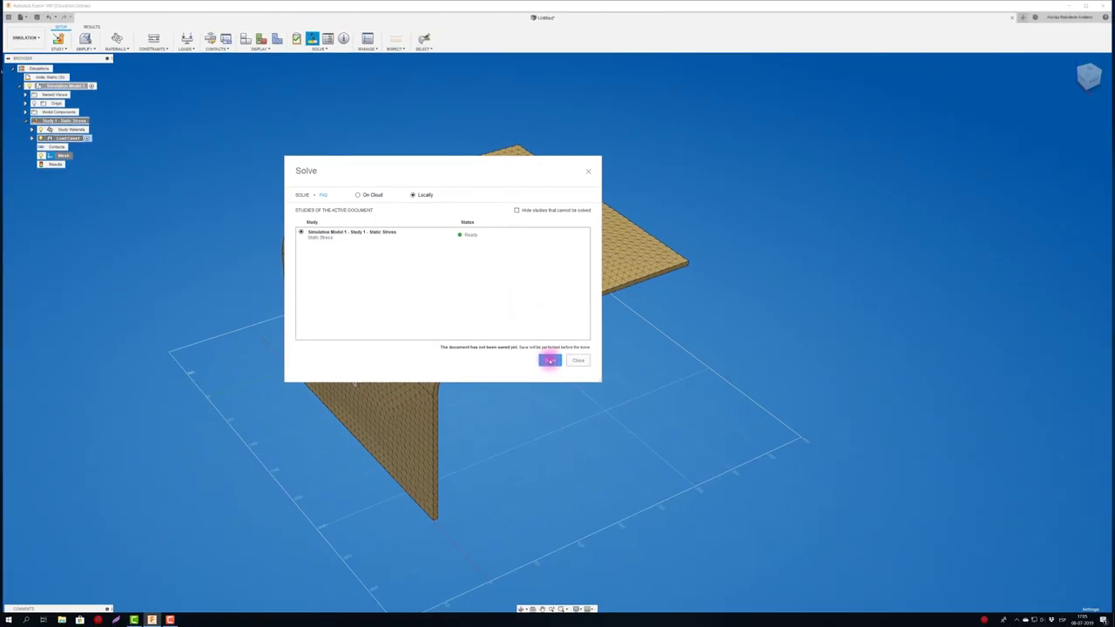
click(550, 360)
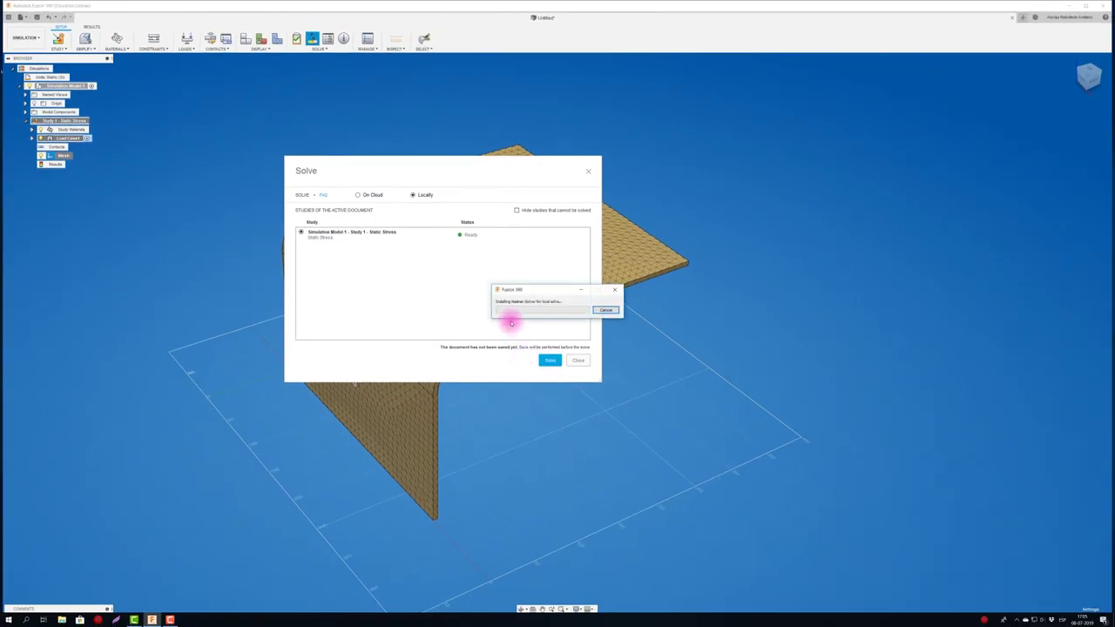
drag(564, 290, 487, 285)
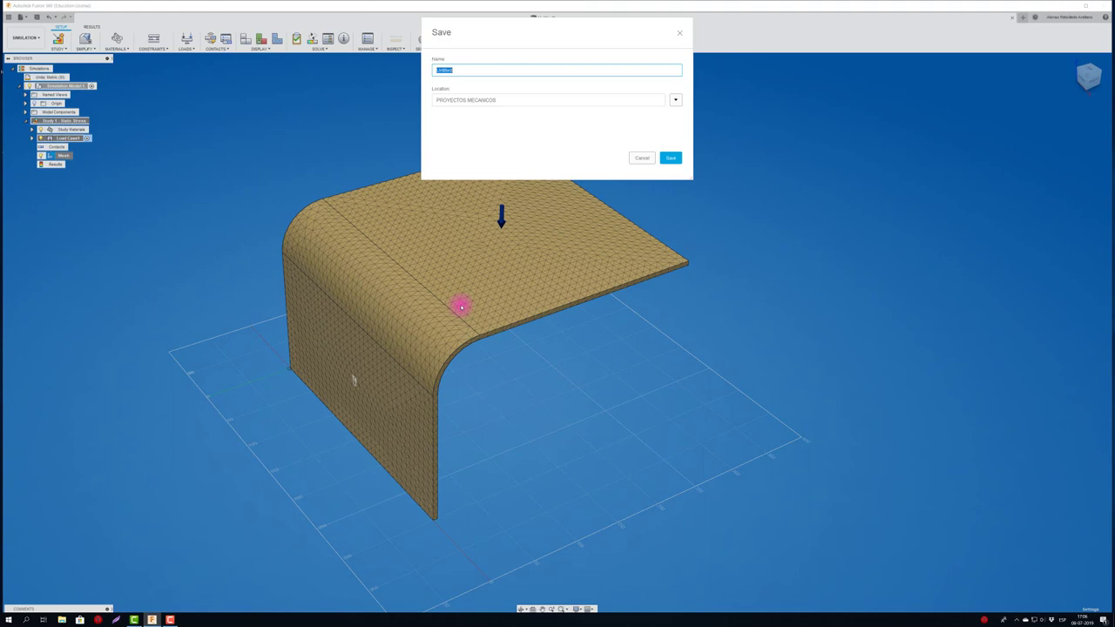
Save the design as escuadra and solve the study locally until the safety factor results appear.
text(les)
click(671, 158)
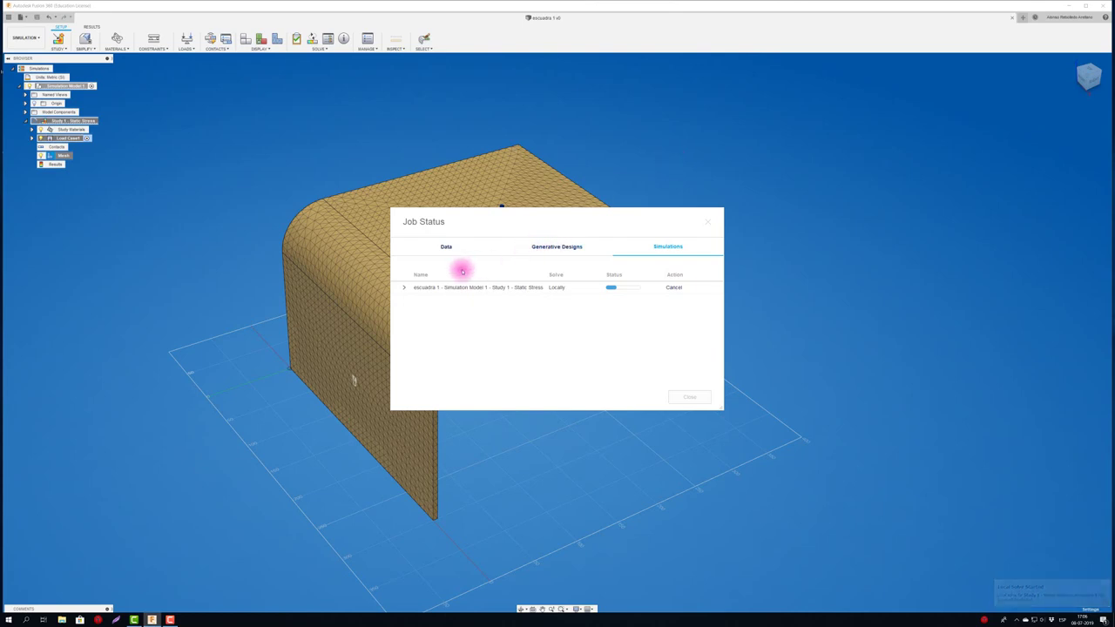
click(404, 288)
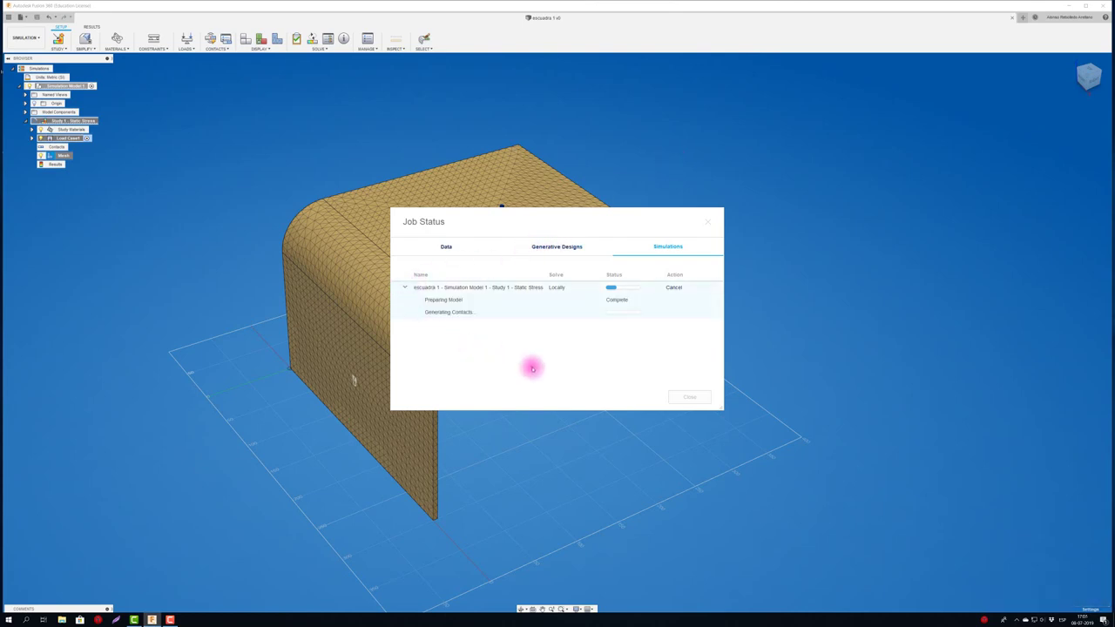
click(406, 288)
click(407, 287)
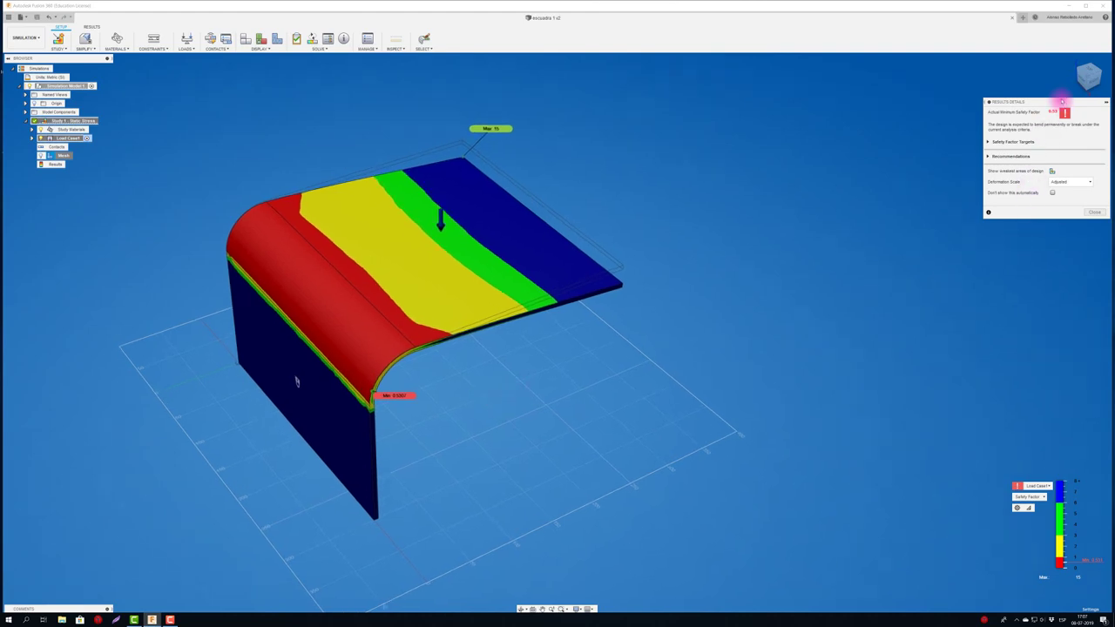
Move the results summary aside and set the legend to Smooth colour transition and Large size.
drag(1063, 102, 805, 91)
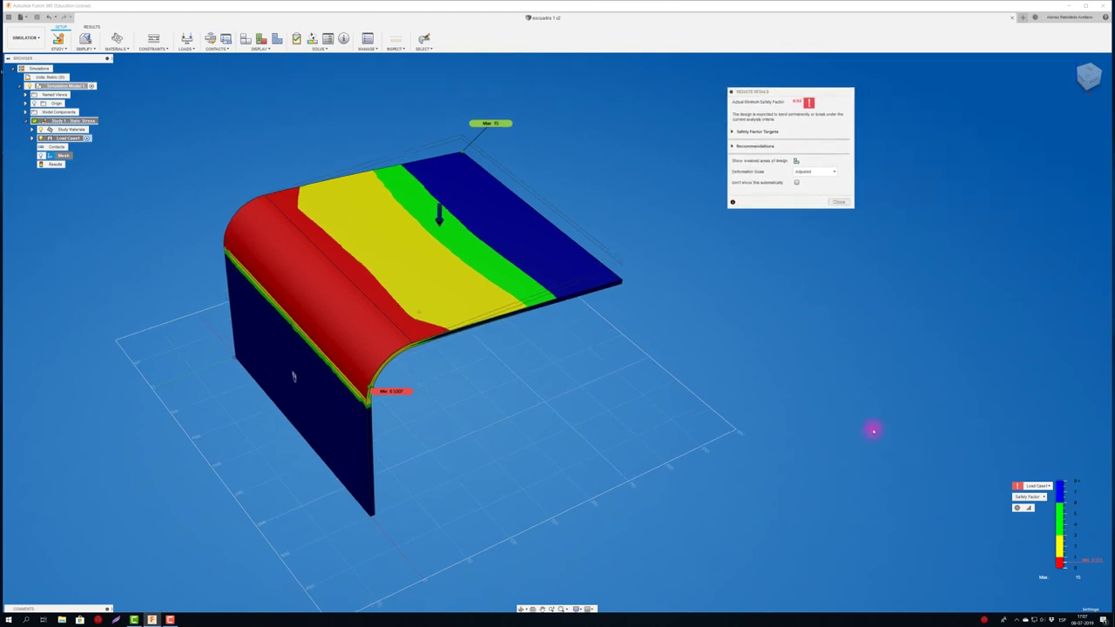
click(1023, 508)
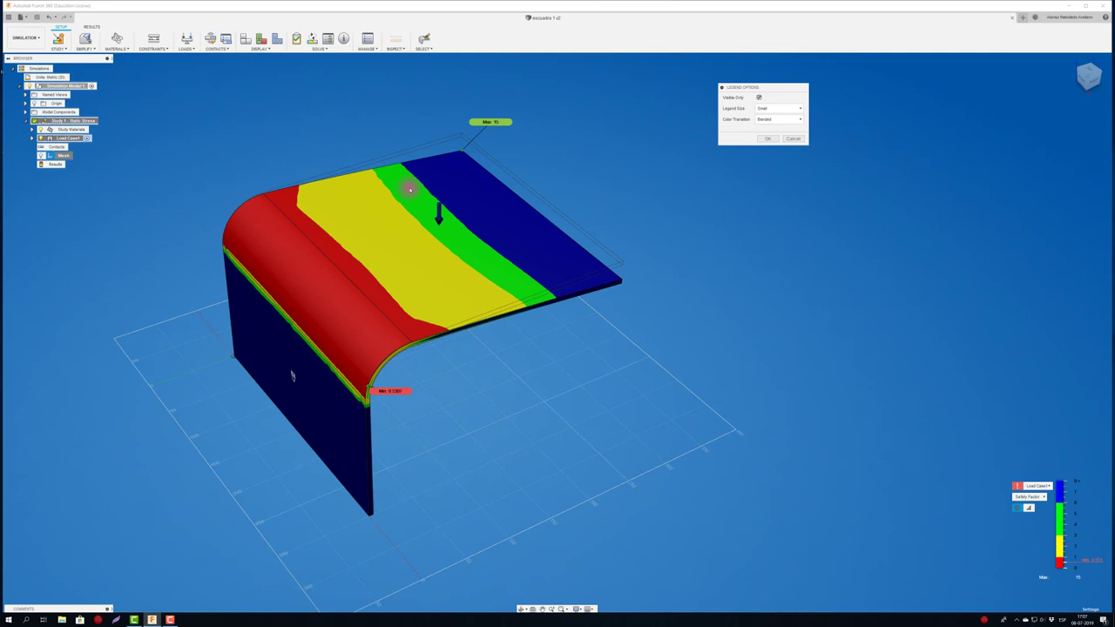
click(784, 119)
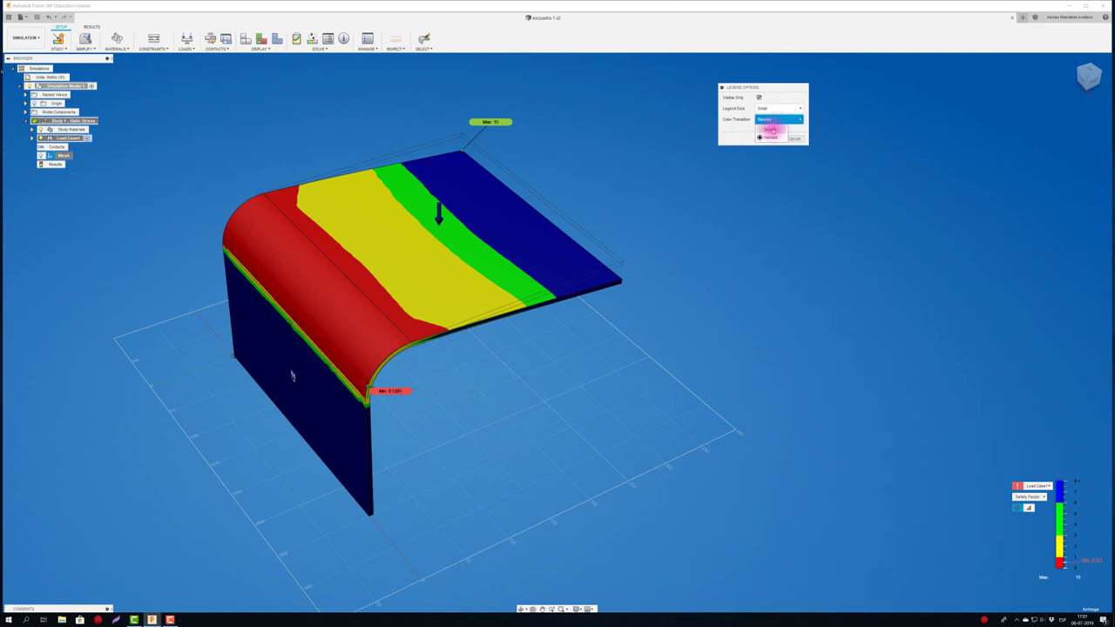
click(771, 129)
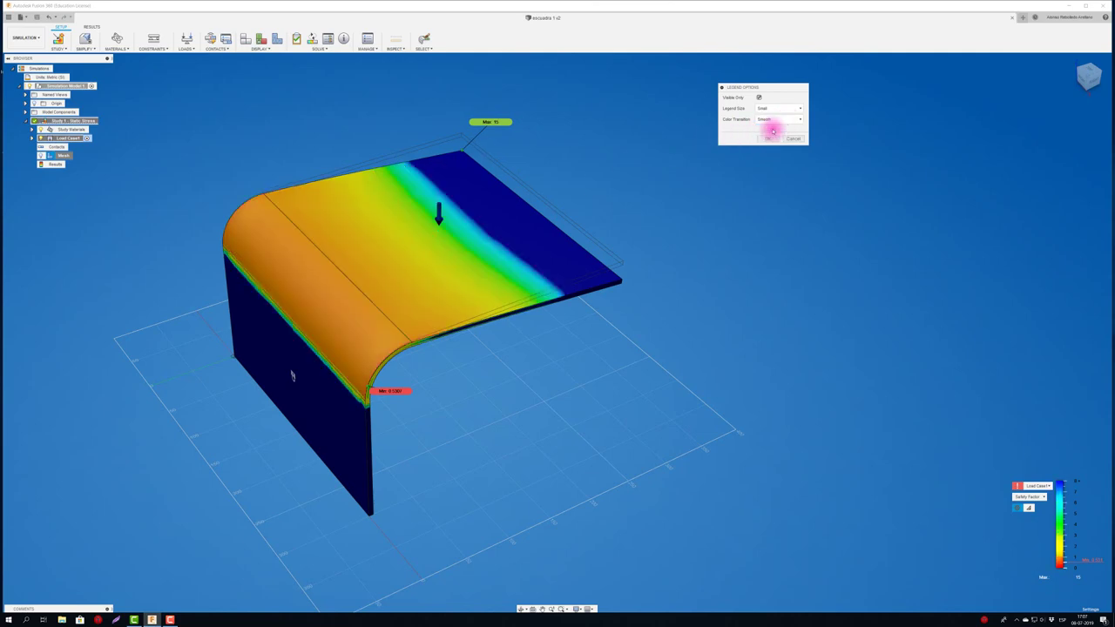
click(772, 108)
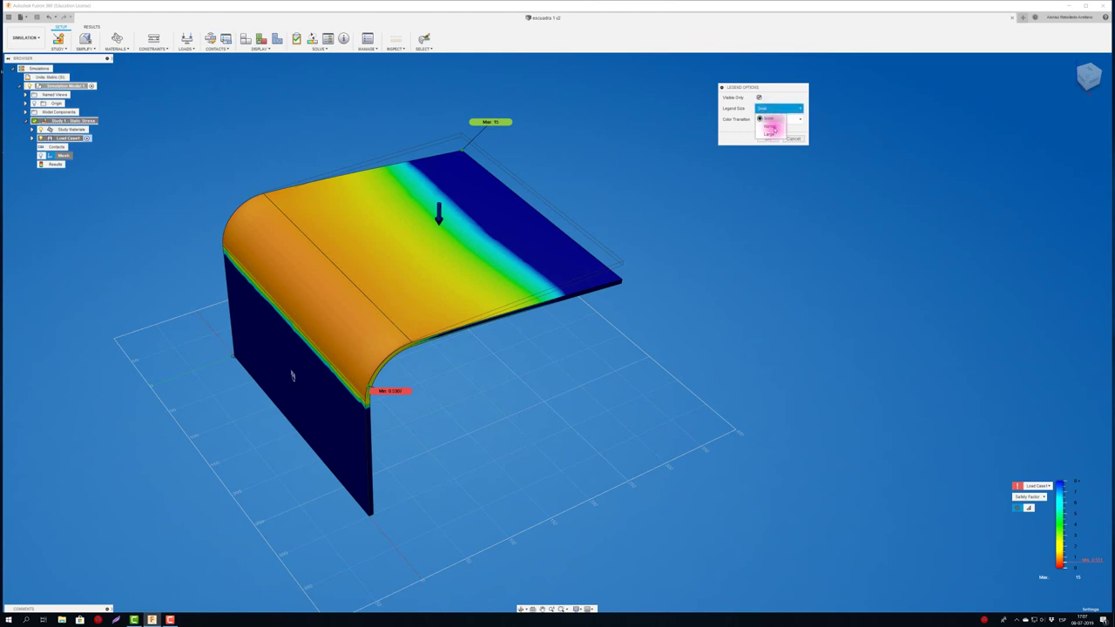
click(770, 134)
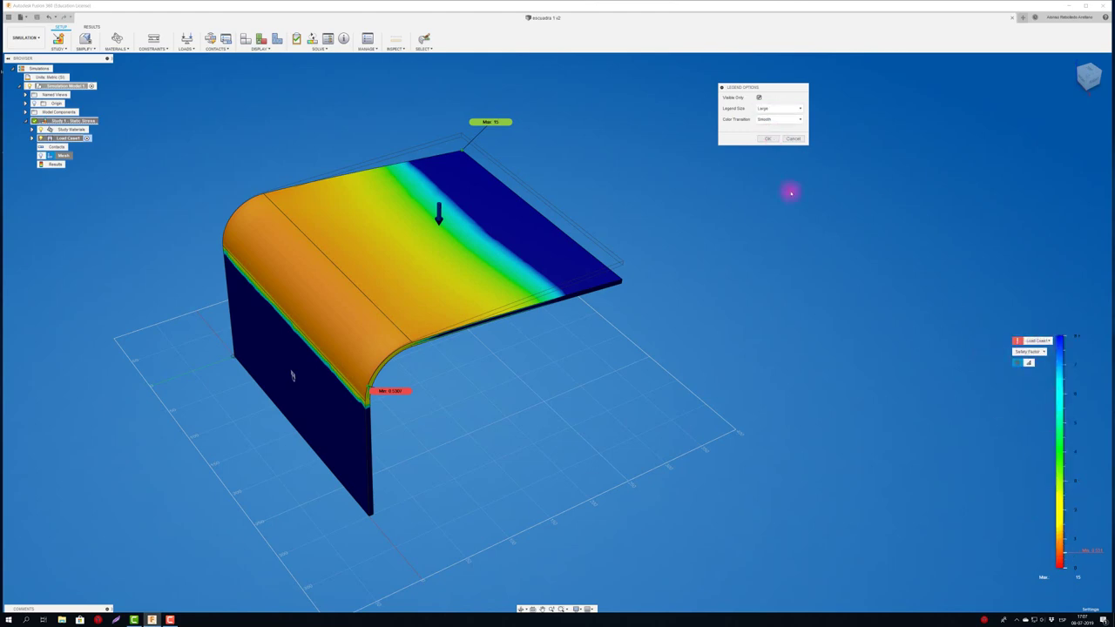
click(772, 140)
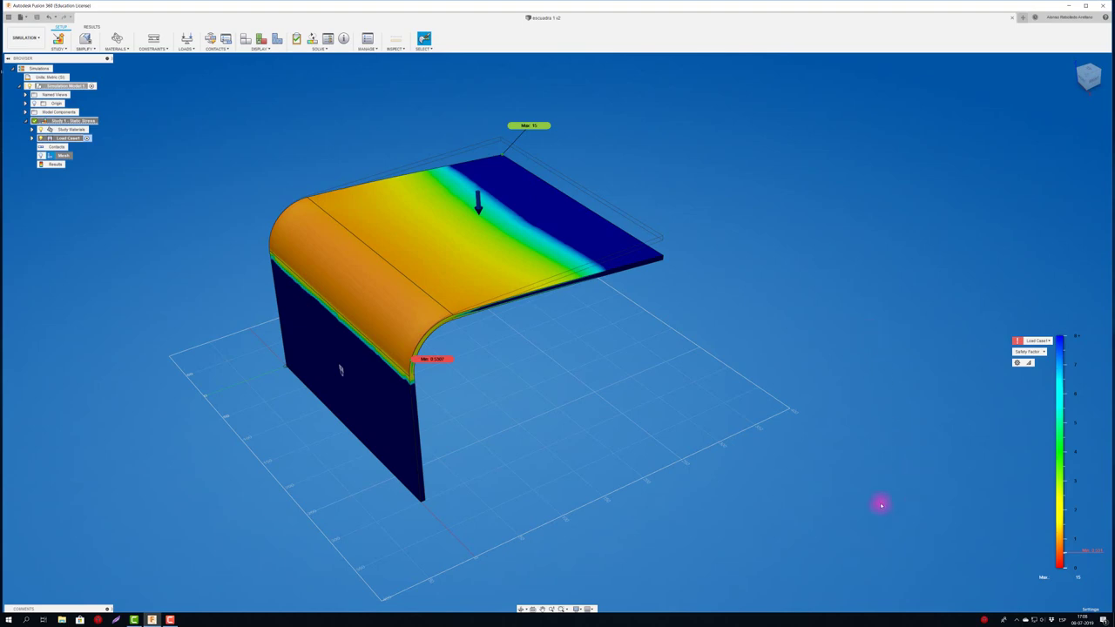
Drag the Max (15) and Min (0.5207) safety factor labels clear of the plate, orbiting to inspect.
mouse_move(880, 503)
shift+middle_down()
mouse_move(810, 503)
mouse_move(610, 358)
mouse_move(525, 101)
shift+middle_up()
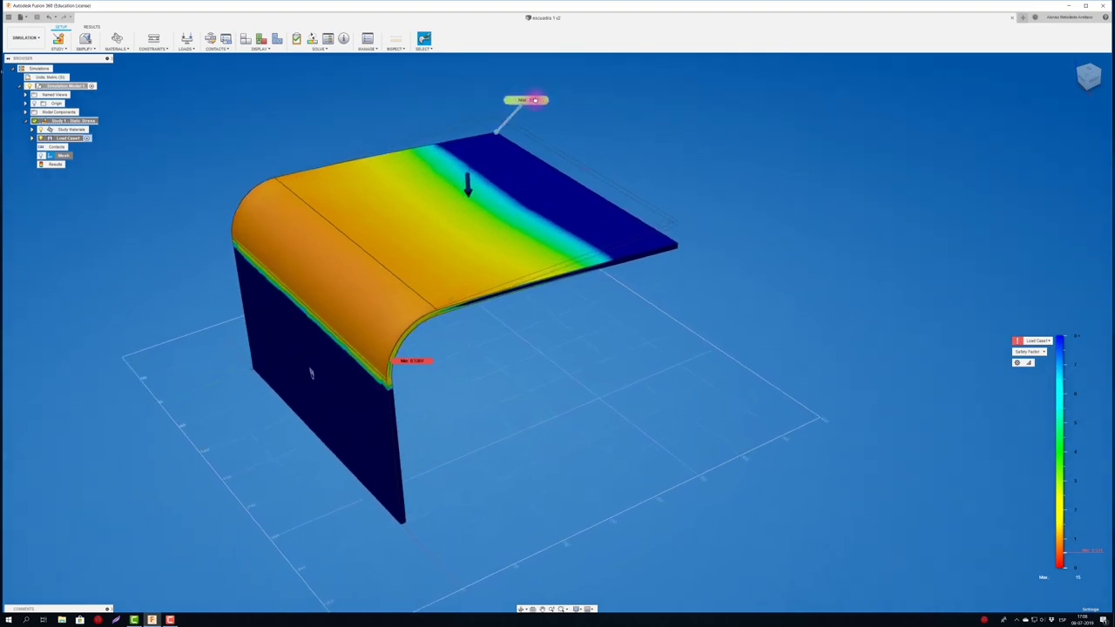
drag(525, 102, 645, 93)
drag(416, 360, 583, 452)
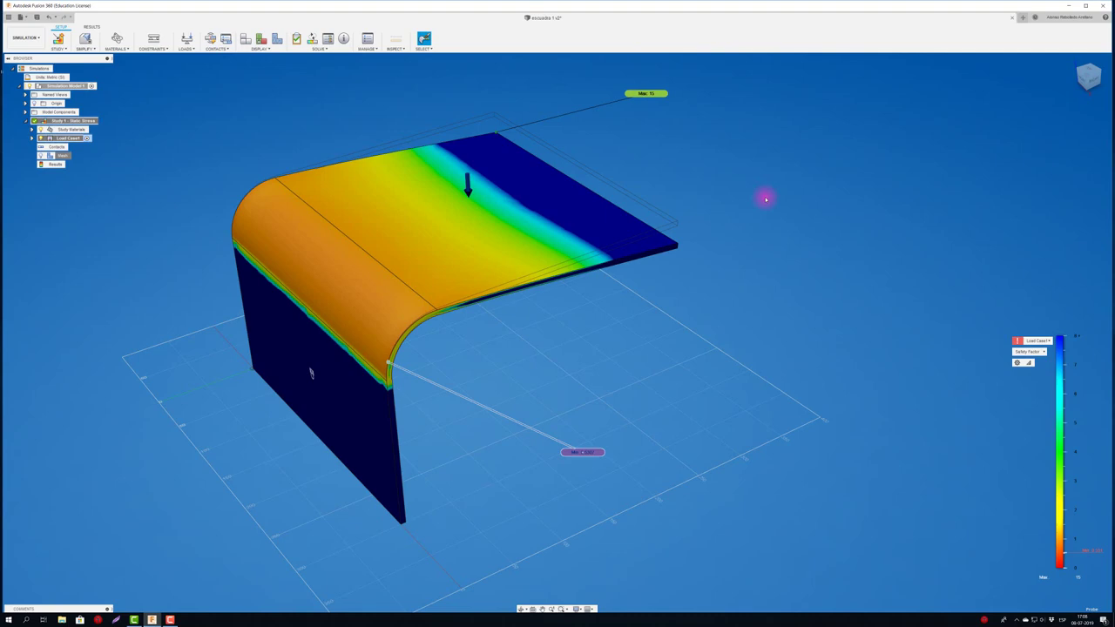
click(568, 489)
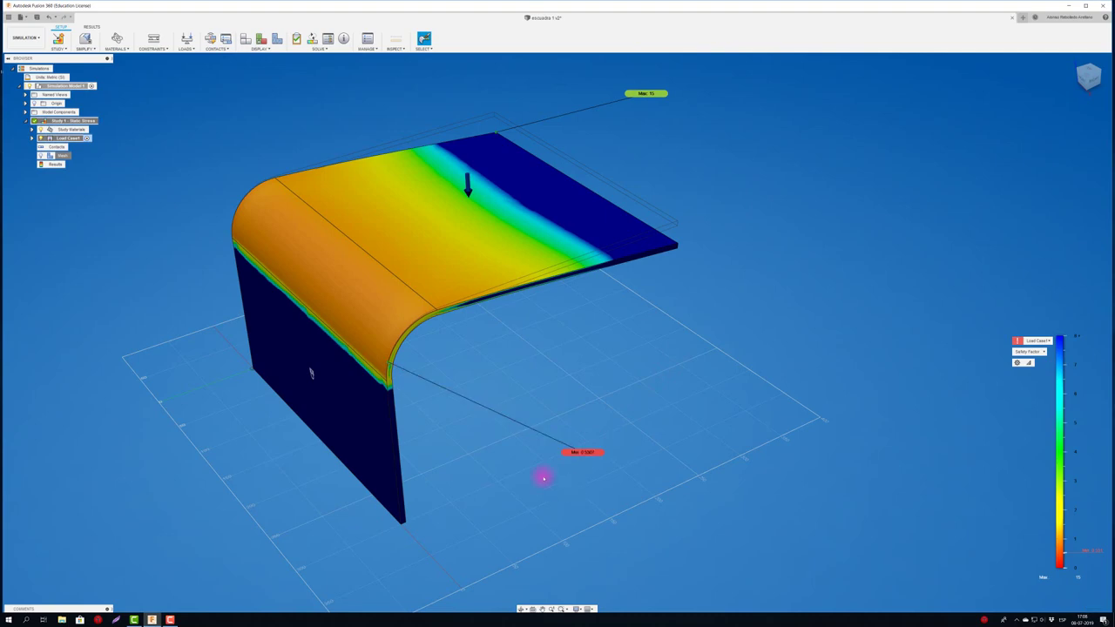
shift+middle_drag(501, 459, 490, 410)
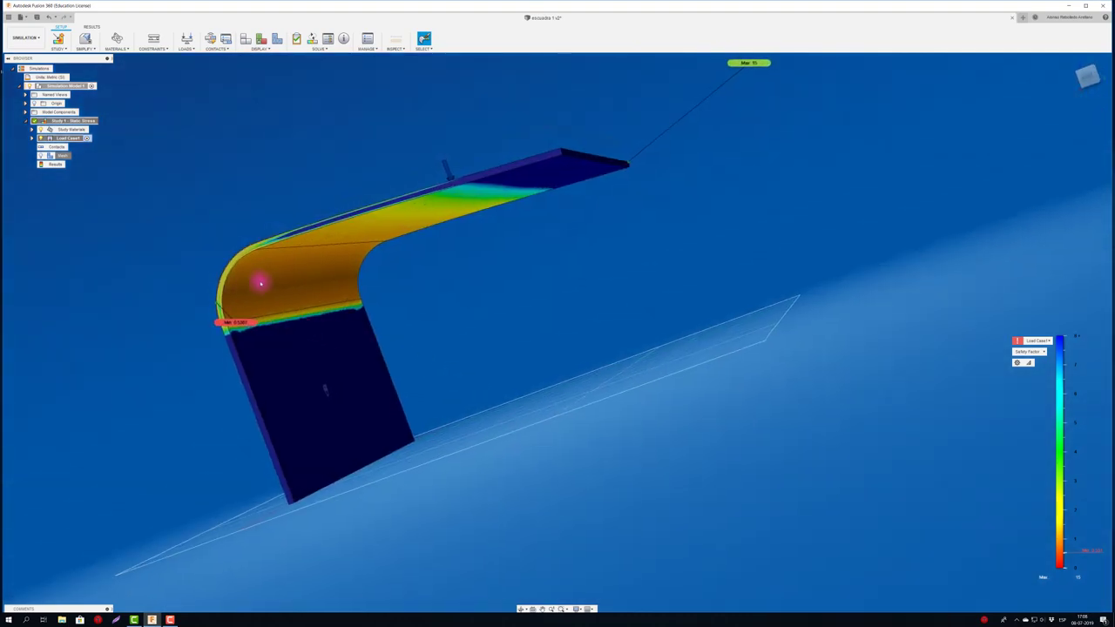
shift+middle_drag(264, 284, 779, 459)
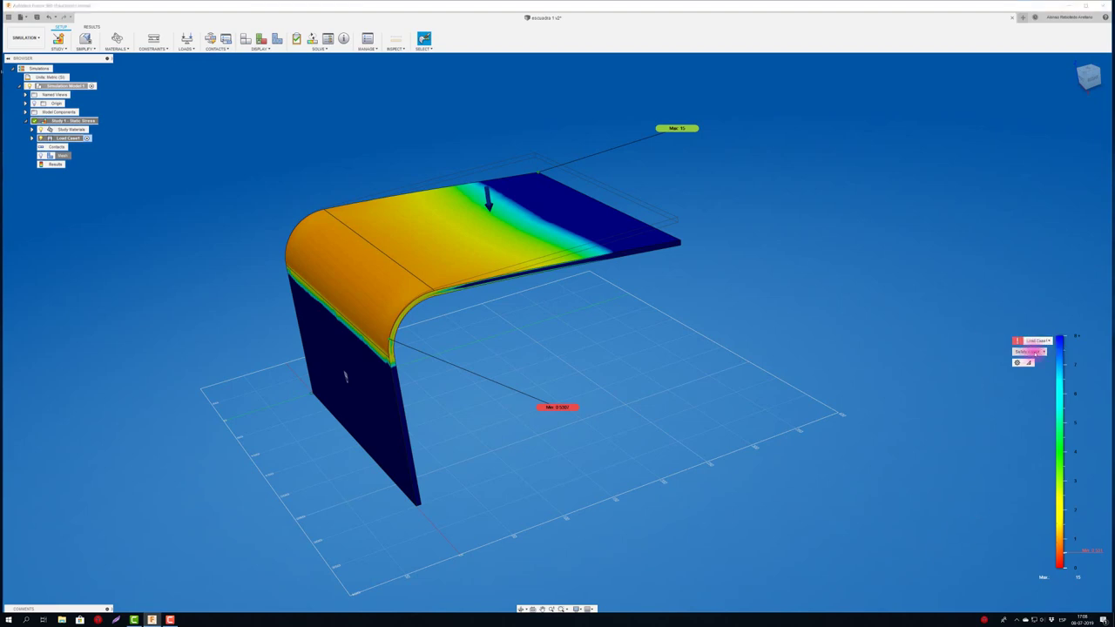
Switch the plot to von Mises stress and move its Max and Min labels away from the plate.
click(1037, 351)
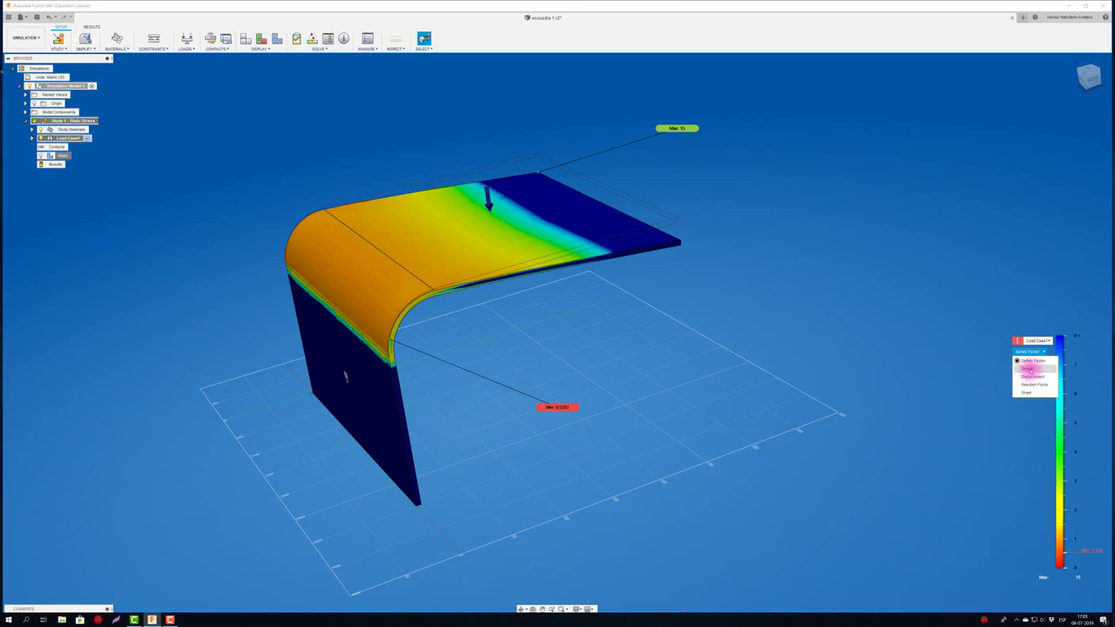
click(1028, 372)
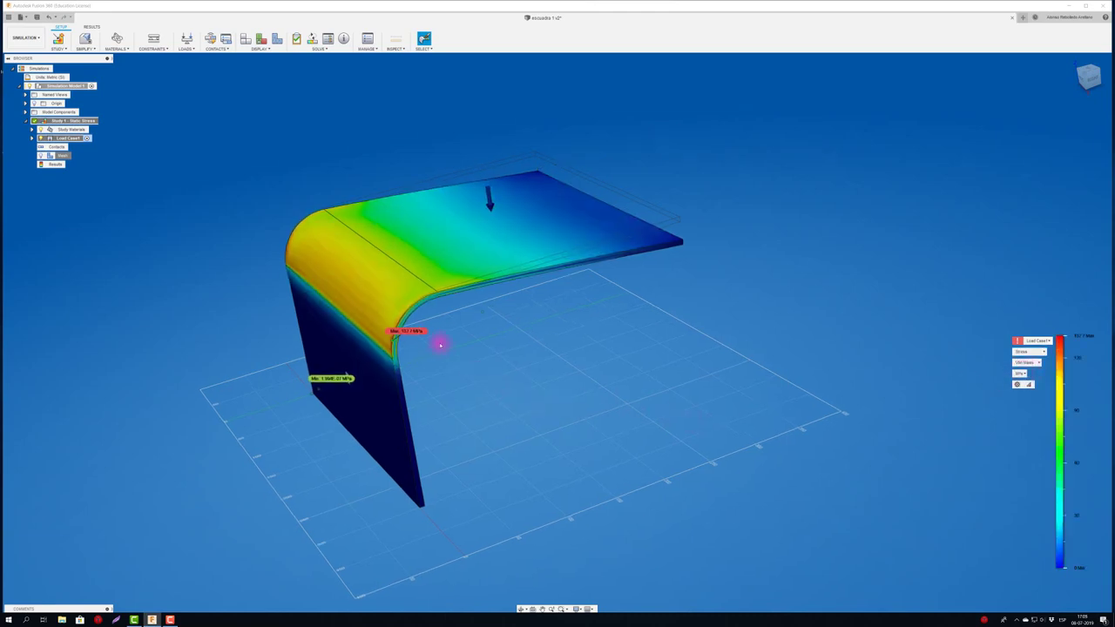
drag(406, 329, 596, 343)
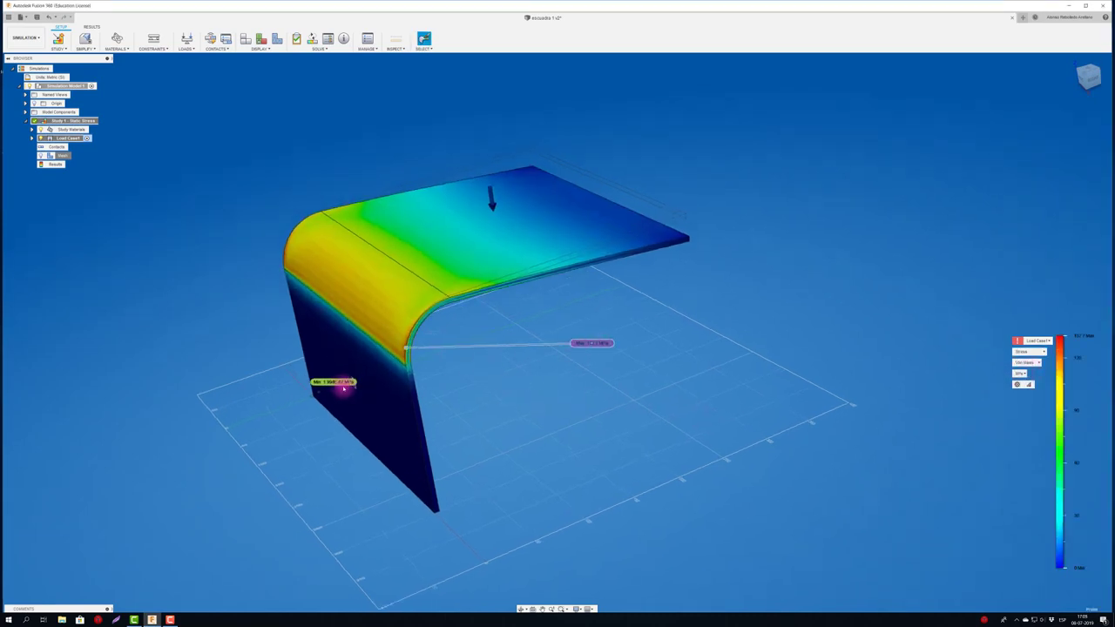
mouse_move(343, 383)
mouse_down()
mouse_move(225, 329)
mouse_move(224, 305)
mouse_move(218, 427)
mouse_up()
mouse_move(610, 422)
shift+middle_down()
mouse_move(677, 423)
mouse_move(655, 374)
shift+middle_up()
scroll(399, 349, up, 2)
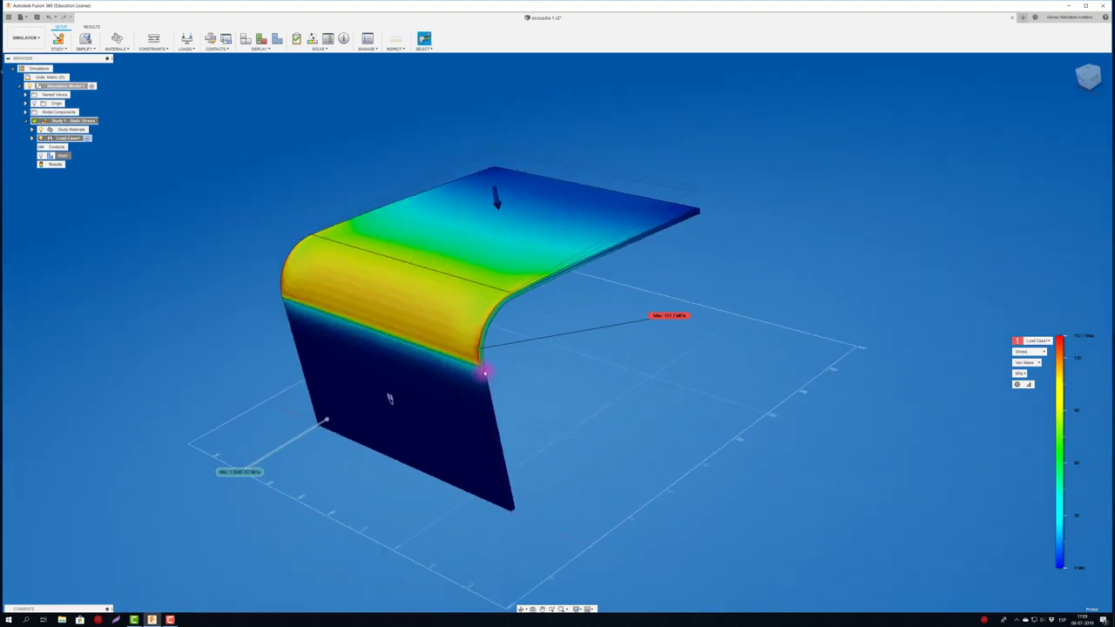
scroll(483, 374, up, 3)
scroll(883, 434, down, 2)
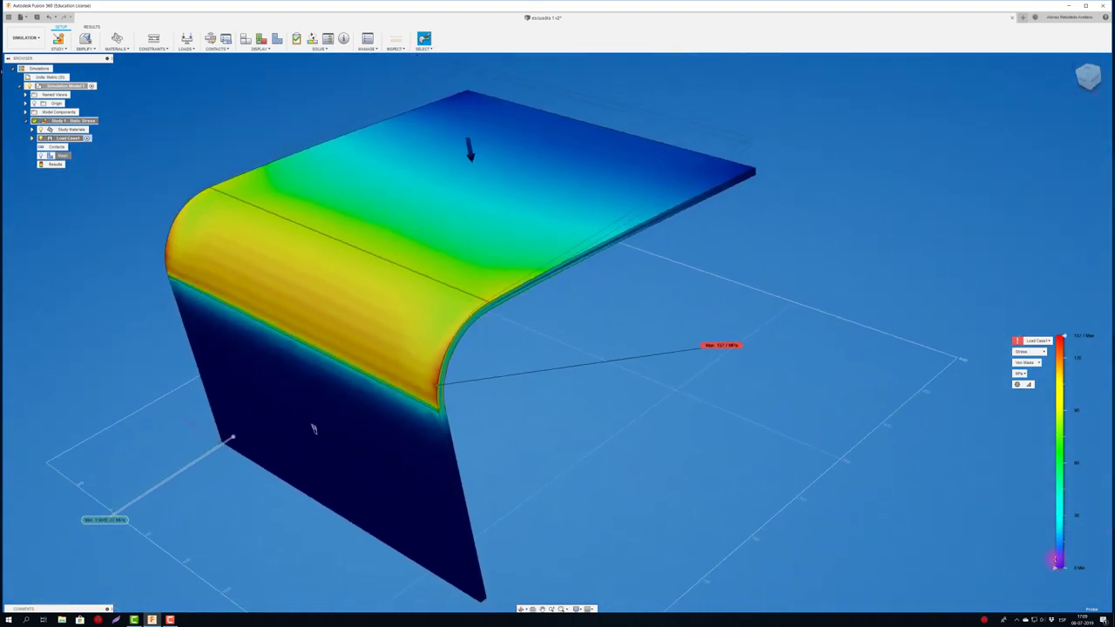
Try the legend threshold to hide low-stress regions, then restore the full stress range.
mouse_move(1055, 571)
mouse_down()
mouse_move(1044, 513)
mouse_move(1061, 338)
mouse_move(1060, 357)
mouse_move(711, 373)
mouse_up()
mouse_move(409, 354)
mouse_down()
mouse_move(1059, 368)
mouse_move(1075, 353)
mouse_move(1055, 368)
mouse_move(1084, 484)
mouse_move(1075, 514)
mouse_move(1112, 571)
mouse_up()
mouse_move(778, 445)
shift+middle_down()
mouse_move(680, 441)
mouse_move(513, 389)
mouse_move(547, 403)
shift+middle_up()
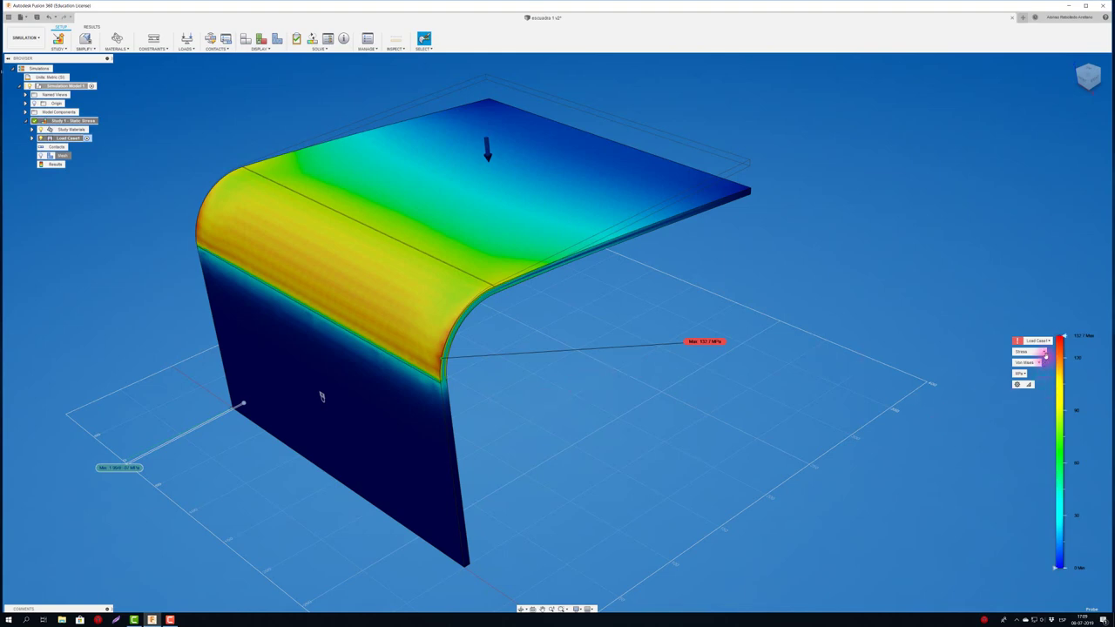
Plot displacement results, view the plate from the Front, then return to the Home view.
click(1030, 352)
click(1030, 377)
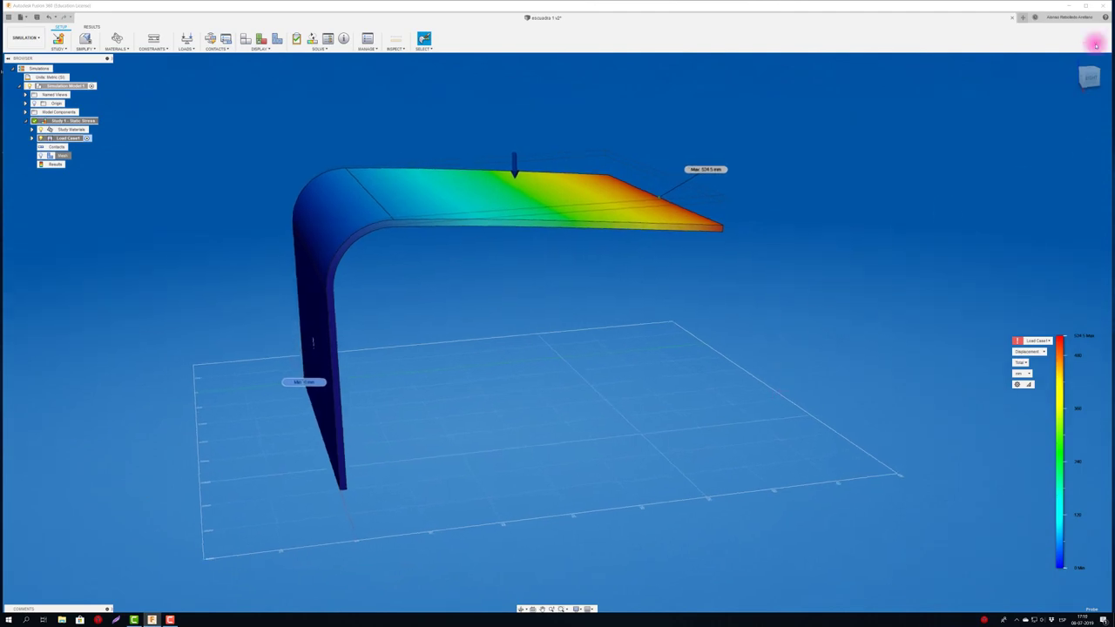
click(1090, 77)
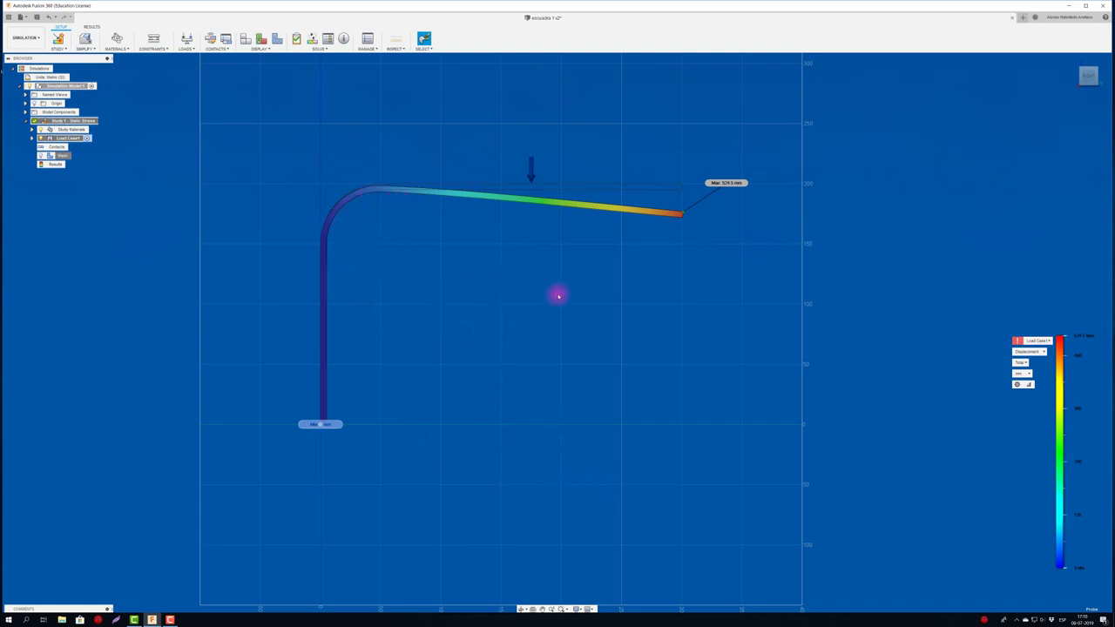
key(F6)
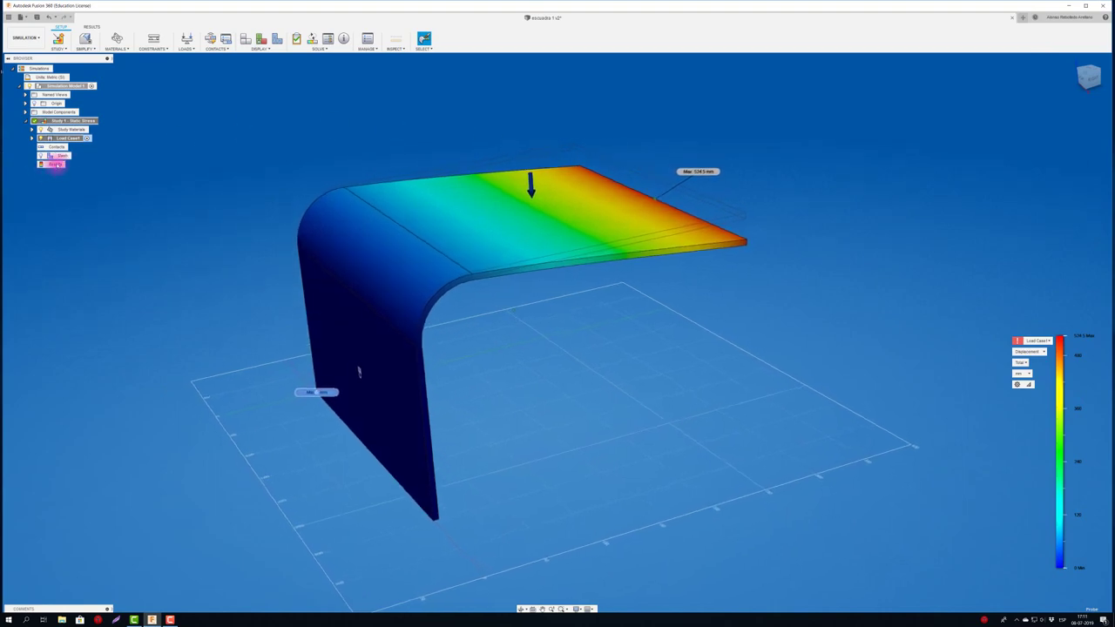
Set up a results animation with 40 steps playing two-way.
right_click(55, 164)
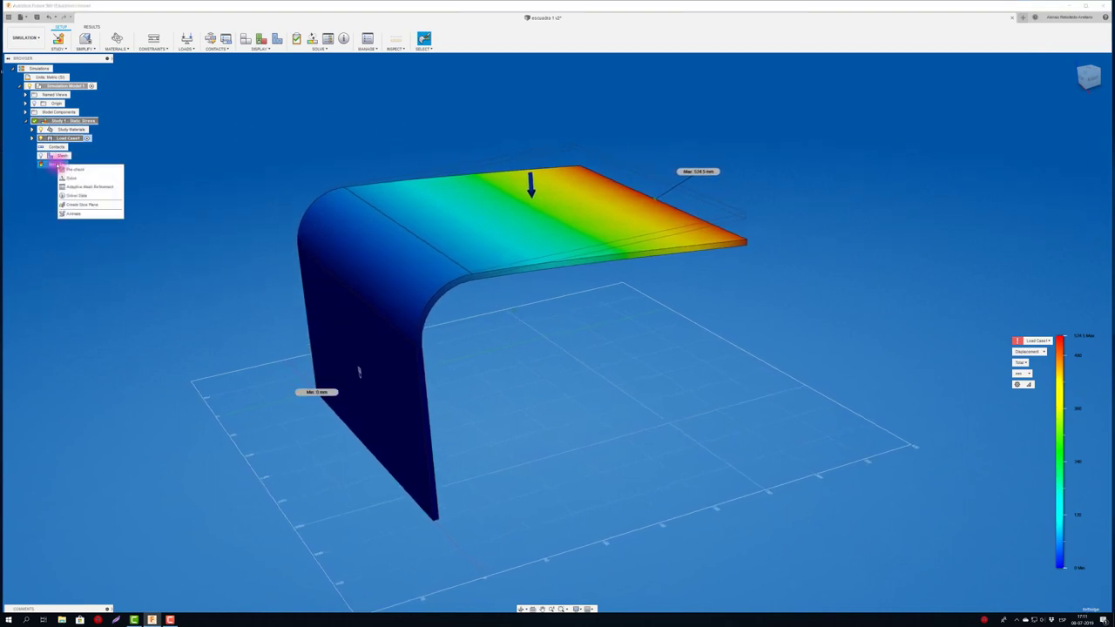
click(82, 213)
mouse_move(300, 252)
shift+middle_down()
mouse_move(732, 309)
mouse_move(349, 235)
shift+middle_up()
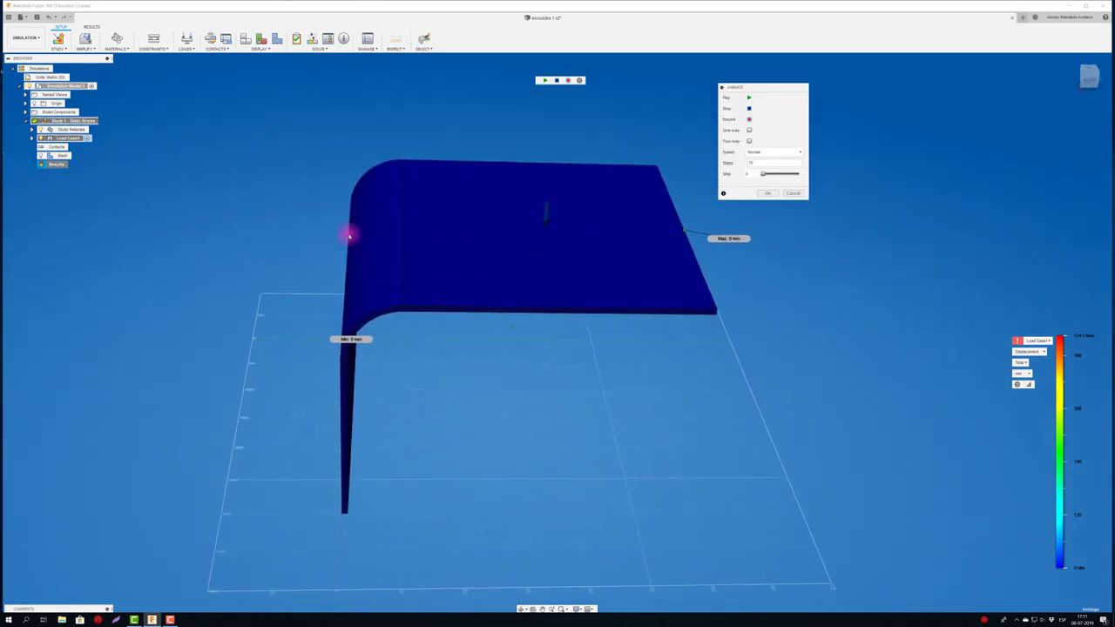
mouse_move(874, 227)
shift+middle_down()
mouse_move(774, 189)
mouse_move(759, 162)
shift+middle_up()
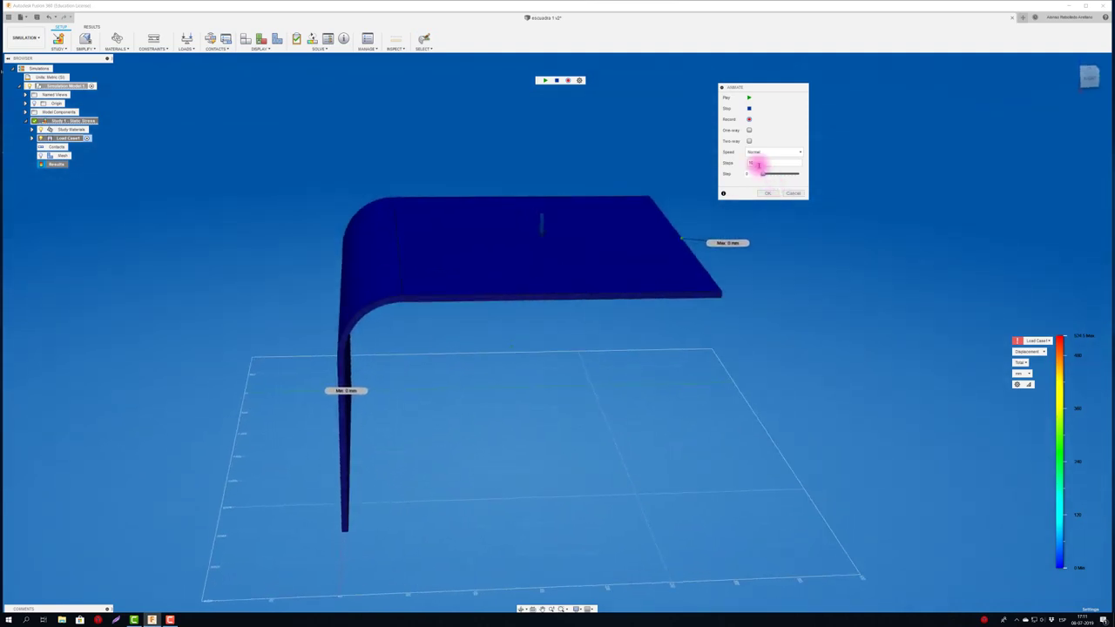
click(751, 163)
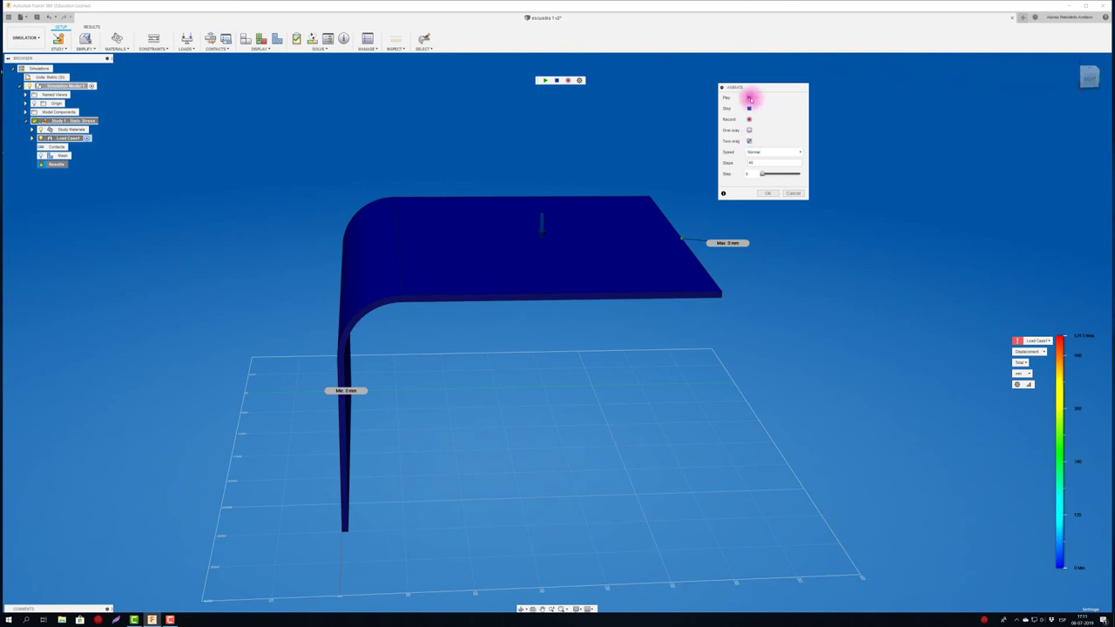
Play the displacement animation, watching it from the Front view and then the Home view.
click(749, 98)
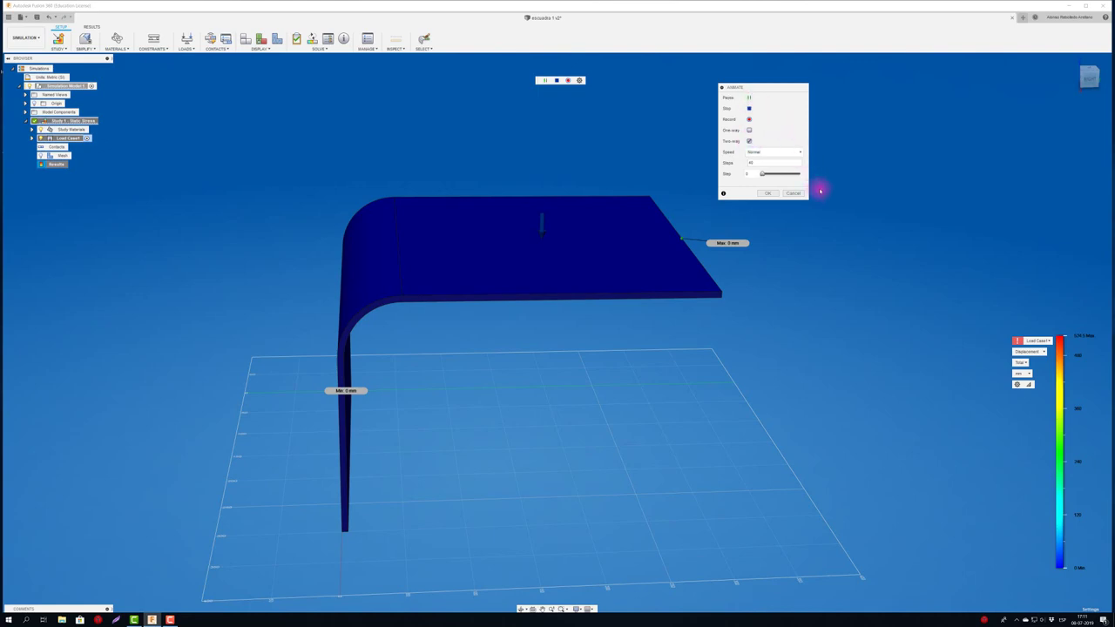
click(1090, 78)
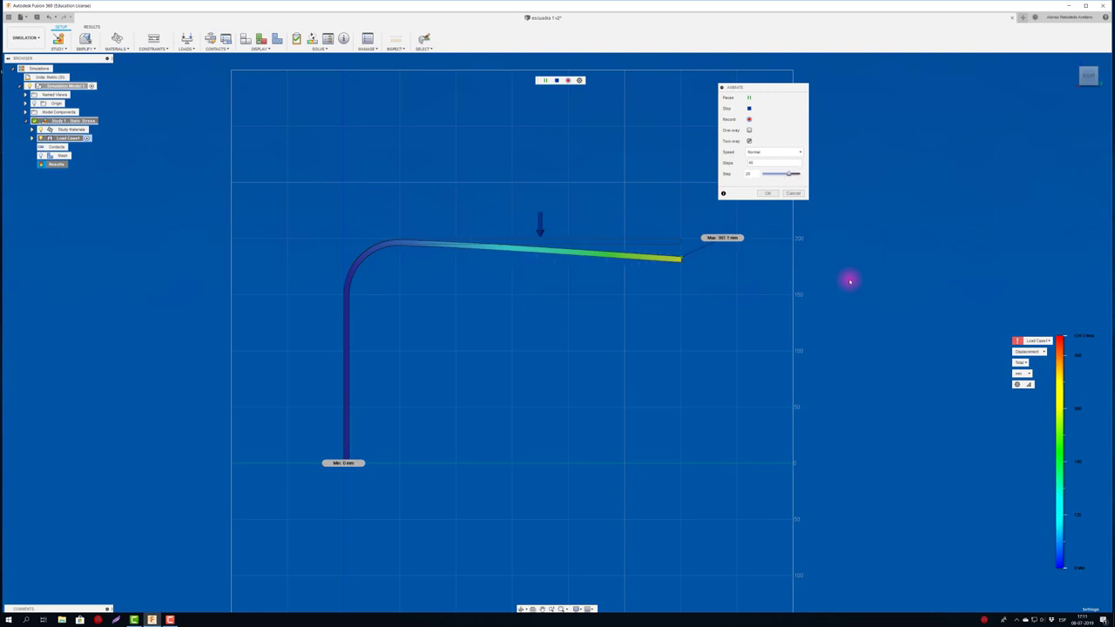
key(F6)
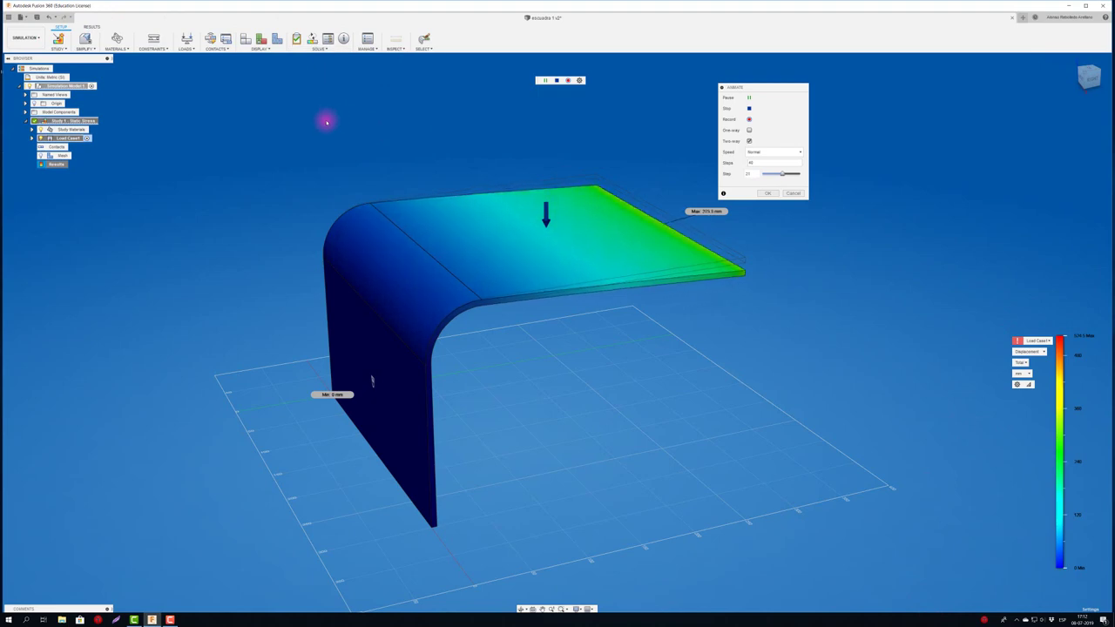
Show safety factor on the animated plate, then switch the animation to von Mises stress.
click(1045, 352)
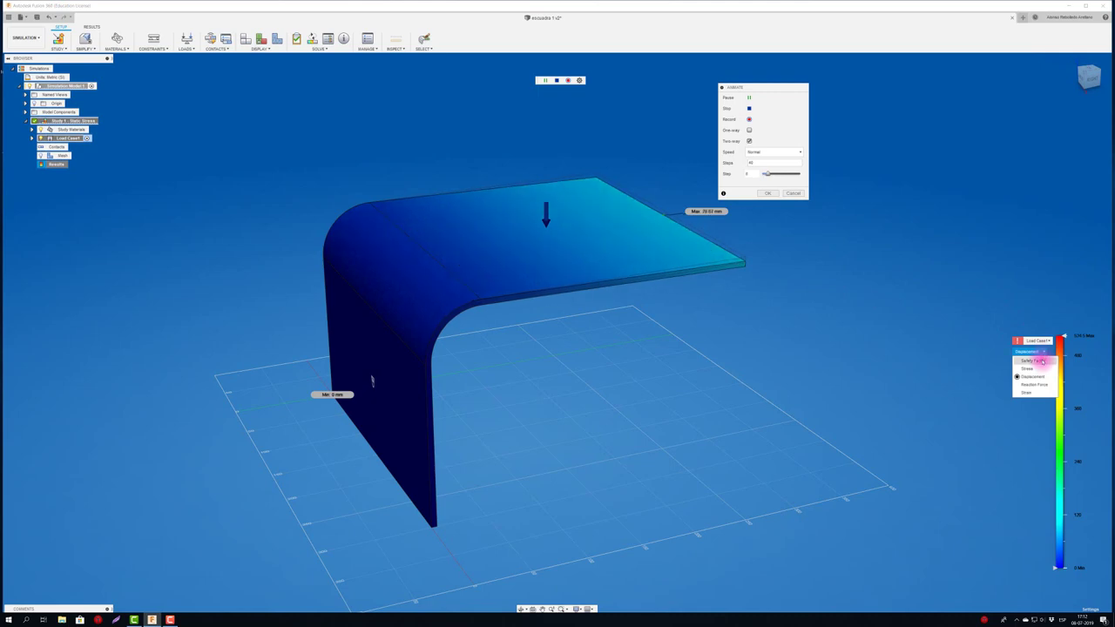
click(1037, 361)
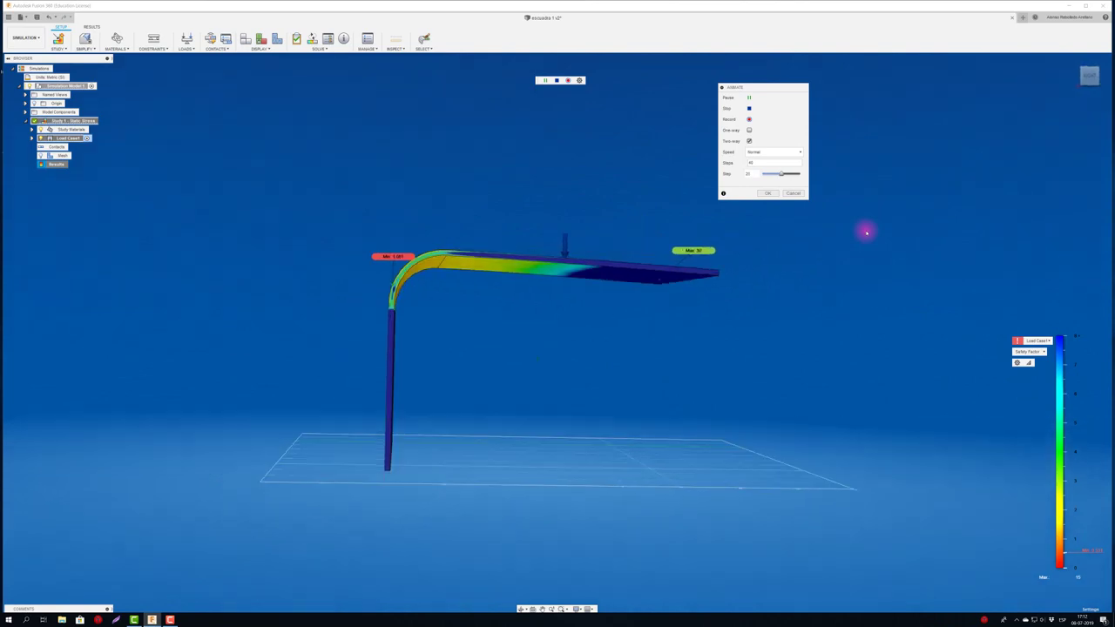
click(1033, 351)
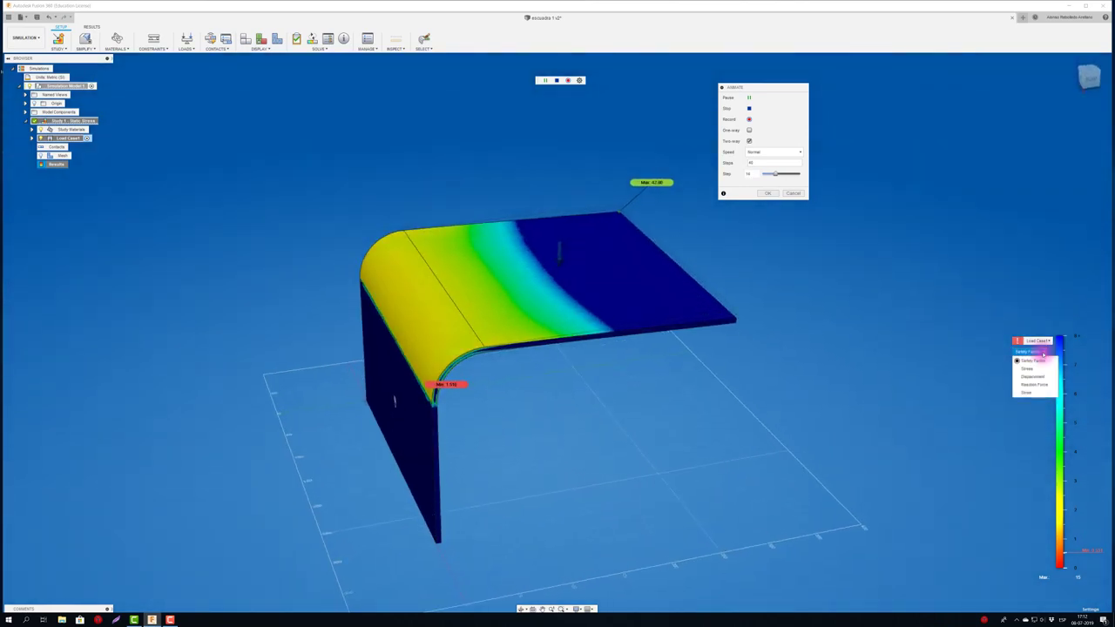
click(1037, 370)
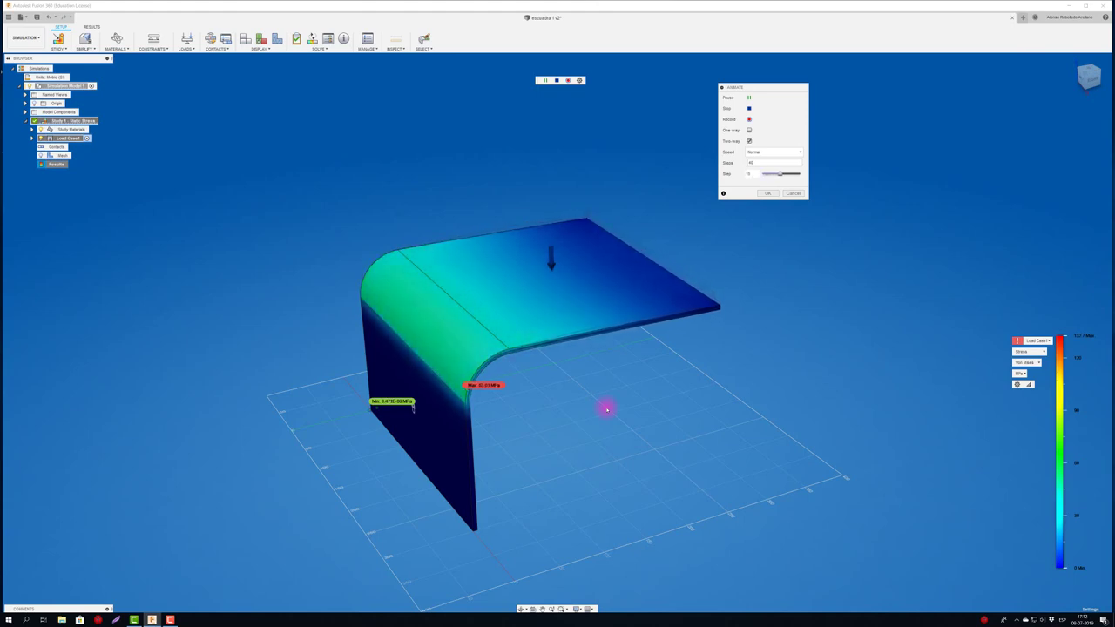
Orbit to inspect the animated stress, then cancel the animation to leave the static stress plot.
mouse_move(605, 406)
shift+middle_down()
mouse_move(545, 346)
mouse_move(562, 341)
mouse_move(530, 311)
shift+middle_up()
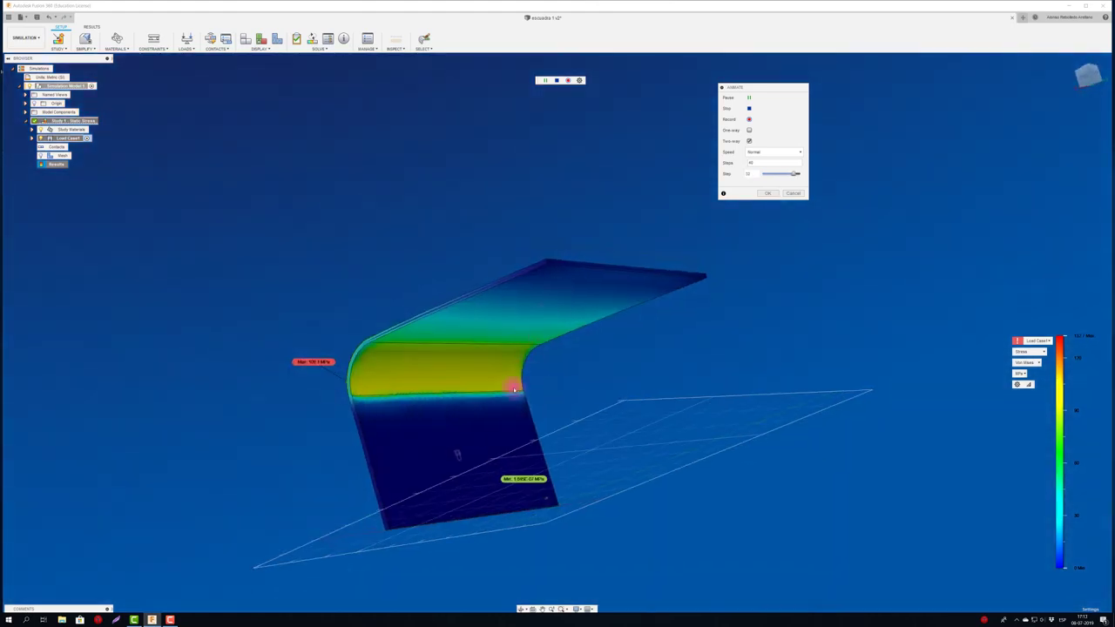
mouse_move(461, 465)
shift+middle_down()
mouse_move(398, 435)
mouse_move(804, 281)
shift+middle_up()
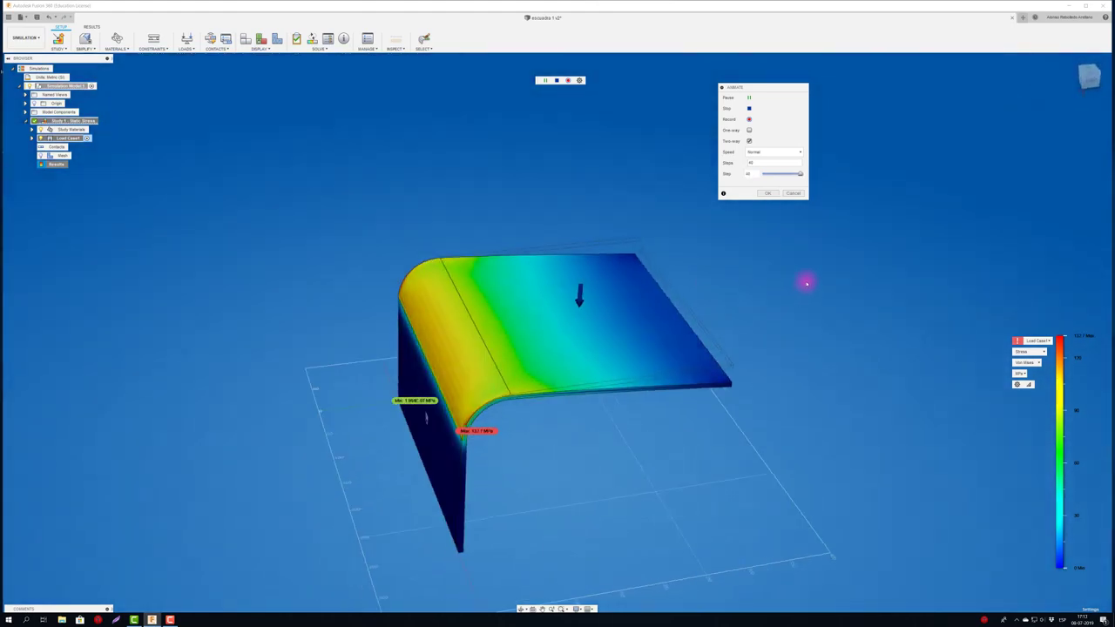
click(795, 193)
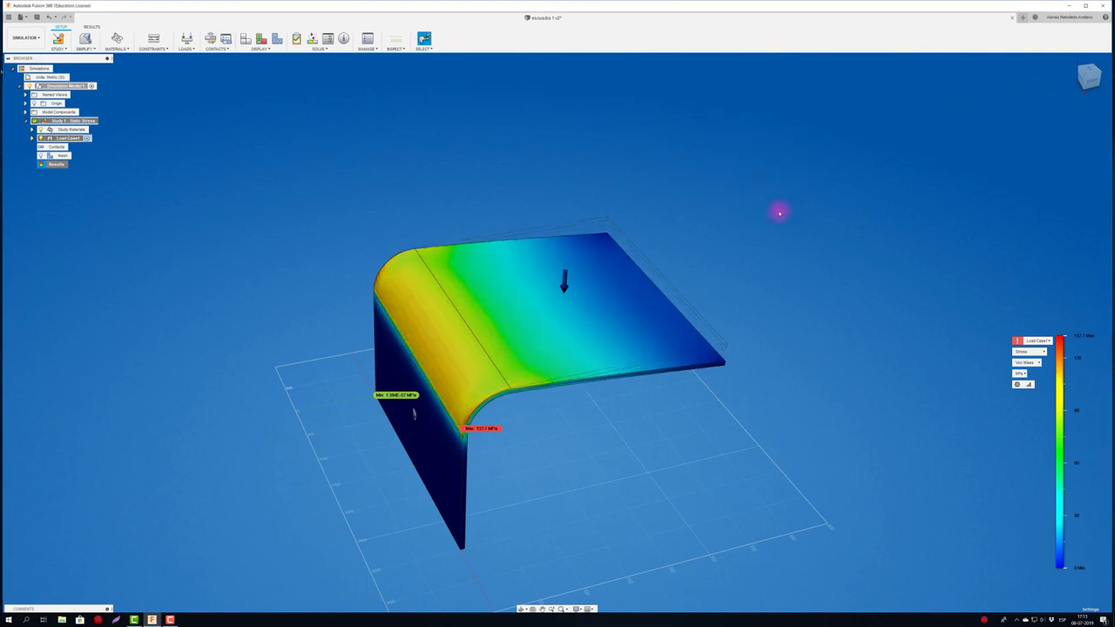
shift+middle_drag(414, 414, 415, 419)
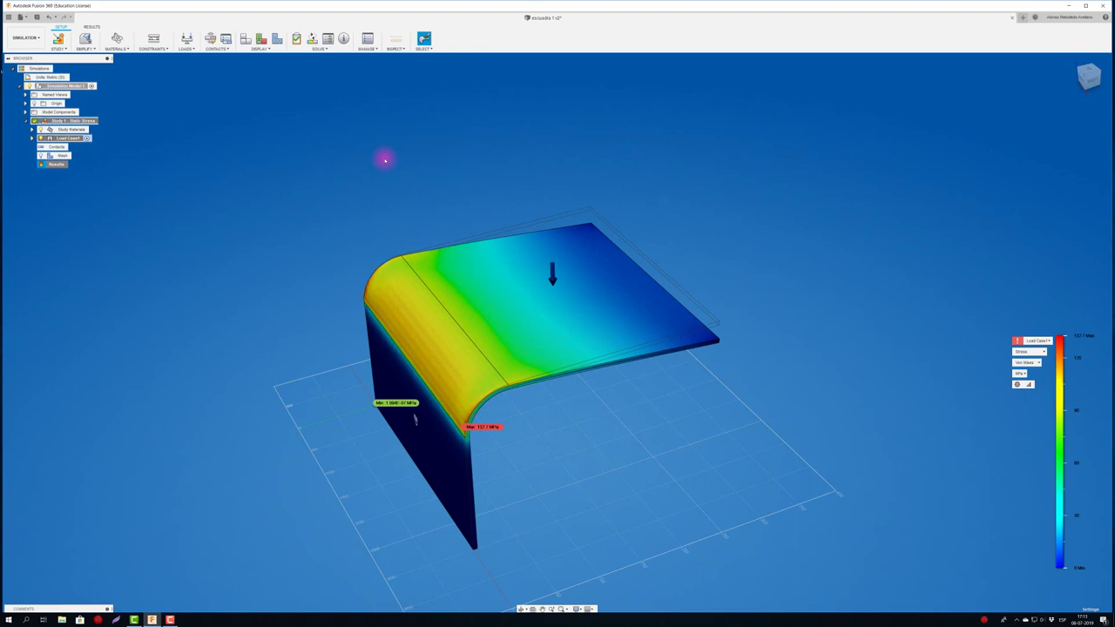
Plot safety factor results again and adjust the legend threshold.
click(1028, 352)
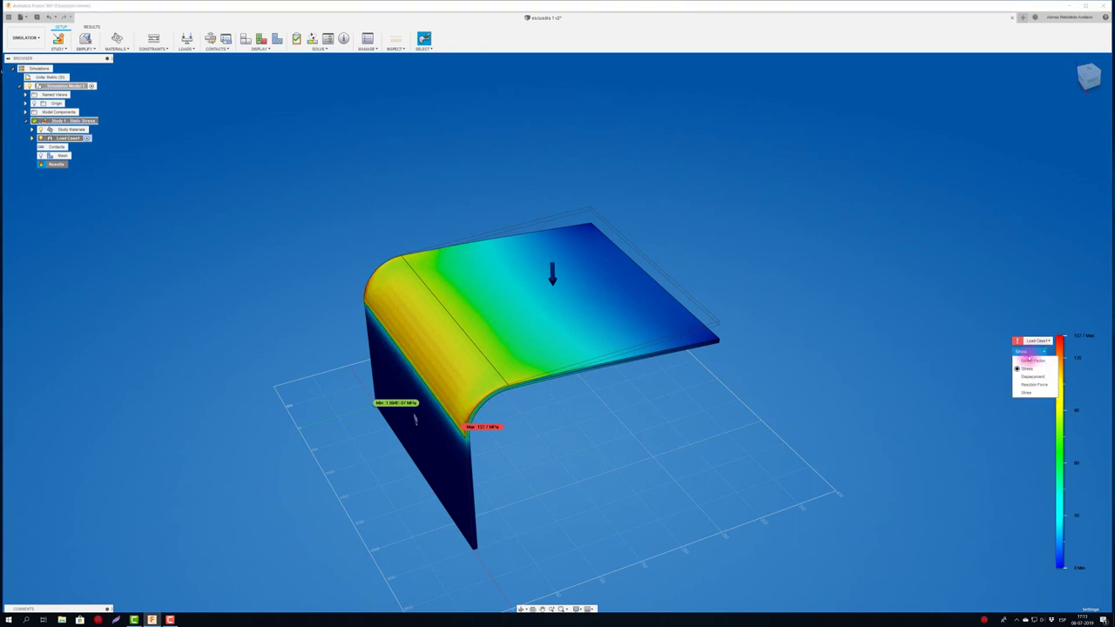
click(1032, 360)
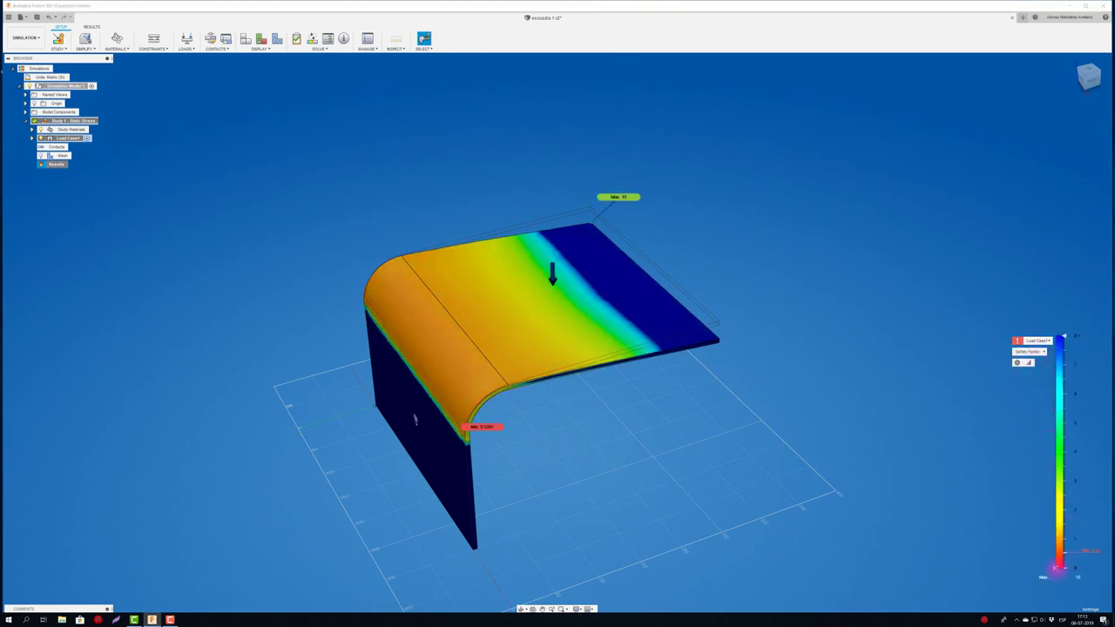
mouse_move(1056, 568)
mouse_down()
mouse_move(1056, 479)
mouse_move(1077, 571)
mouse_up()
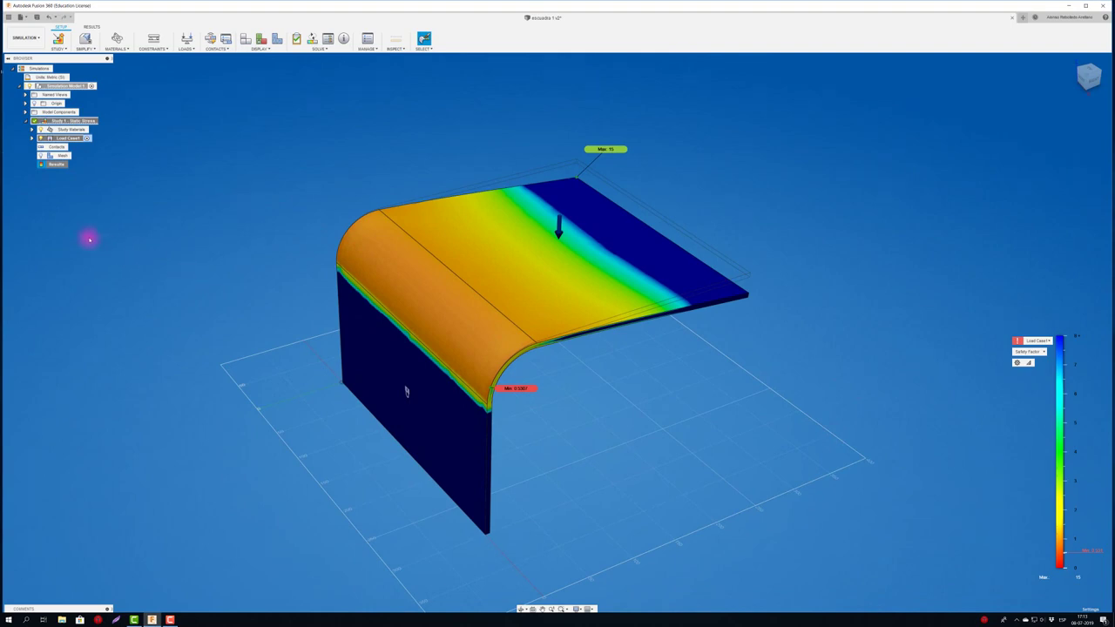
Run a Pre-check on the study and dismiss the ready-to-solve message.
right_click(55, 165)
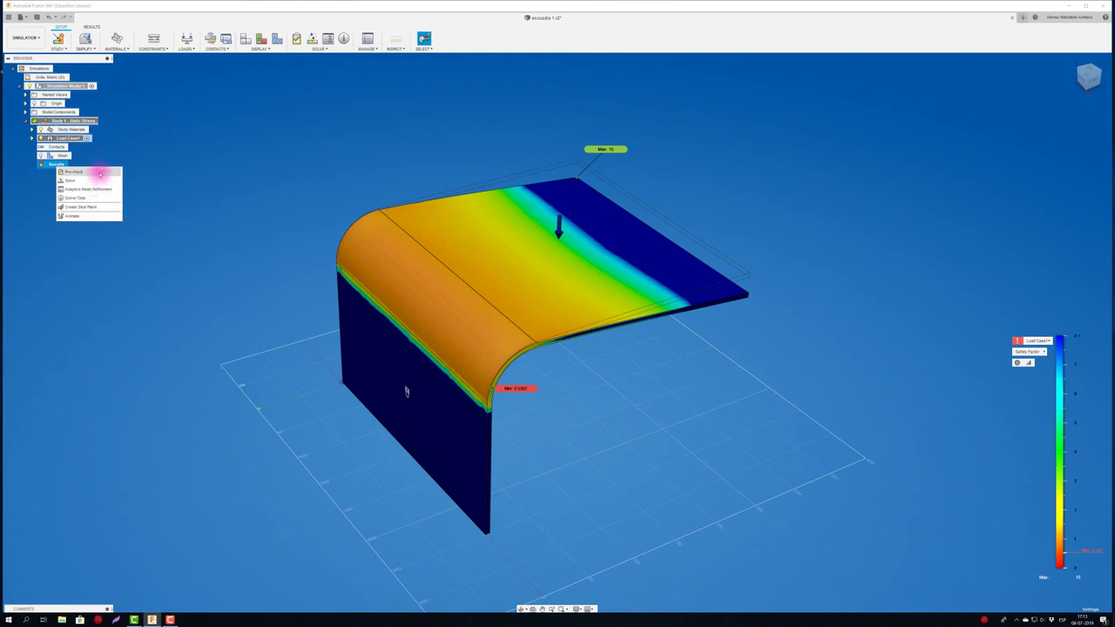
click(97, 172)
click(593, 320)
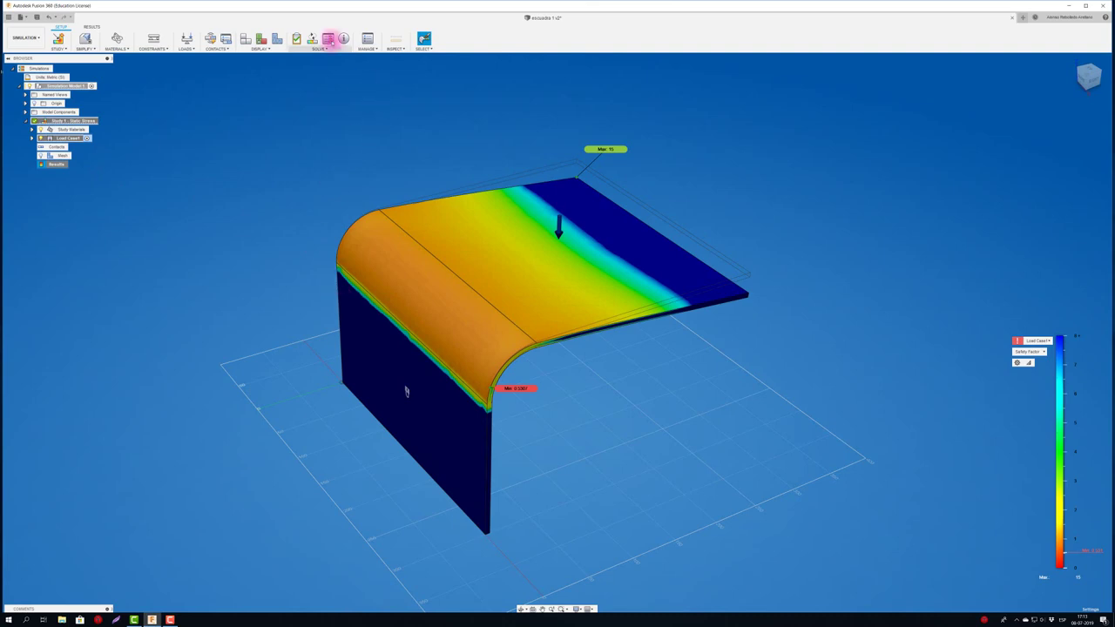
Check the job status, accept the study settings unchanged, and re-run the Pre-check.
click(328, 38)
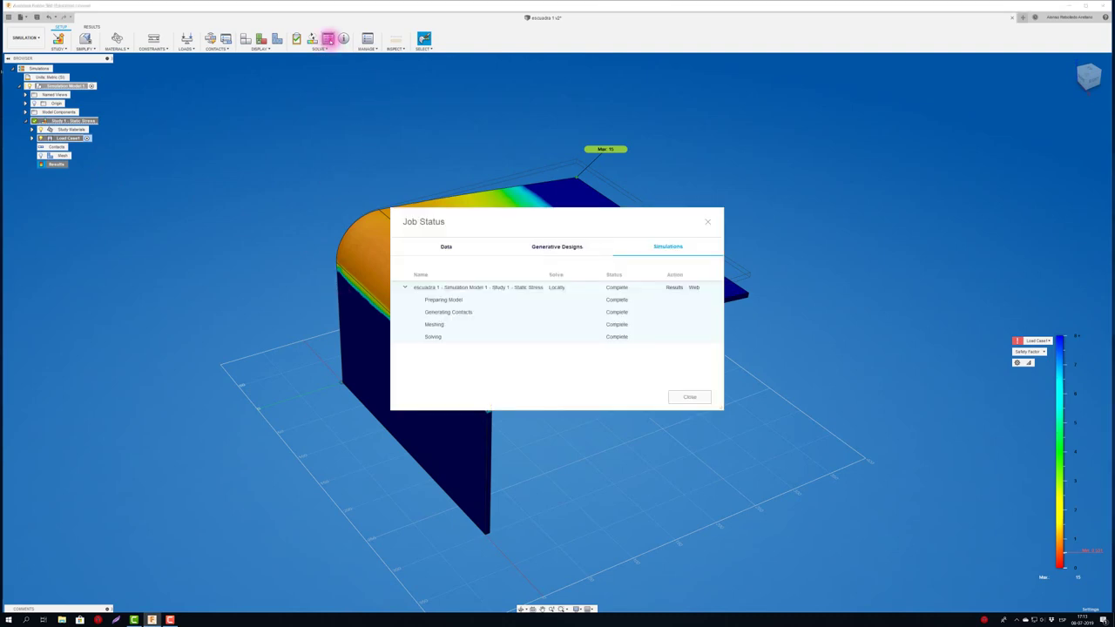
click(692, 395)
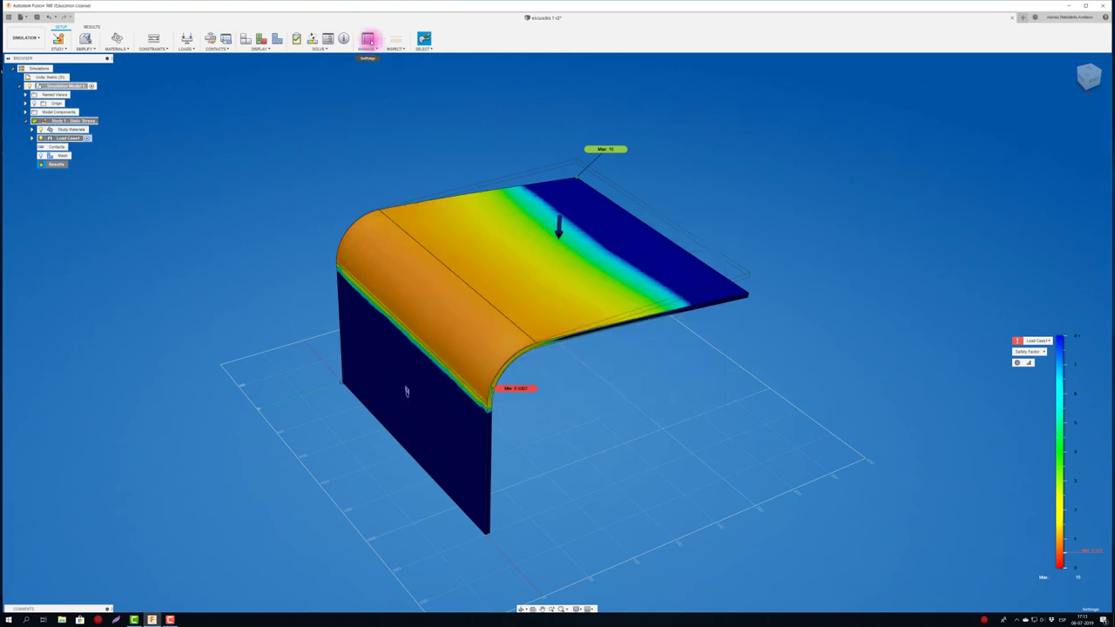
click(368, 40)
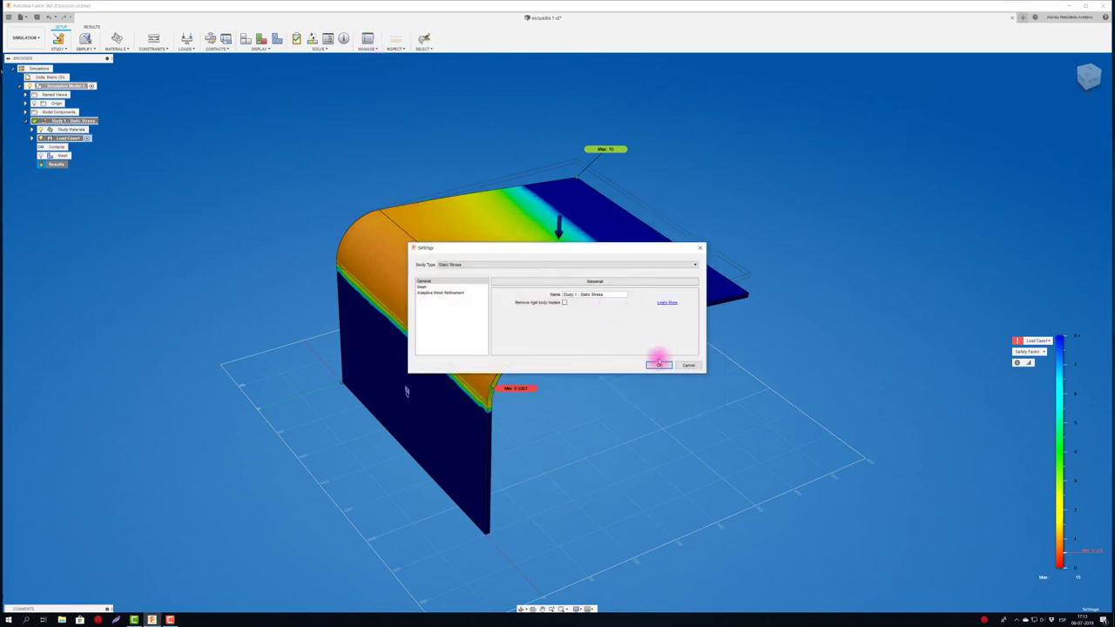
click(659, 365)
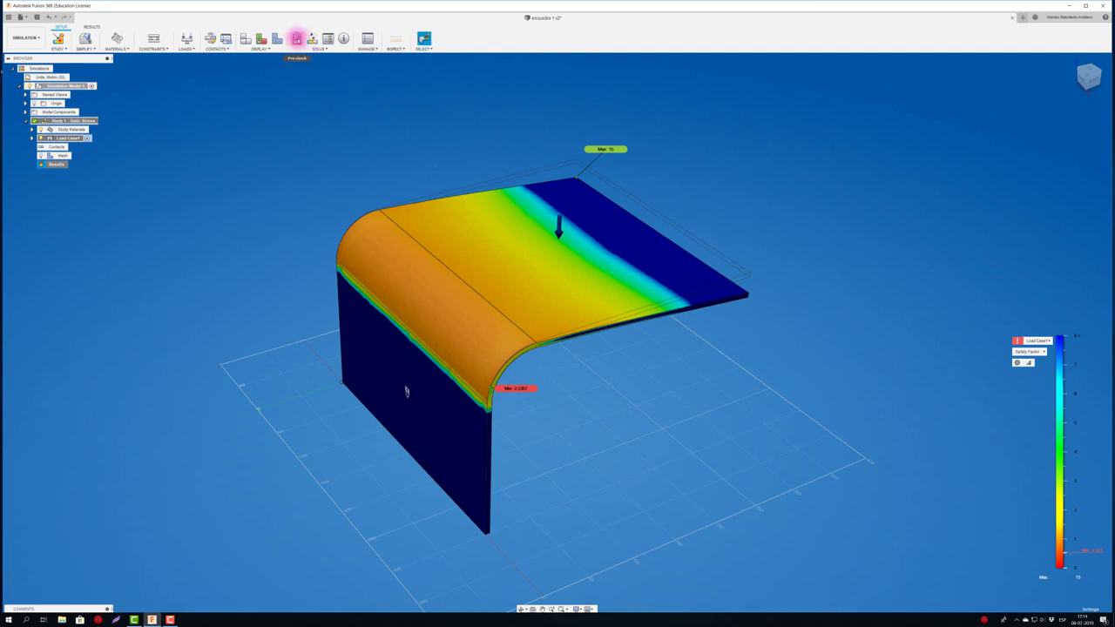
click(296, 39)
click(595, 321)
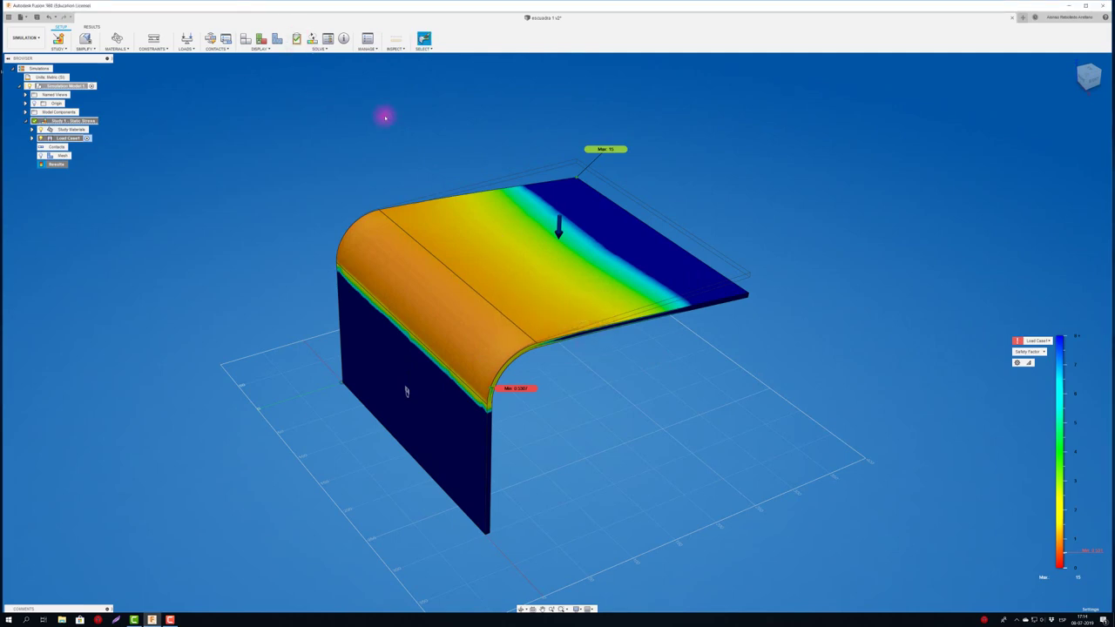
Review the load case's gravity, force and fixed constraint, then bring up the Results actions.
click(371, 49)
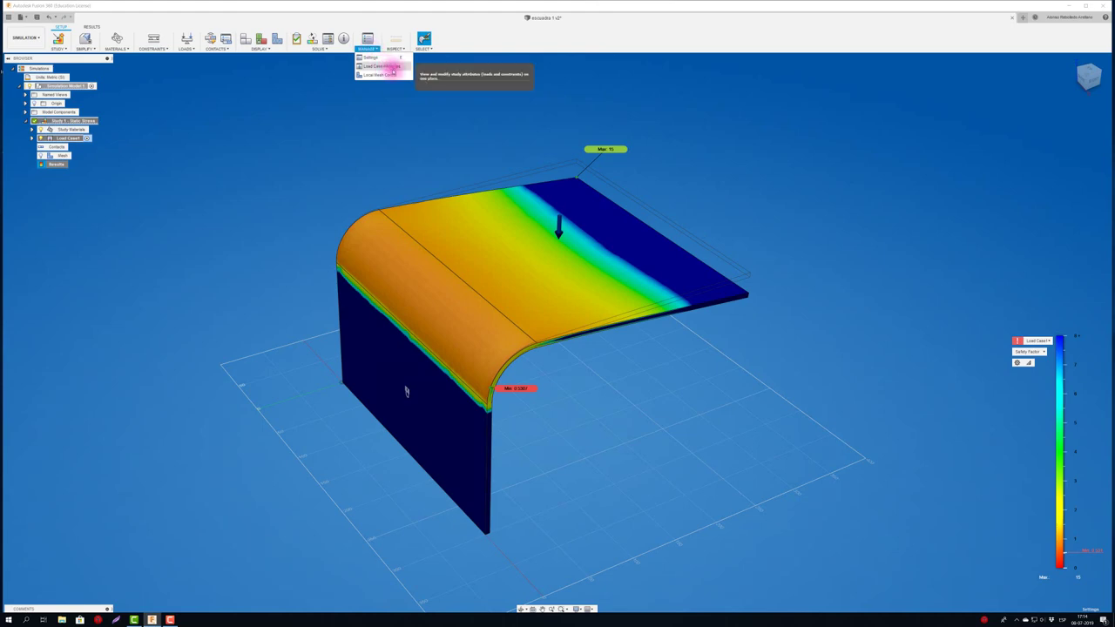
click(385, 66)
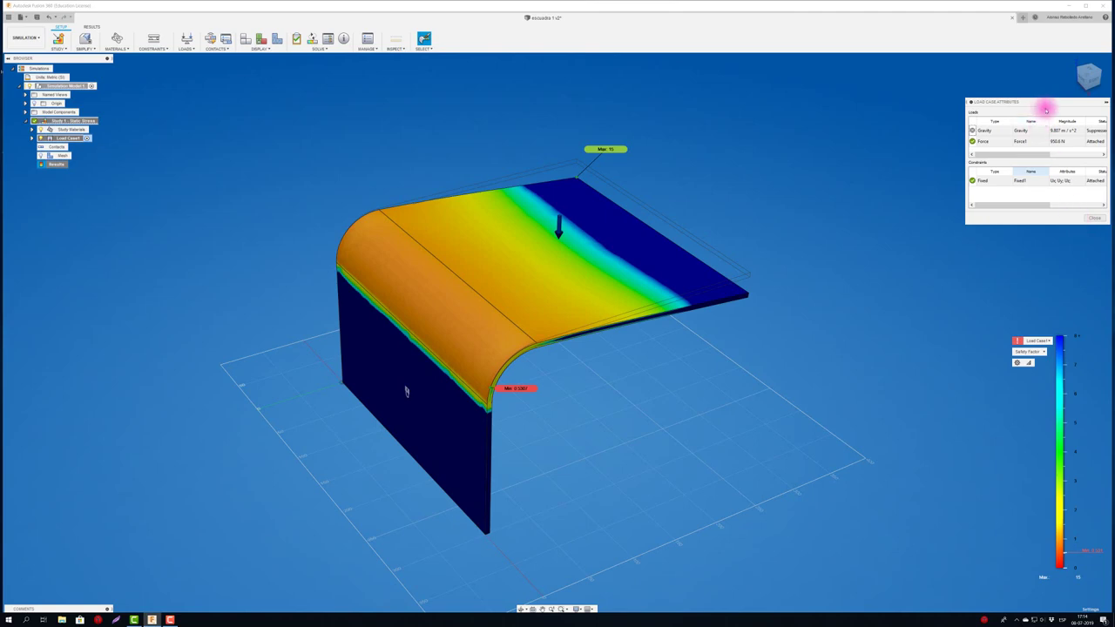
drag(1045, 104, 843, 92)
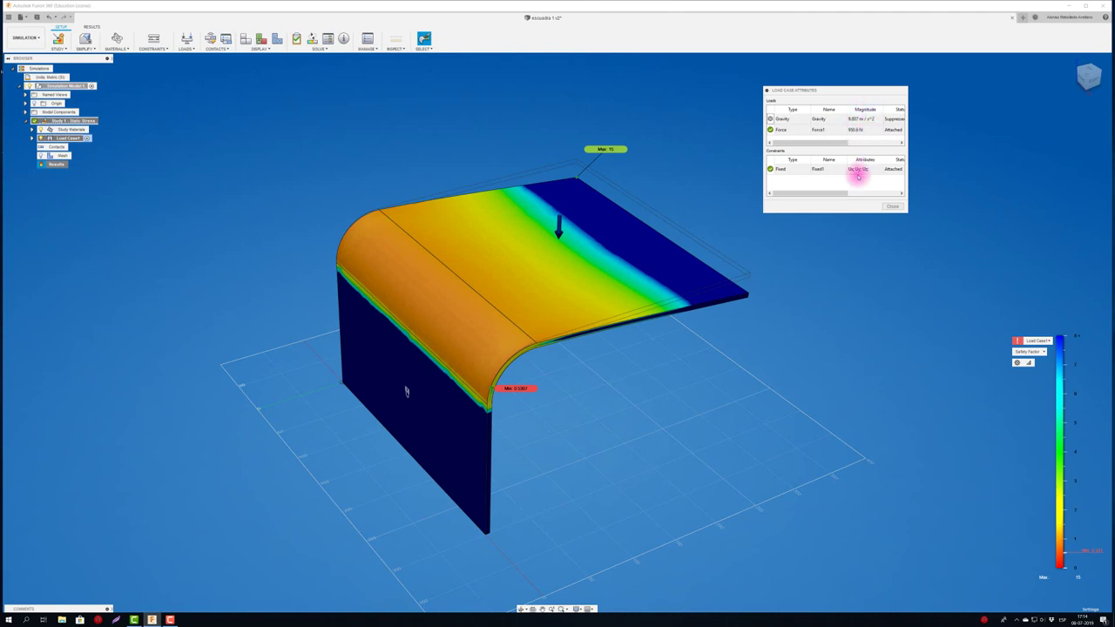
click(892, 206)
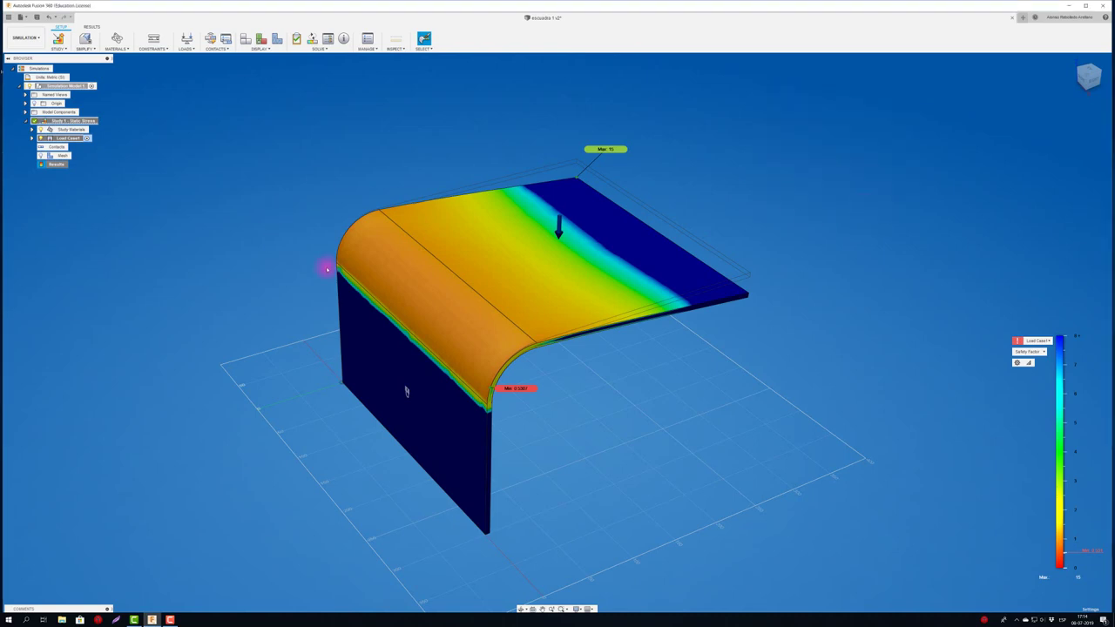
right_click(55, 163)
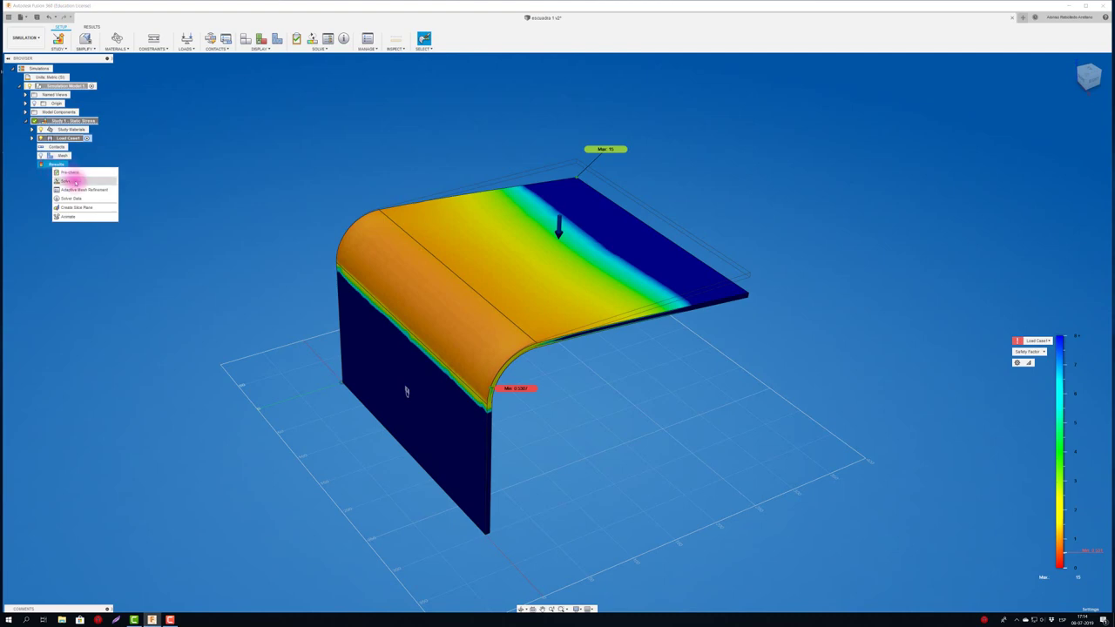
Confirm the study needs no re-solve, then check the solver's mesh data.
click(70, 181)
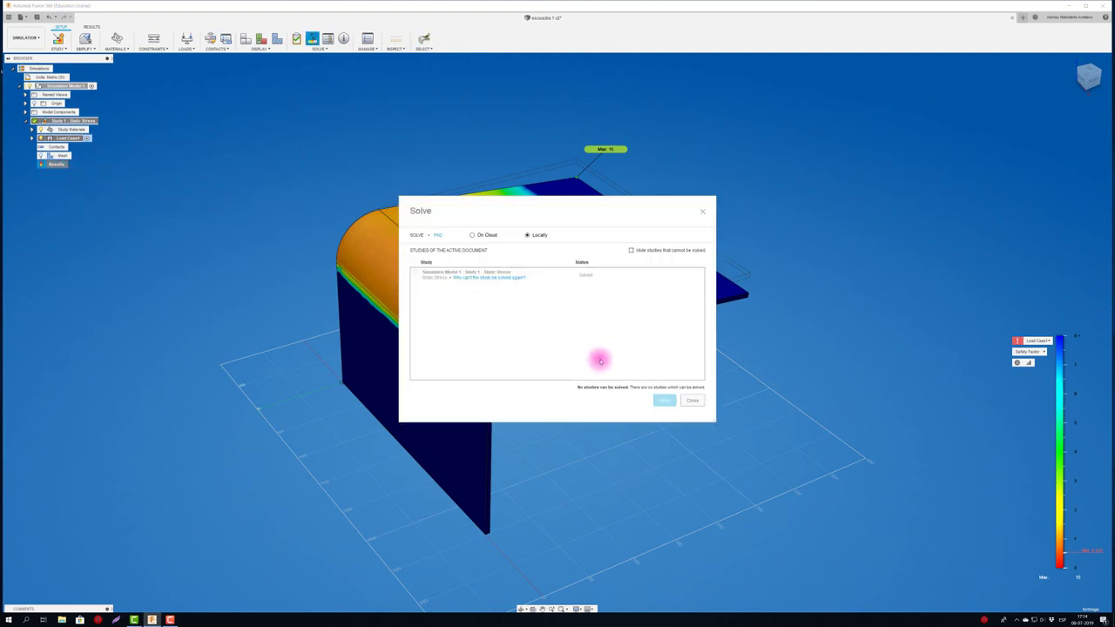
click(681, 397)
right_click(55, 165)
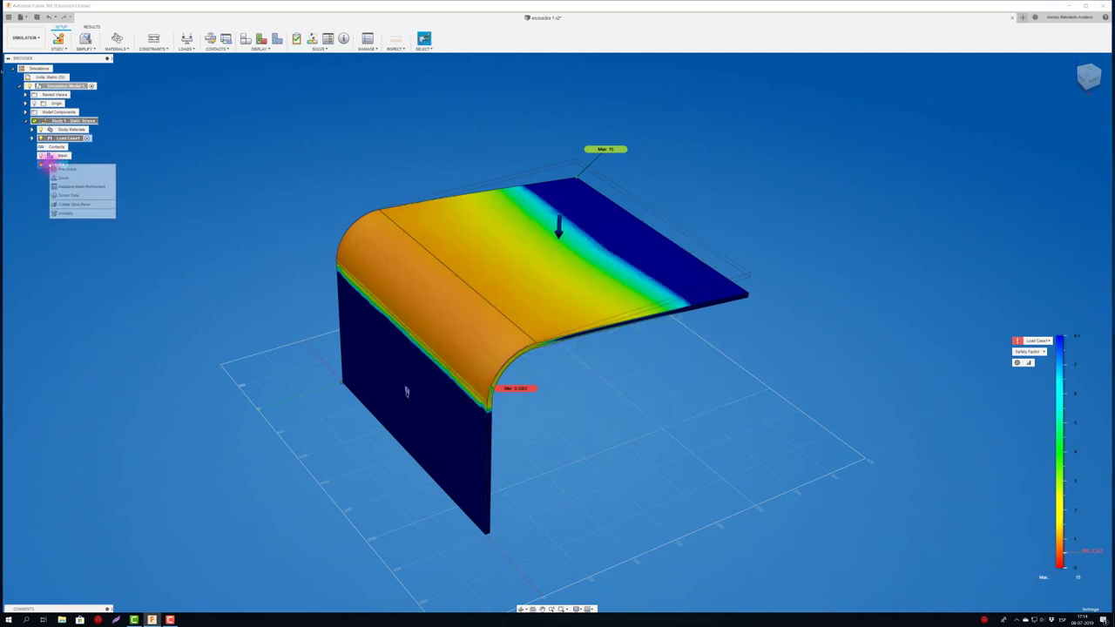
click(80, 195)
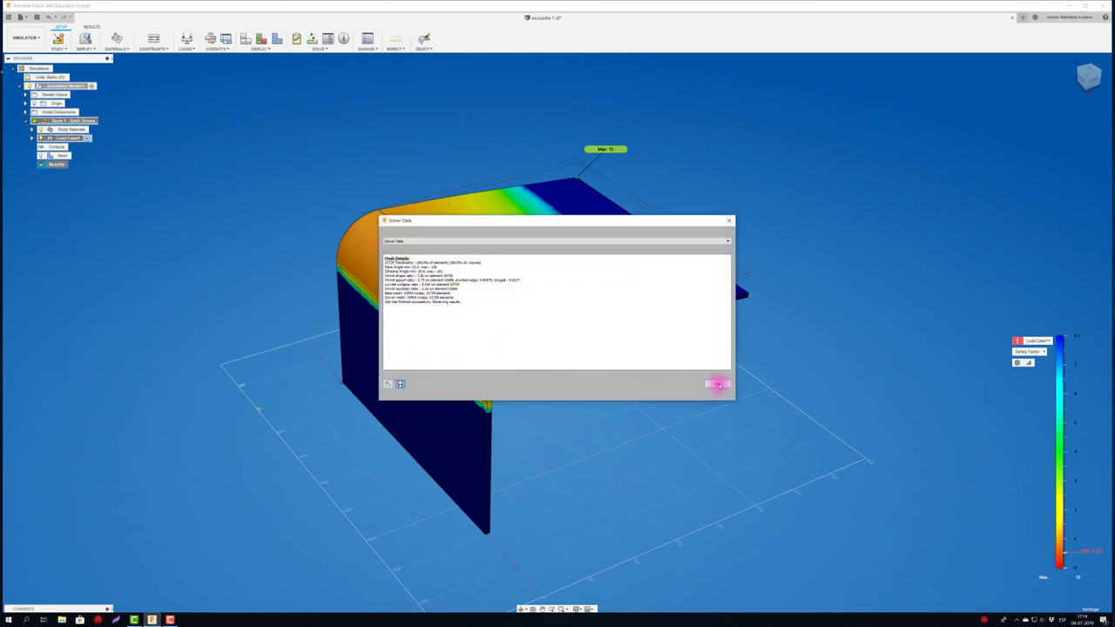
click(717, 384)
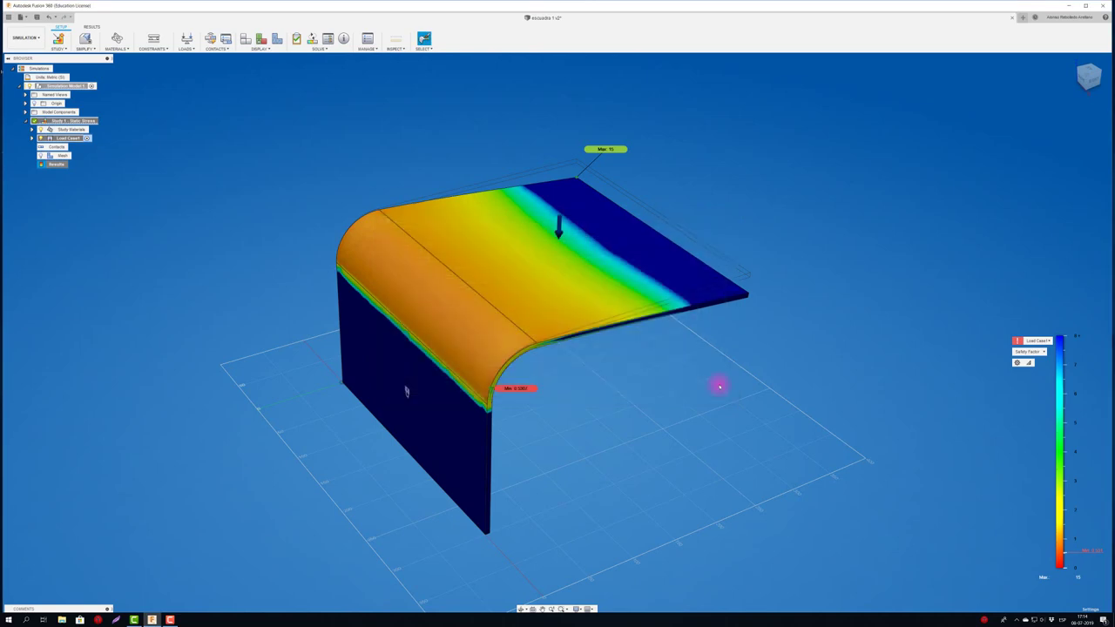
Review the Solve Details log, purge all its entries, and close it.
click(345, 38)
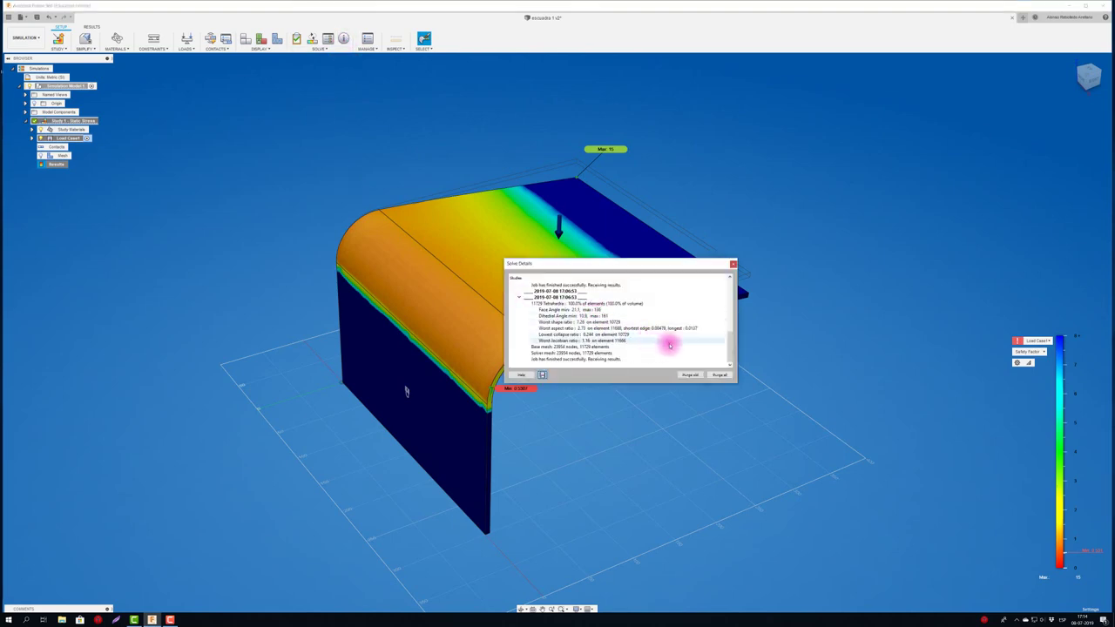
mouse_move(729, 353)
mouse_down()
mouse_move(728, 294)
mouse_move(728, 362)
mouse_up()
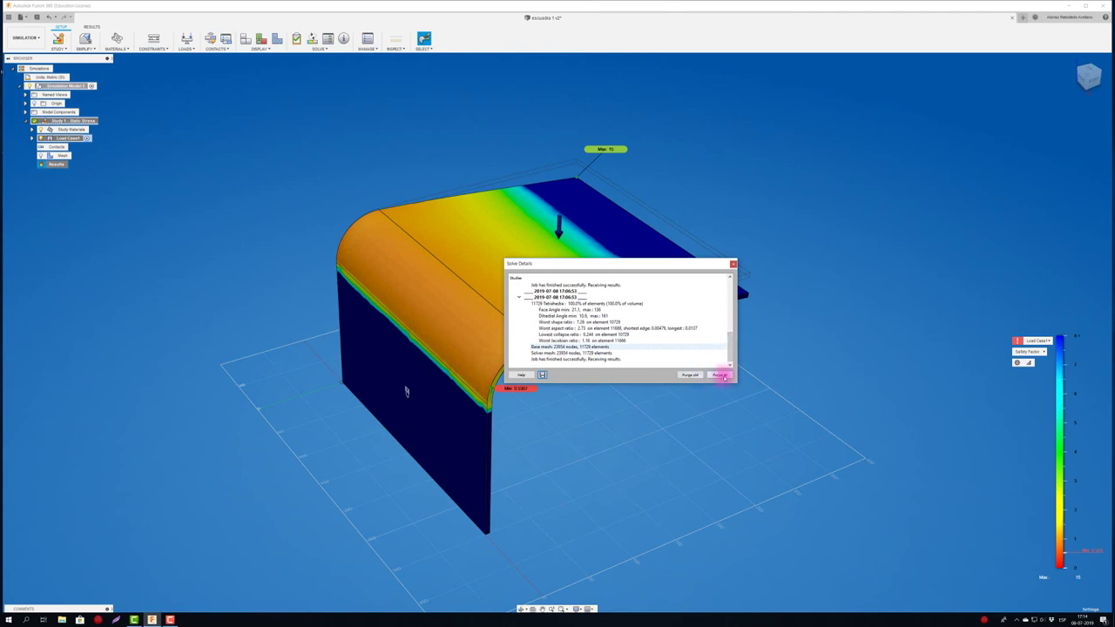
click(721, 376)
click(733, 264)
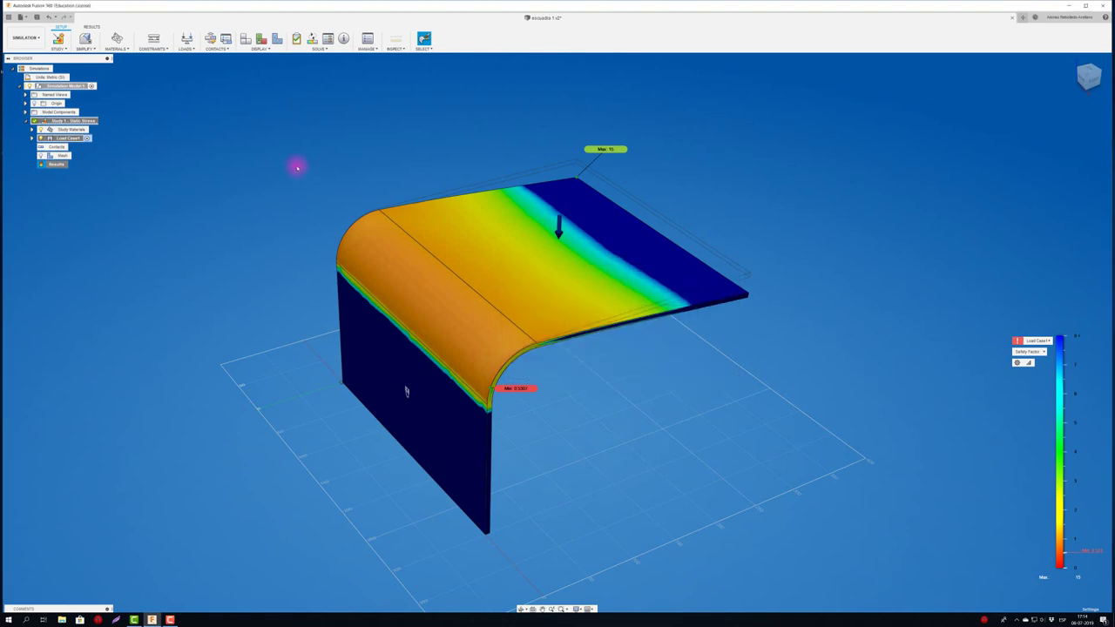